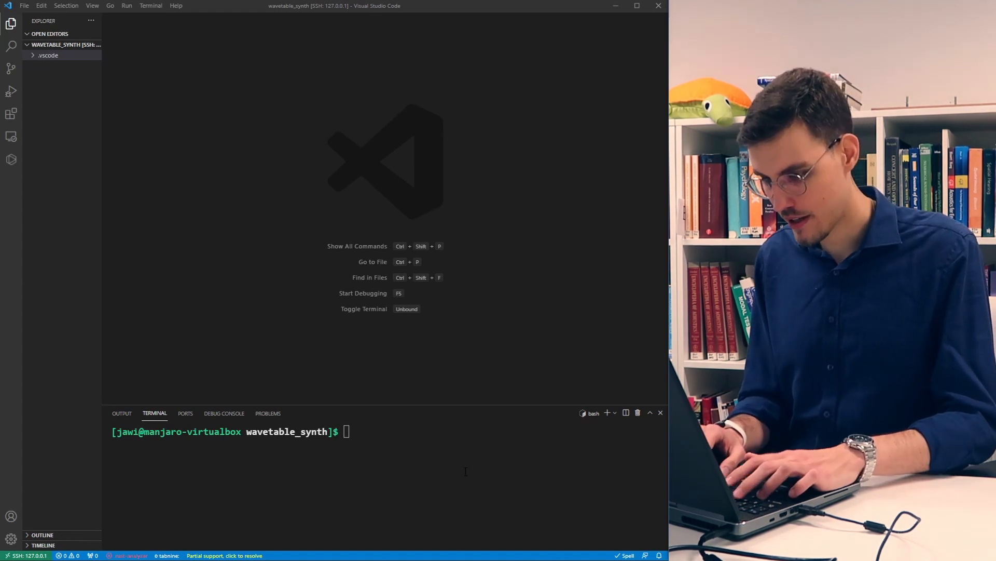
pyautogui.write('cargo init')
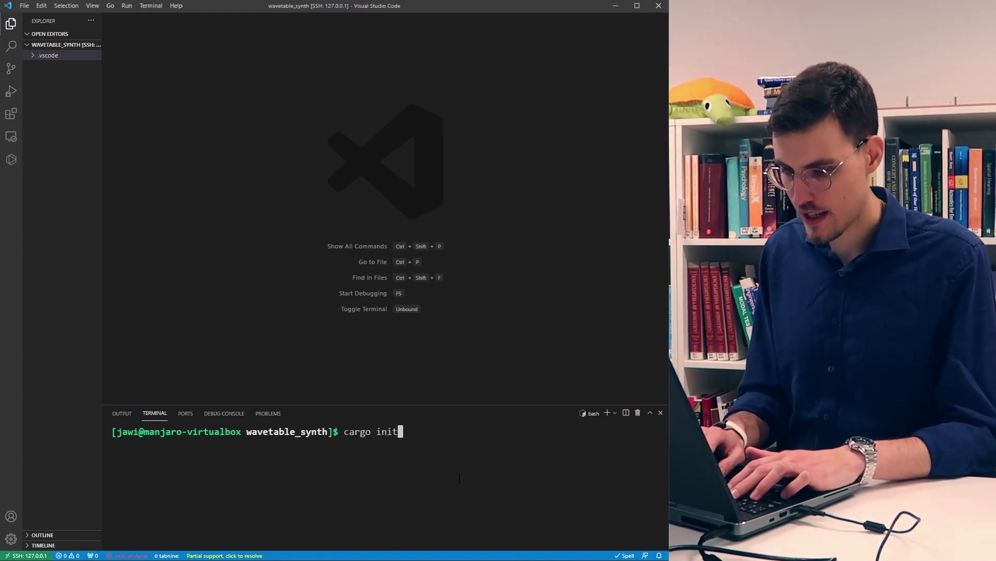
# - Initialise the wavetable_synth package with cargo init and review the generated main.rs
pyautogui.press('Return')
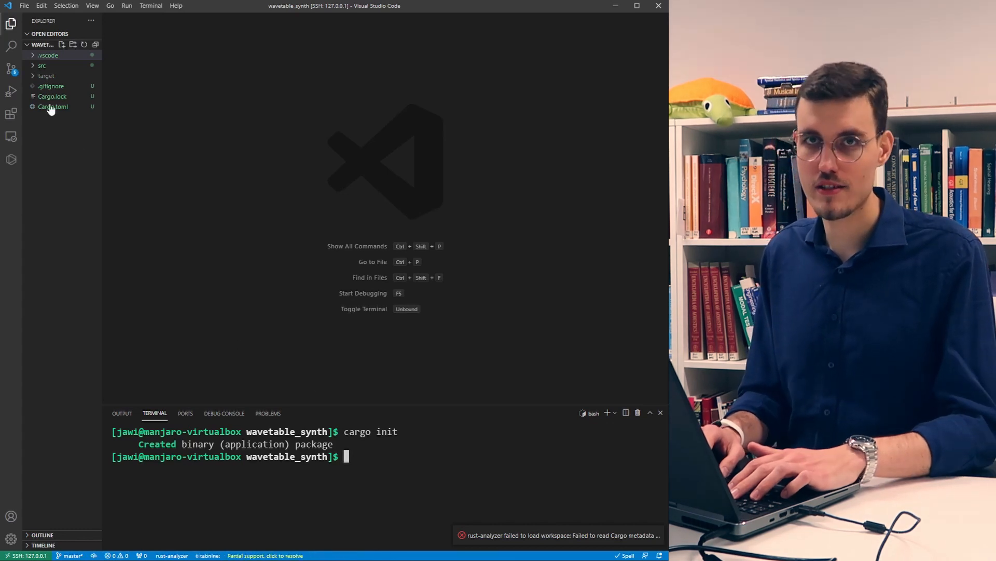
pyautogui.moveTo(58, 67)
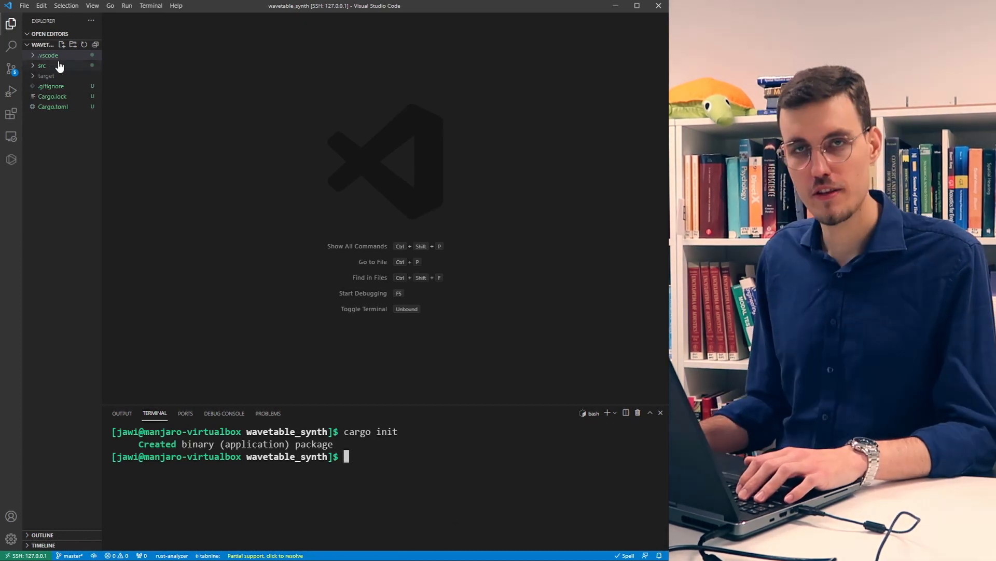
pyautogui.click(43, 65)
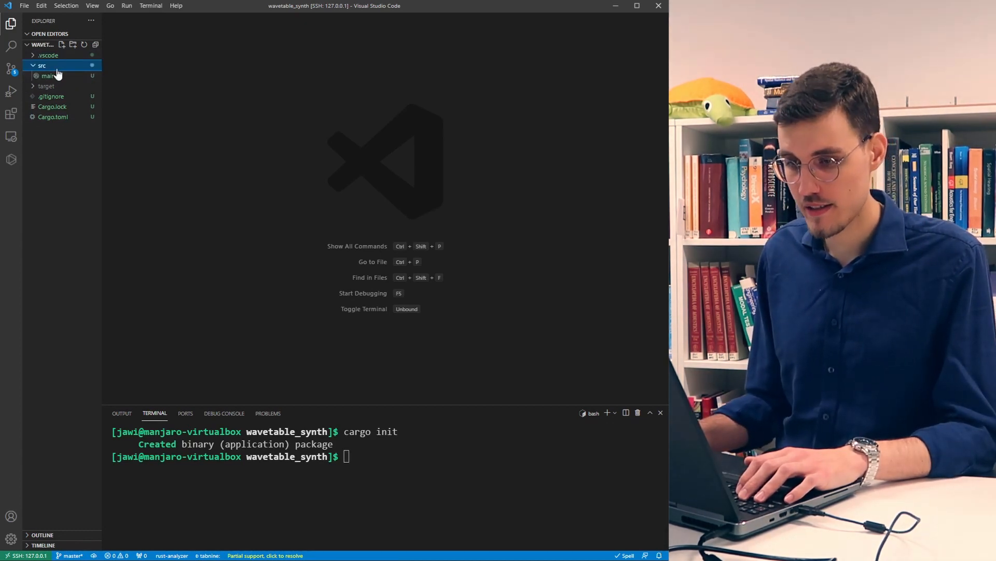
pyautogui.click(51, 75)
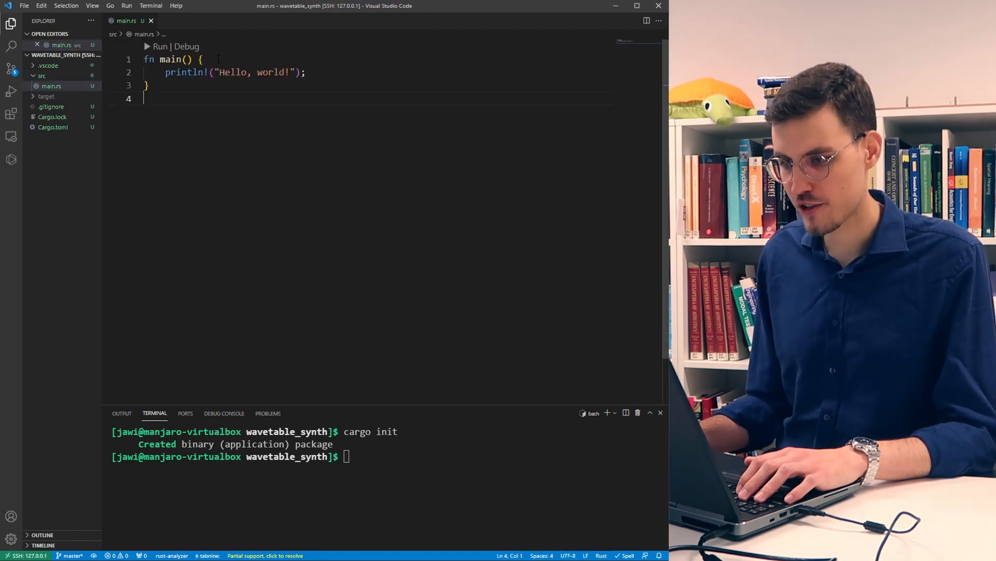
pyautogui.hotkey('shift', 'Down')
pyautogui.hotkey('shift', 'Down')
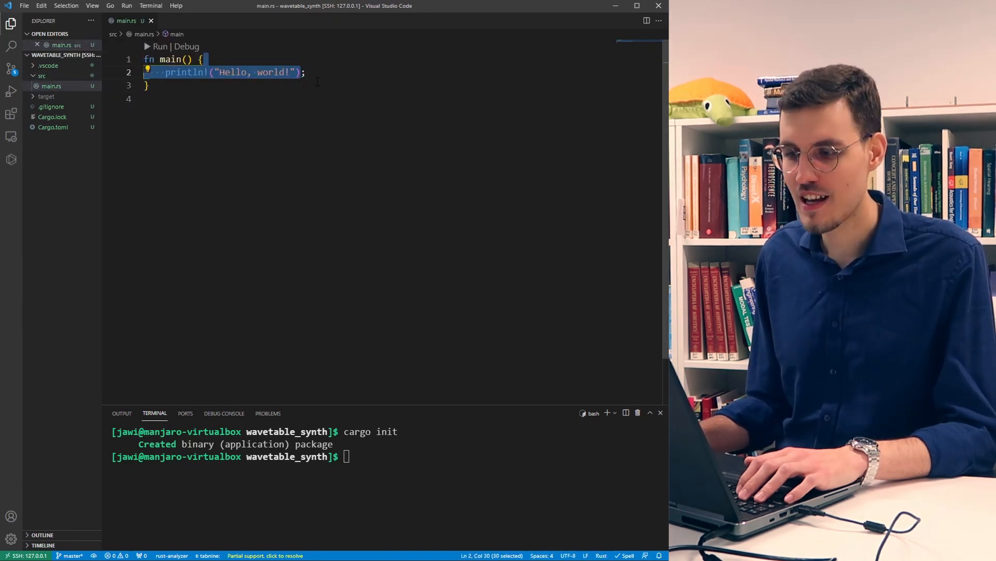
pyautogui.press('Down')
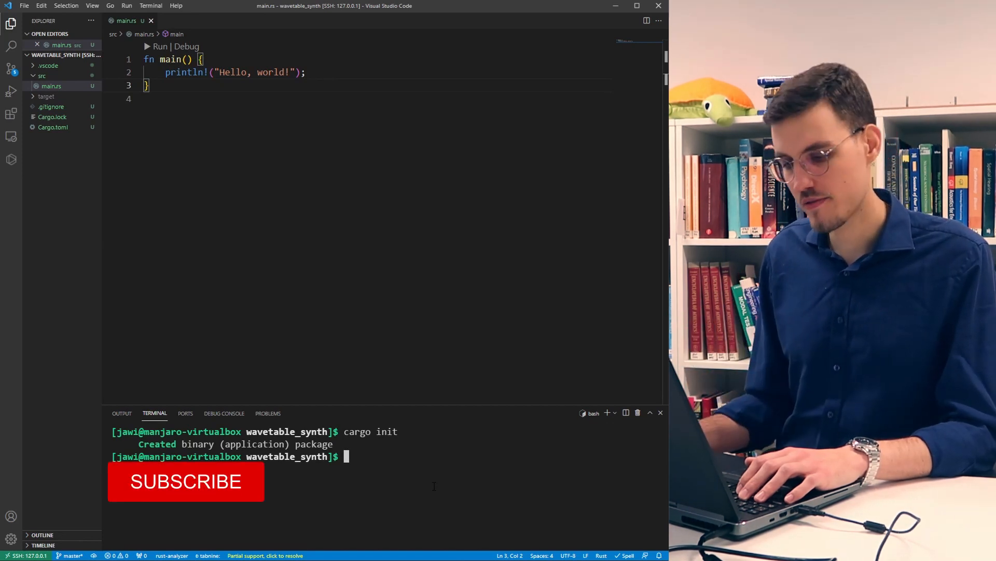
pyautogui.write('cargo run')
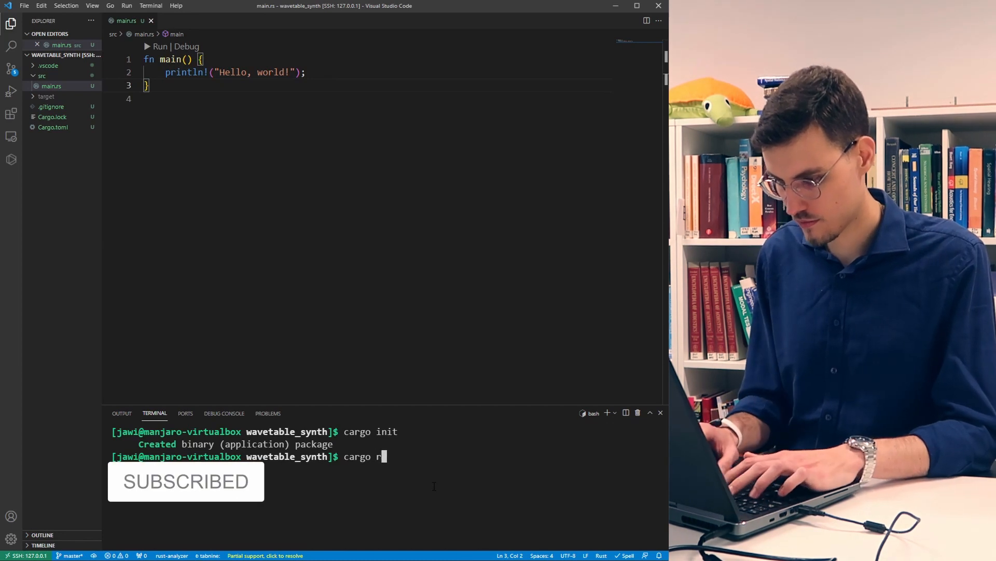
# - Build and run the project with cargo run, printing Hello, world!, then clear the terminal
pyautogui.press('Return')
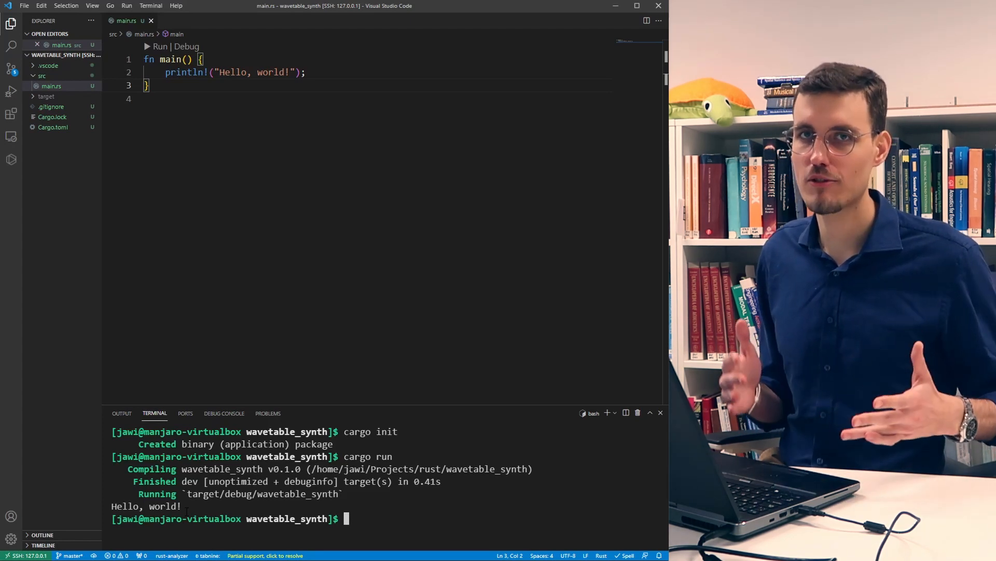
pyautogui.hotkey('ctrl', 'l')
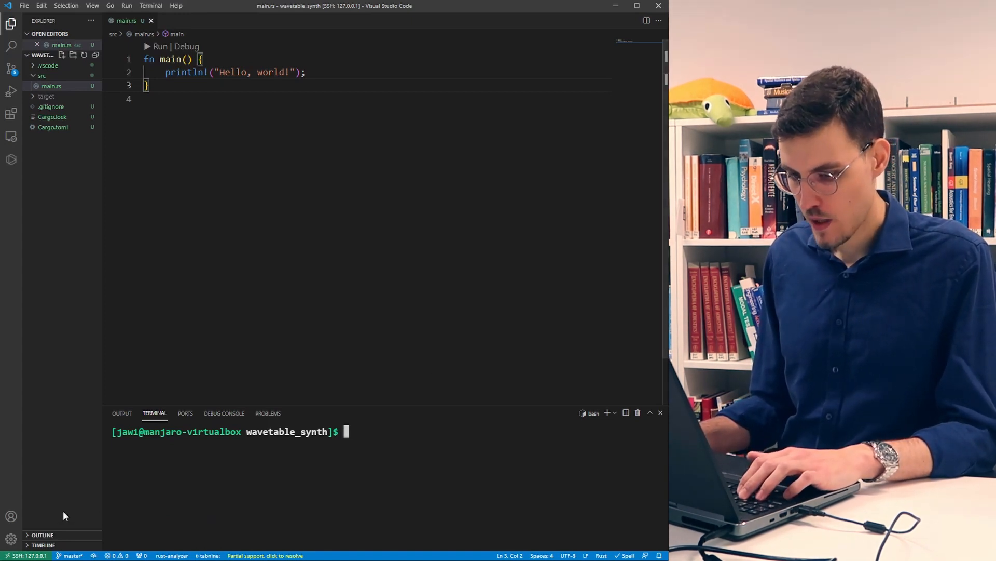
# - Search crates.io for rodio and copy its v0.14.0 dependency line to the clipboard
pyautogui.hotkey('alt', 'Tab')
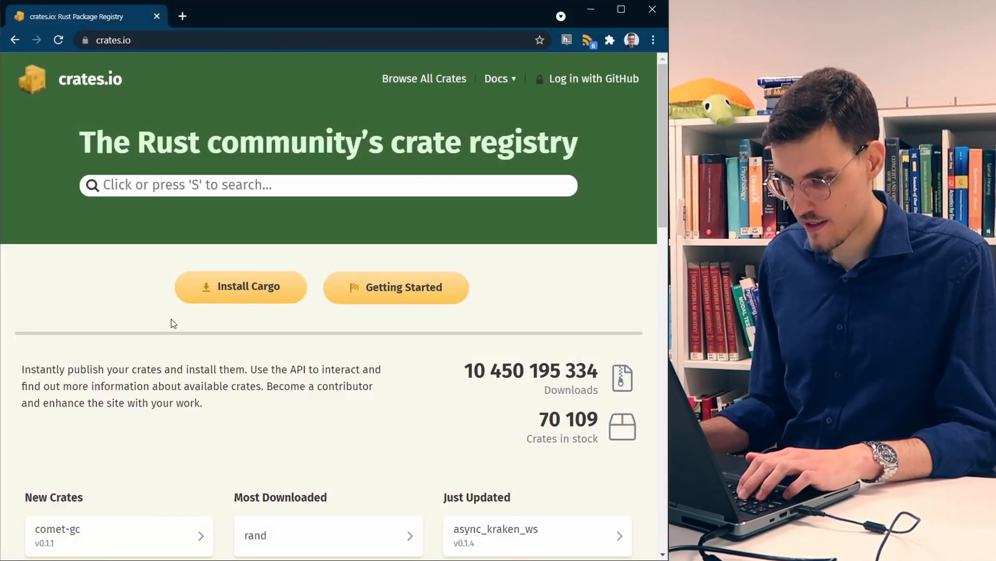
pyautogui.click(229, 188)
pyautogui.write('r')
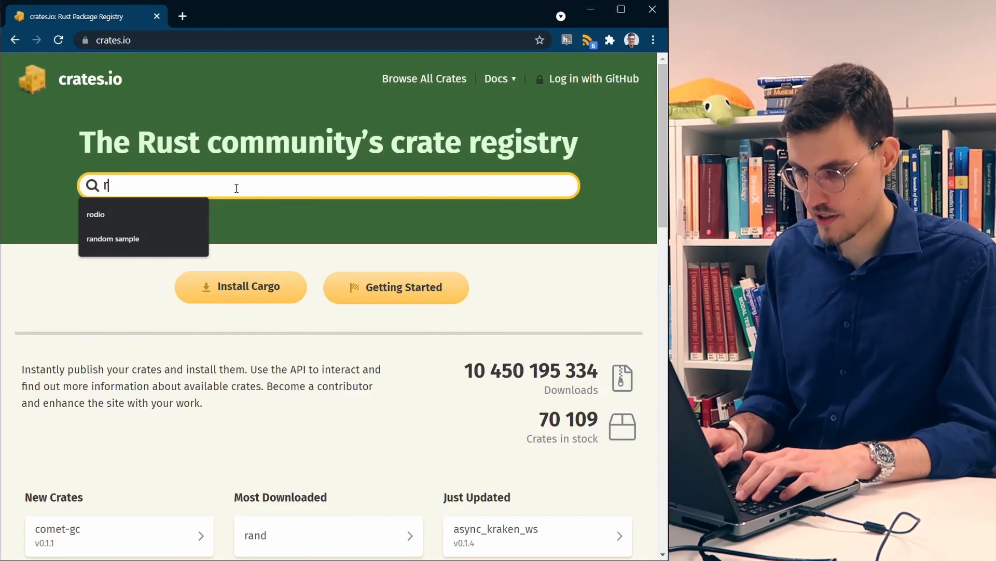
pyautogui.write('odio')
pyautogui.press('Return')
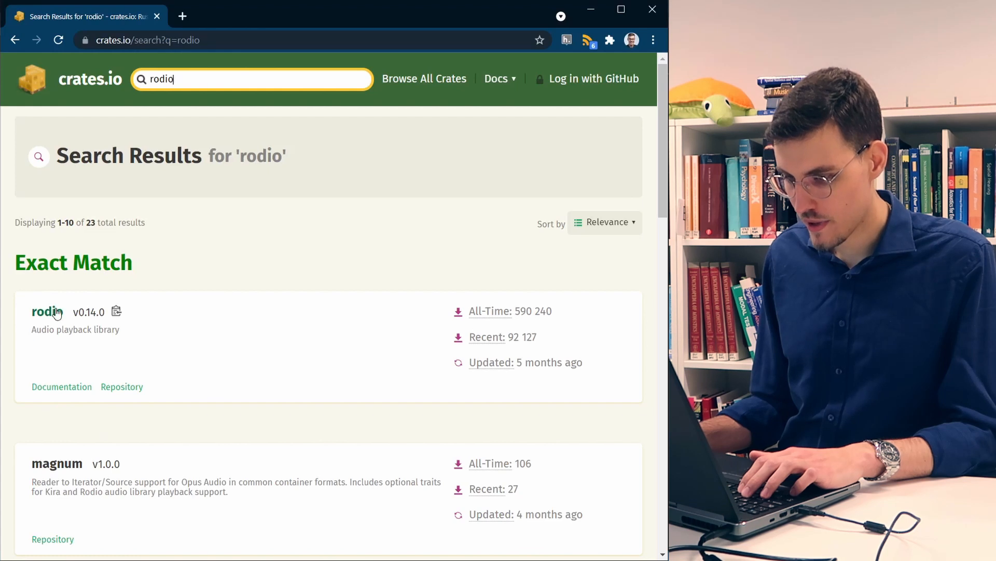
pyautogui.click(116, 313)
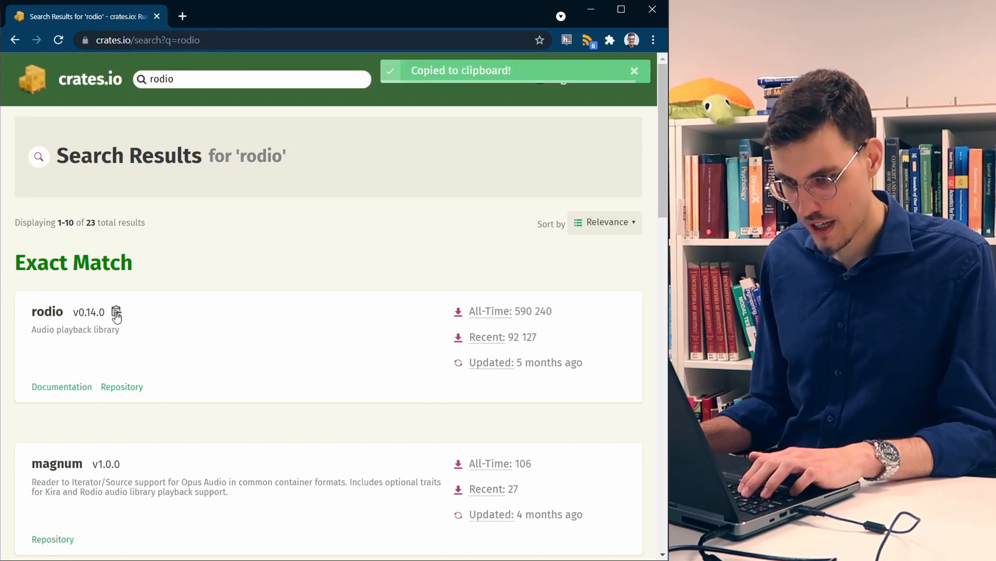
# - Add rodio = "0.14.0" under [dependencies] in Cargo.toml and rebuild with cargo run
pyautogui.hotkey('alt', 'Tab')
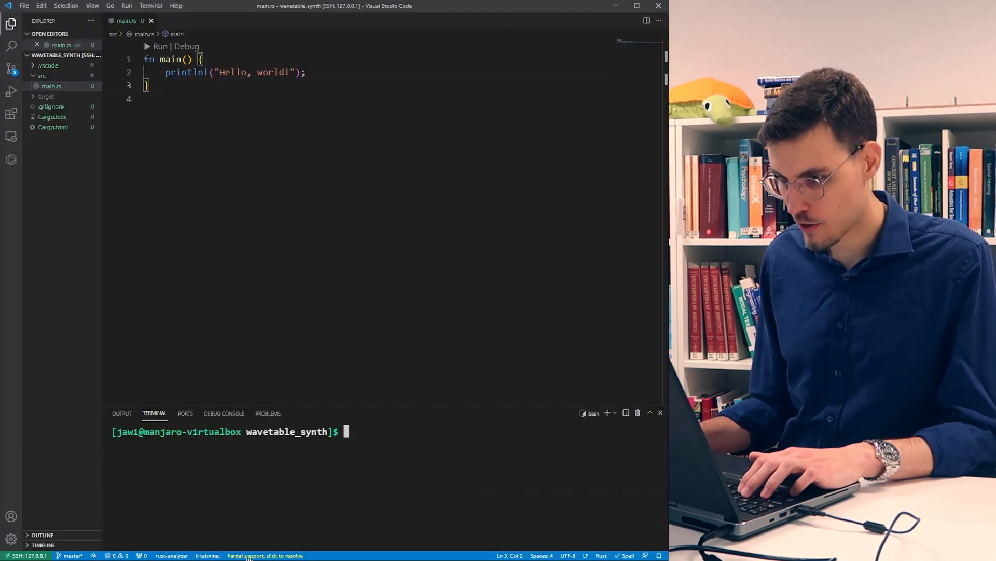
pyautogui.click(52, 127)
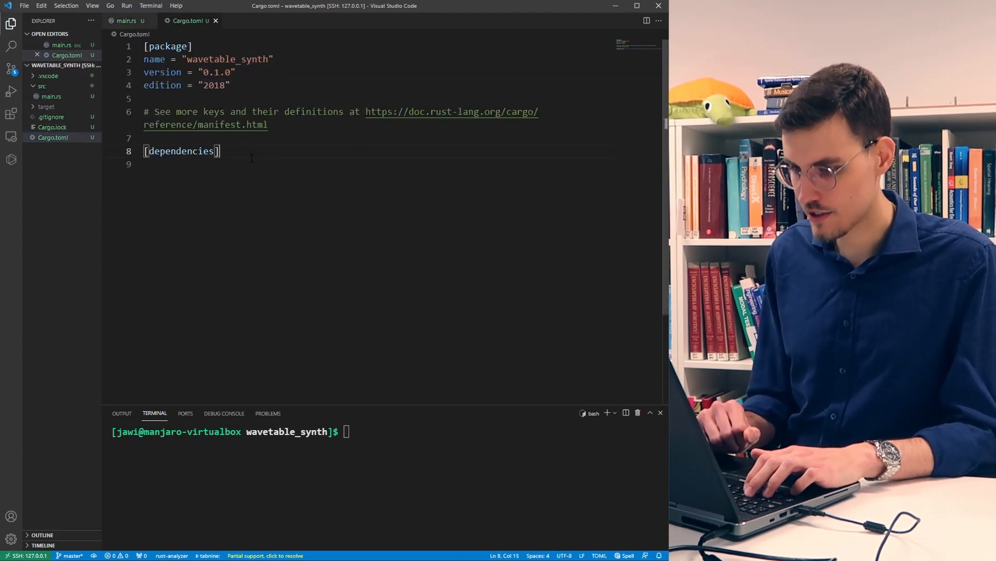
pyautogui.press('Return')
pyautogui.write('rodio = "0.14.0"')
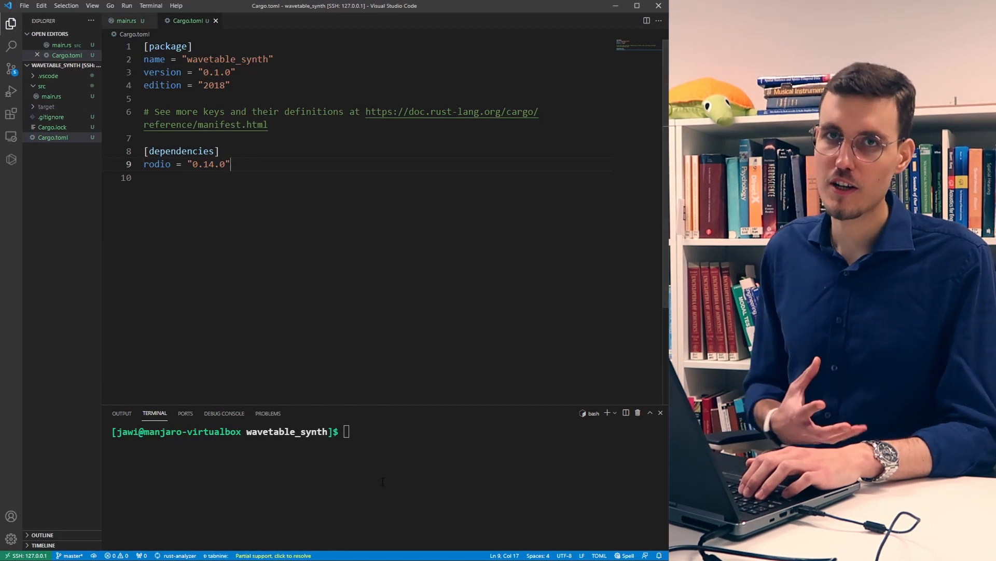
pyautogui.hotkey('ctrl', '`')
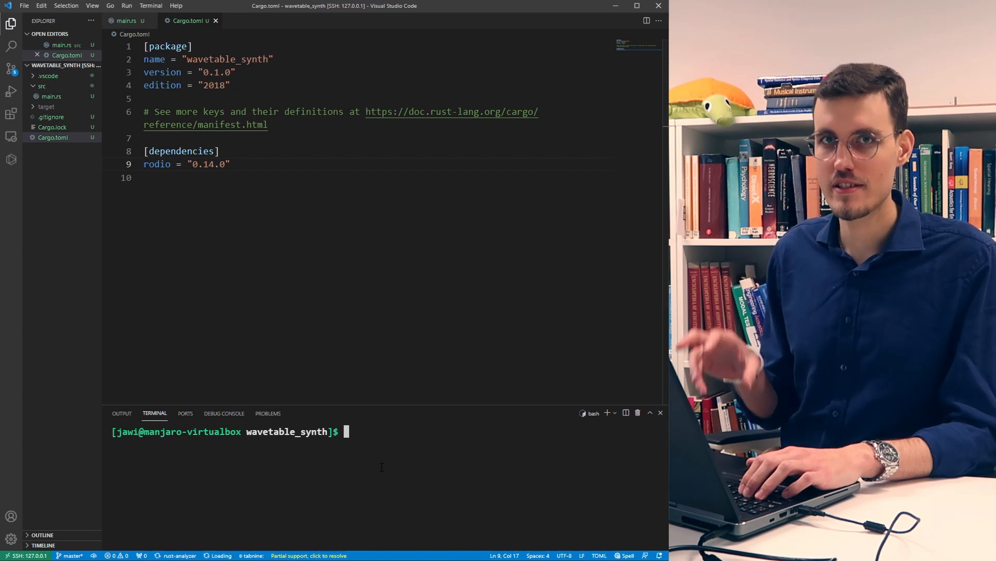
pyautogui.write('cargo run')
pyautogui.press('Return')
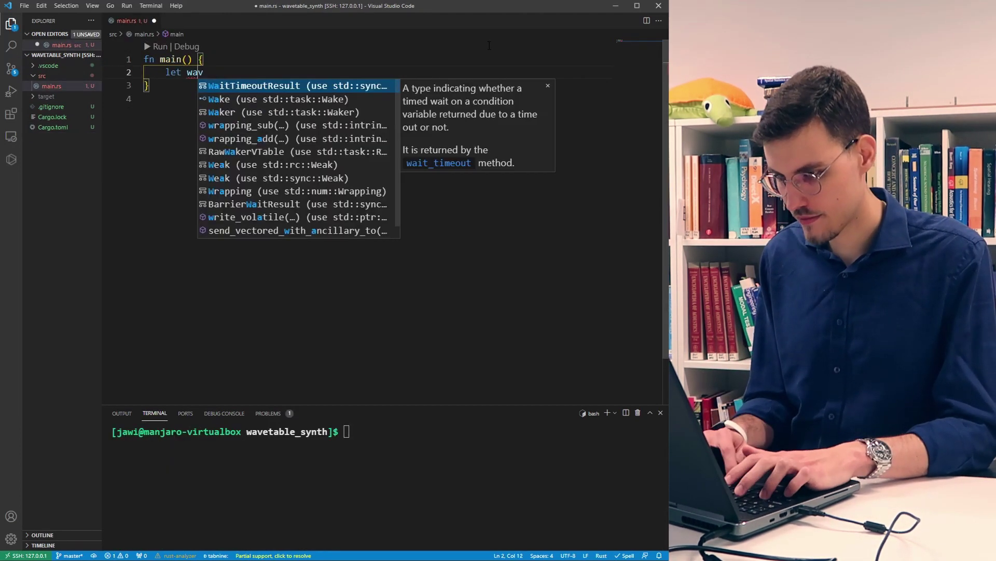
pyautogui.write('e_table_size = ')
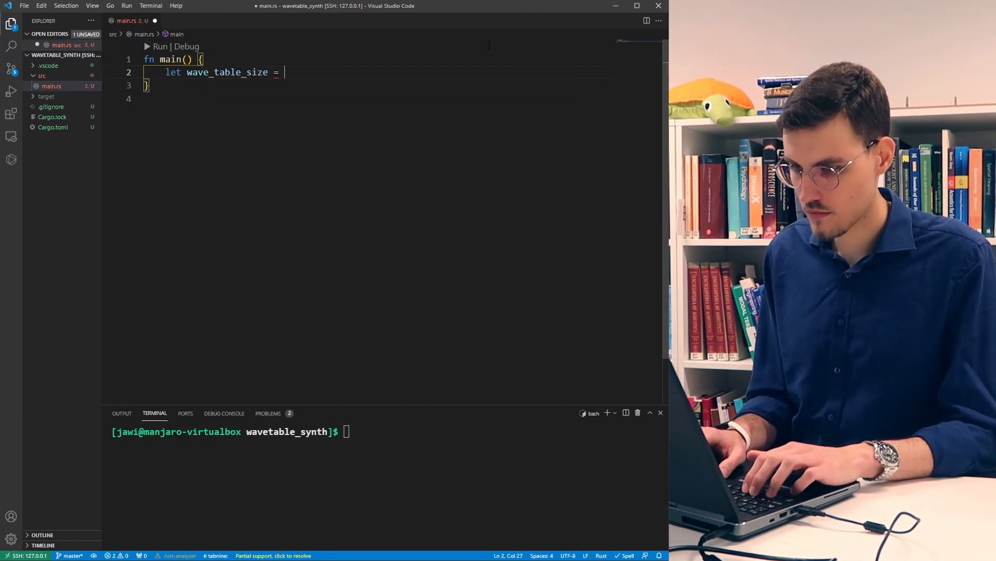
pyautogui.write('64;')
# - Replace the println in main with let wave_table_size = 64;
pyautogui.press('Return')
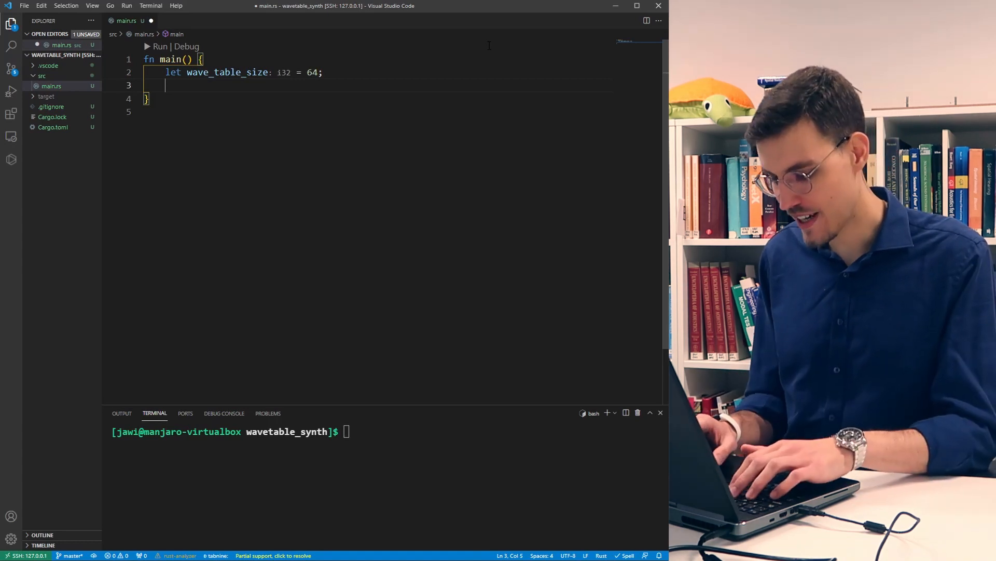
pyautogui.write('let m')
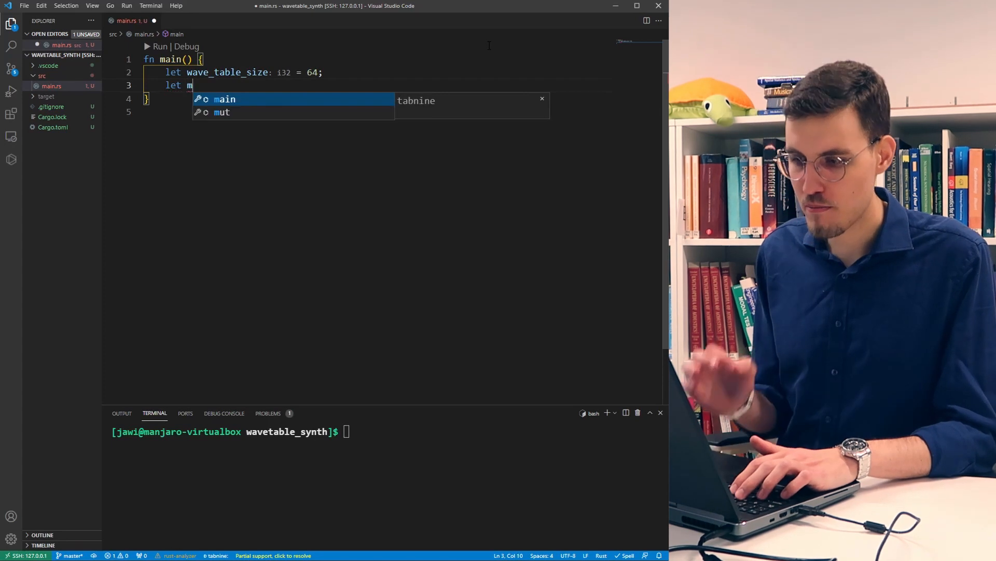
pyautogui.write('ut ')
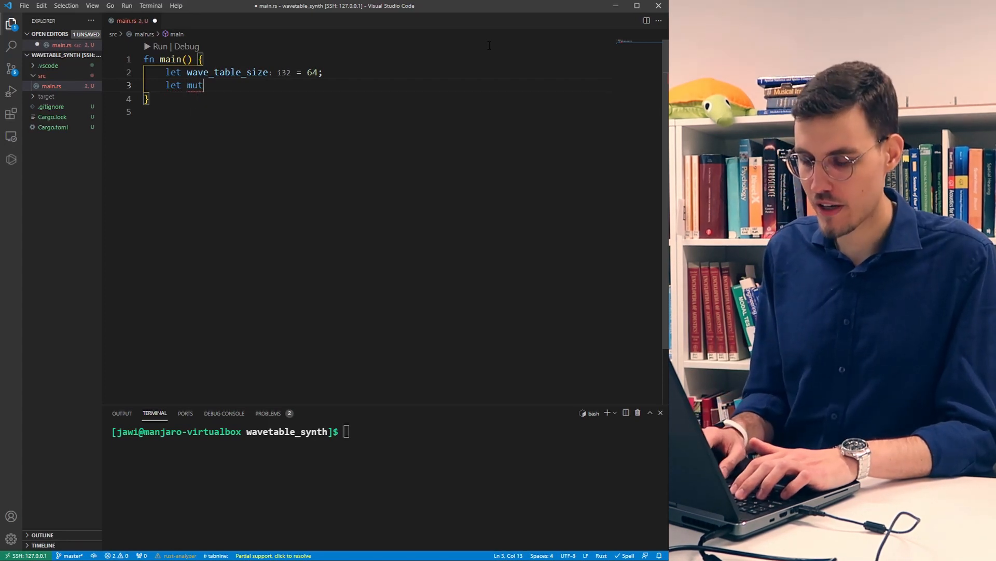
pyautogui.write('wav')
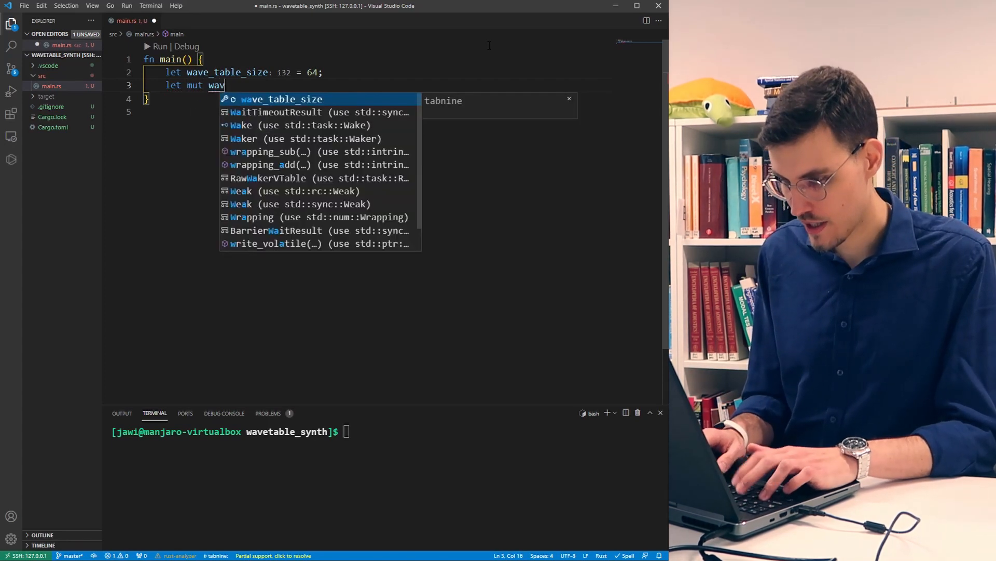
pyautogui.write('e_table')
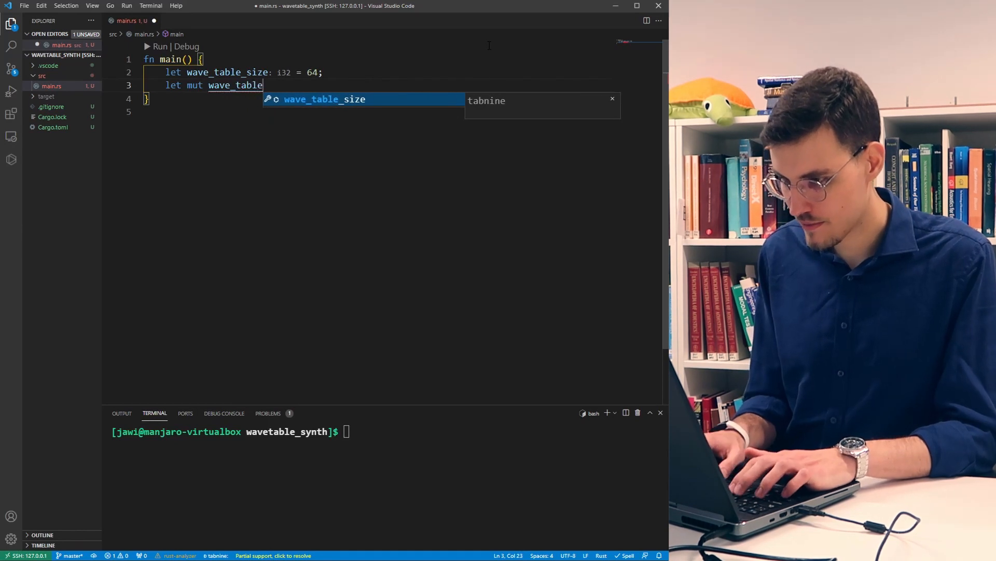
pyautogui.write(': ')
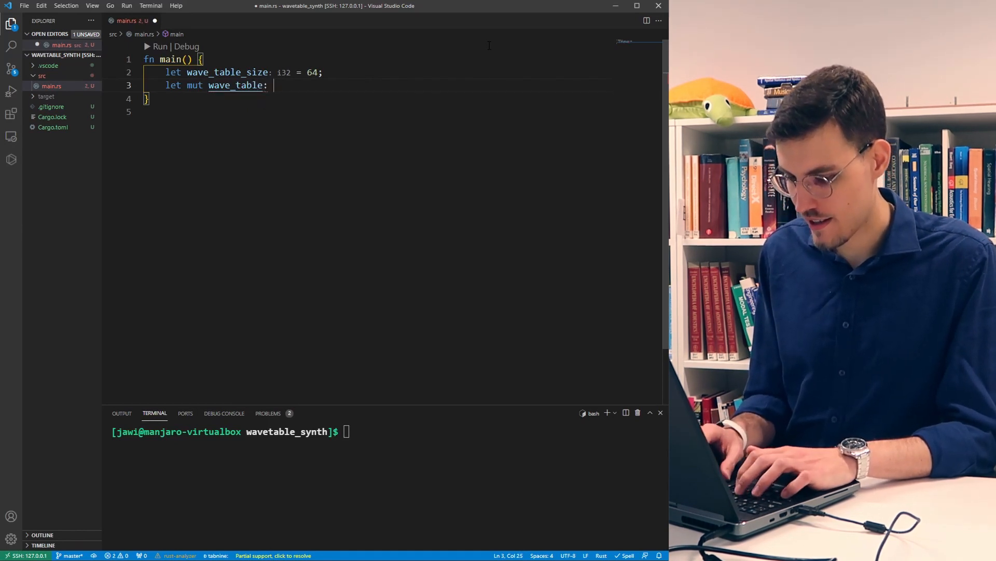
pyautogui.write('Vec<f32> =')
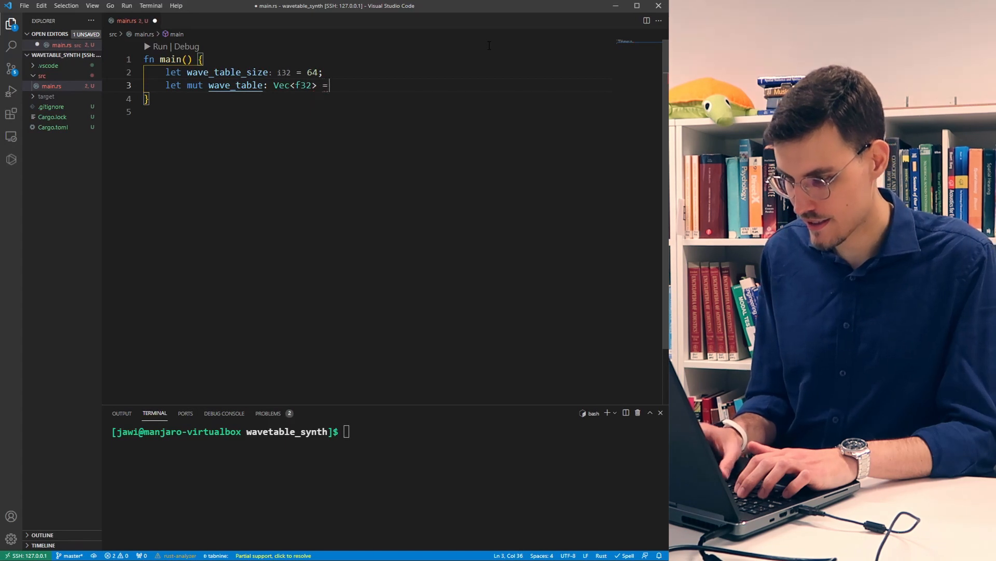
pyautogui.write('Ve')
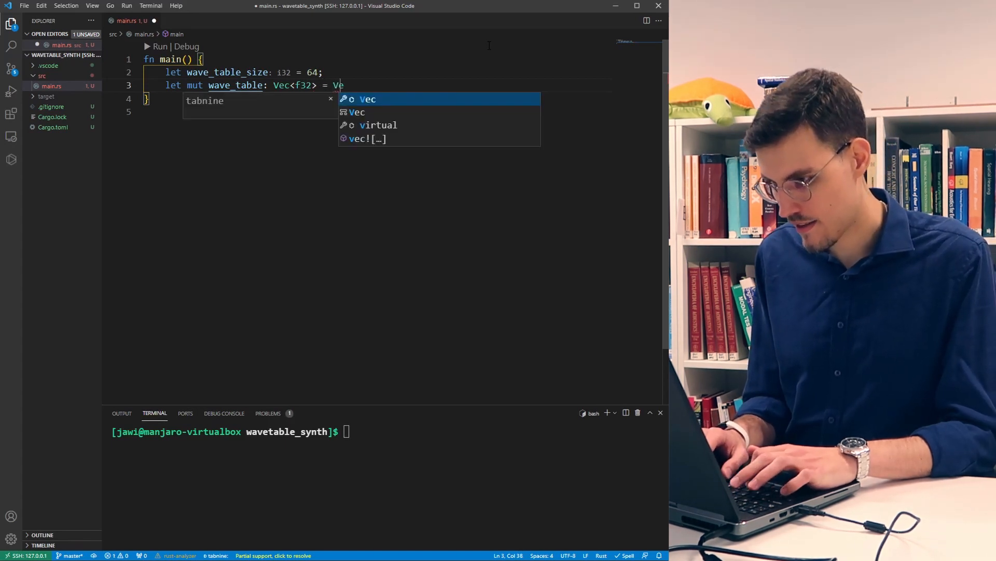
pyautogui.write('c::with')
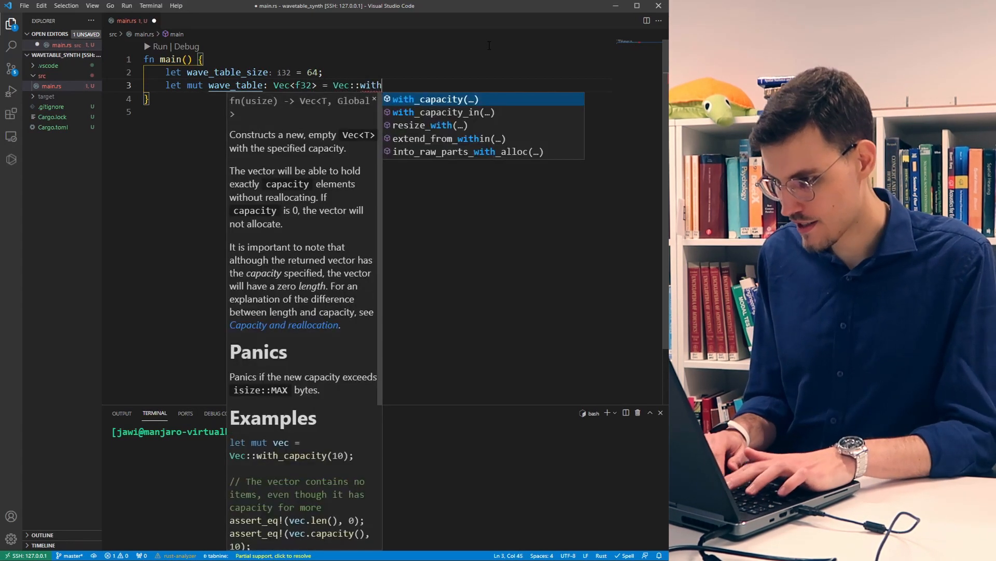
pyautogui.write('_capacity')
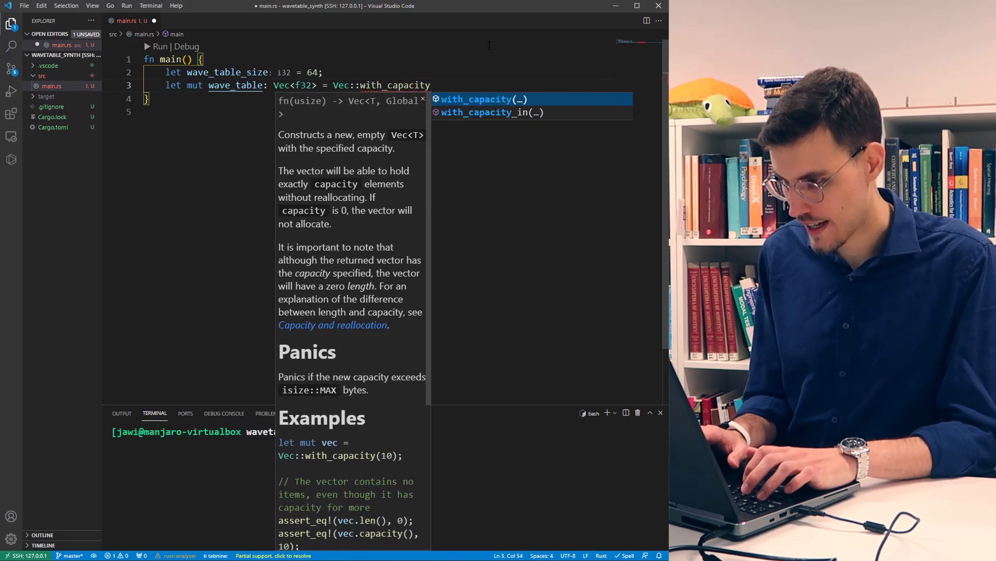
pyautogui.write('(wave_tabl')
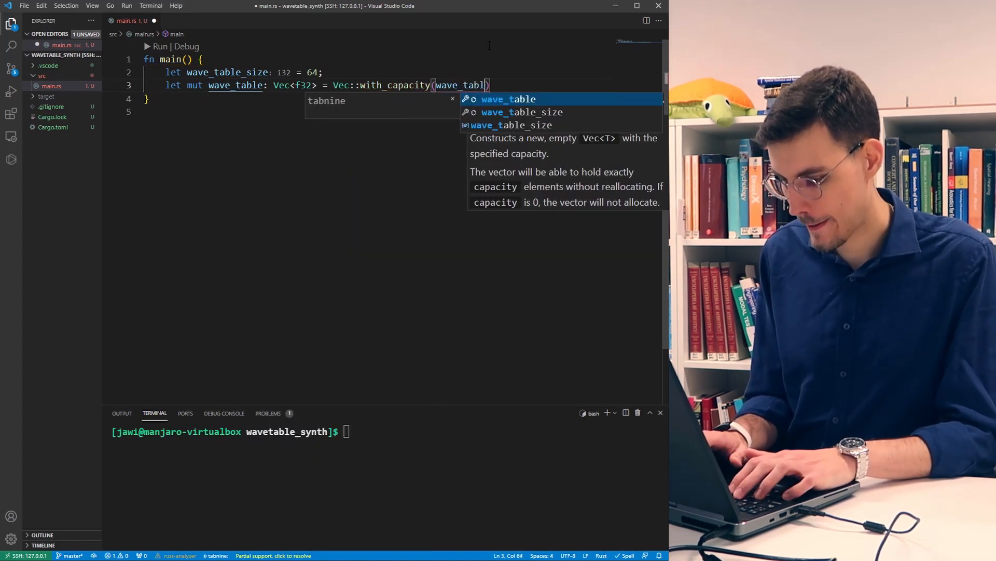
pyautogui.write('e_size)')
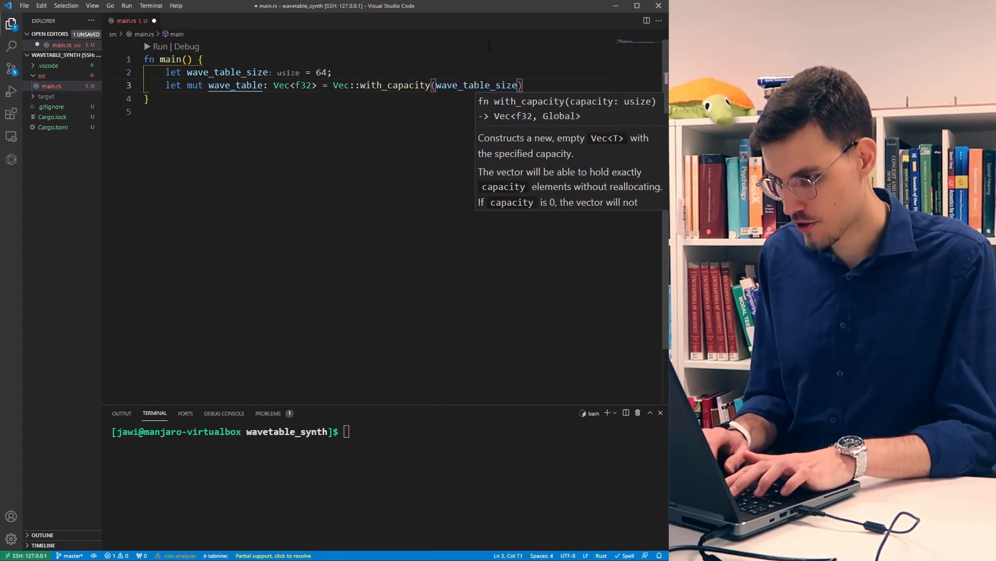
pyautogui.write(';')
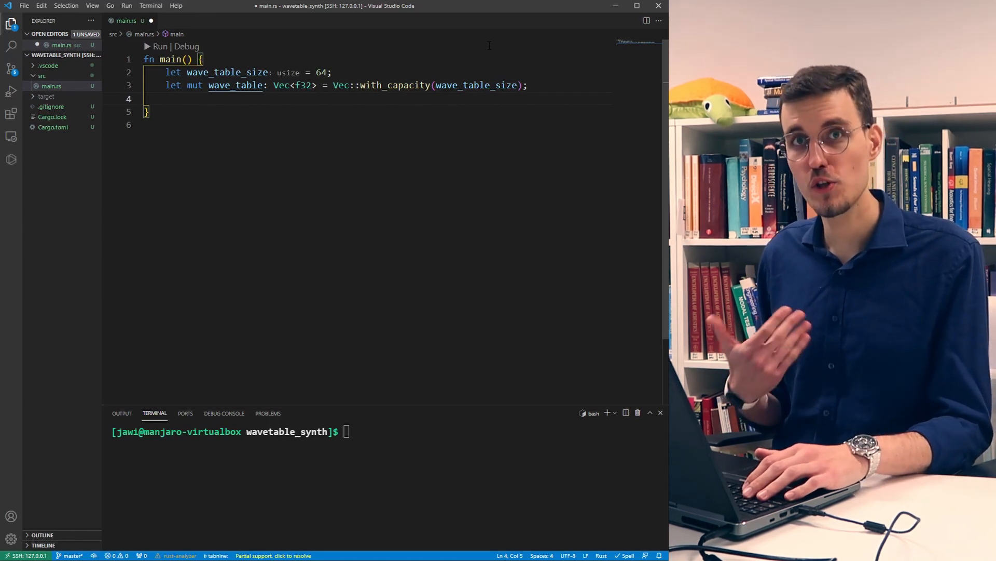
# - Write a for loop over 0..wave_table_size pushing (2.0 * PI * n as f32 / wave_table_size as f32).sin() into wave_table
pyautogui.press('Return')
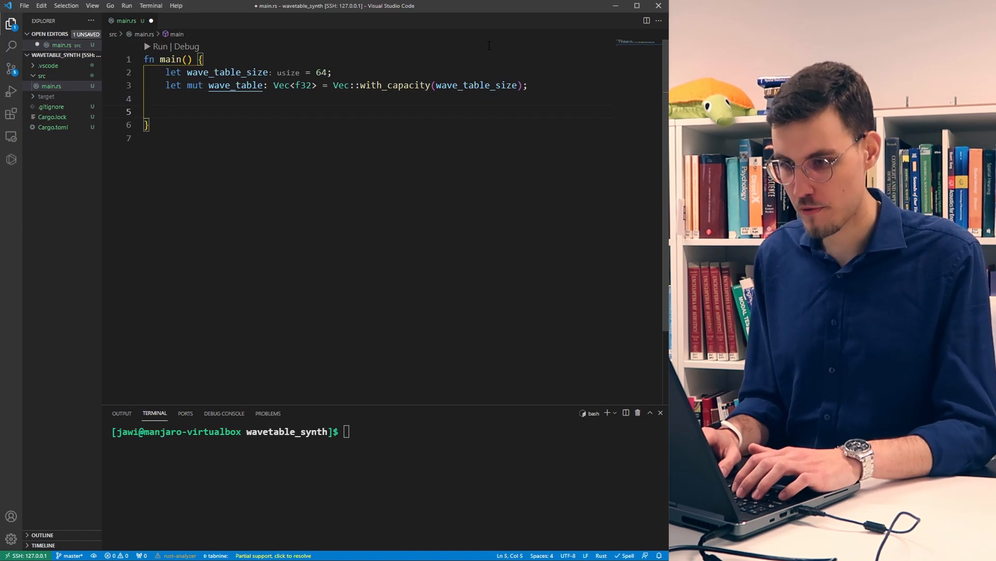
pyautogui.write('for')
pyautogui.press('BackSpace')
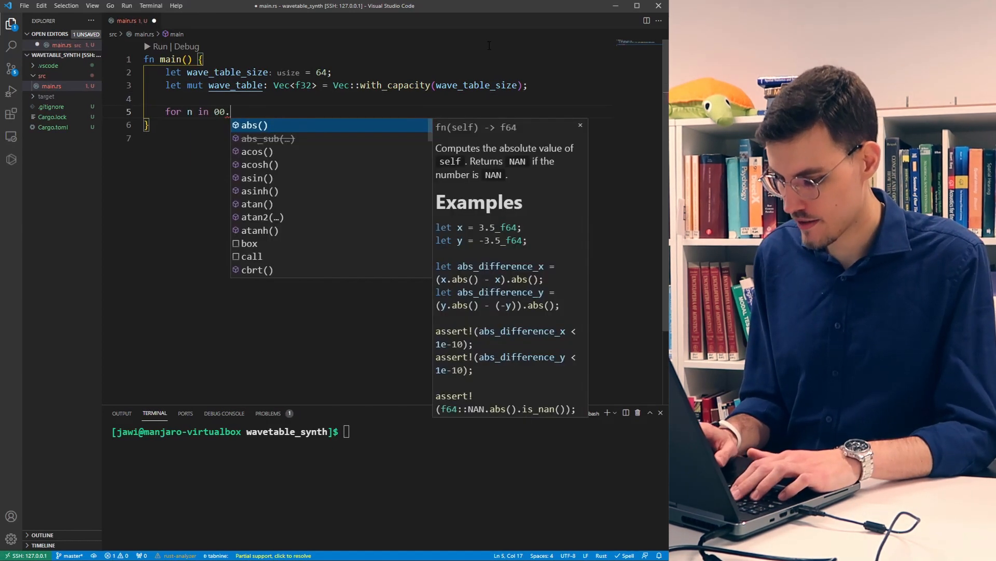
pyautogui.write('..wave_table_size {')
pyautogui.press('Return')
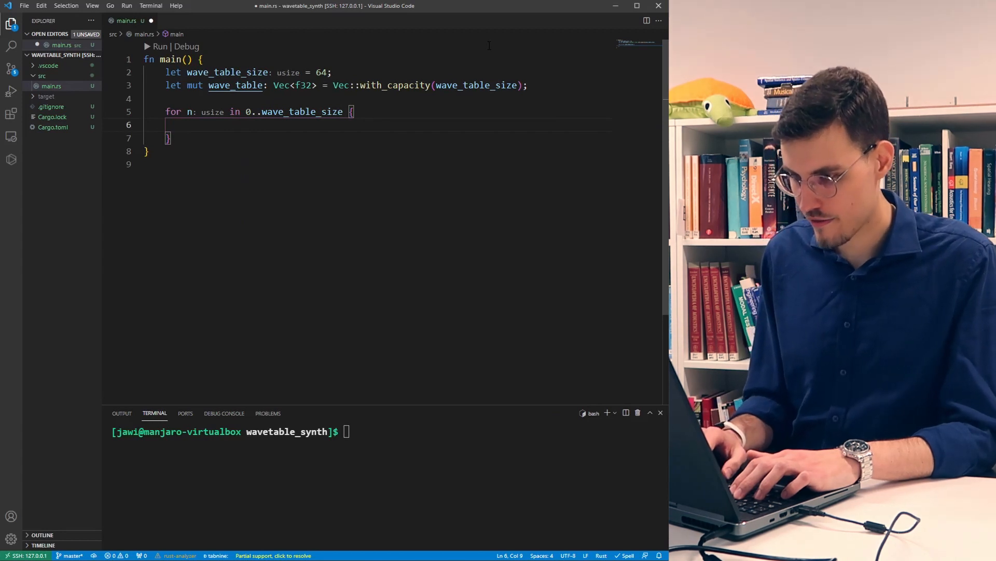
pyautogui.write('wave_table.push')
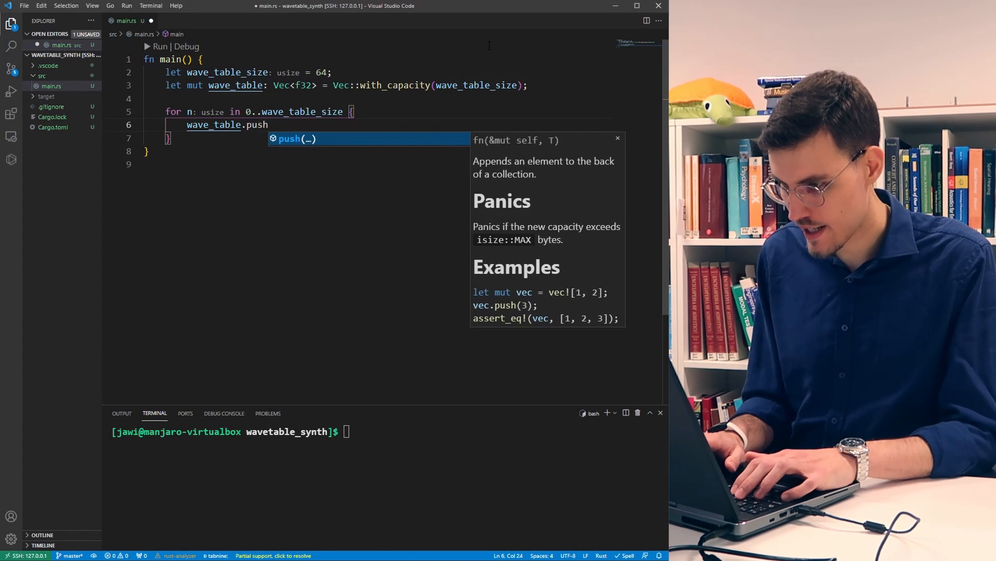
pyautogui.write('((')
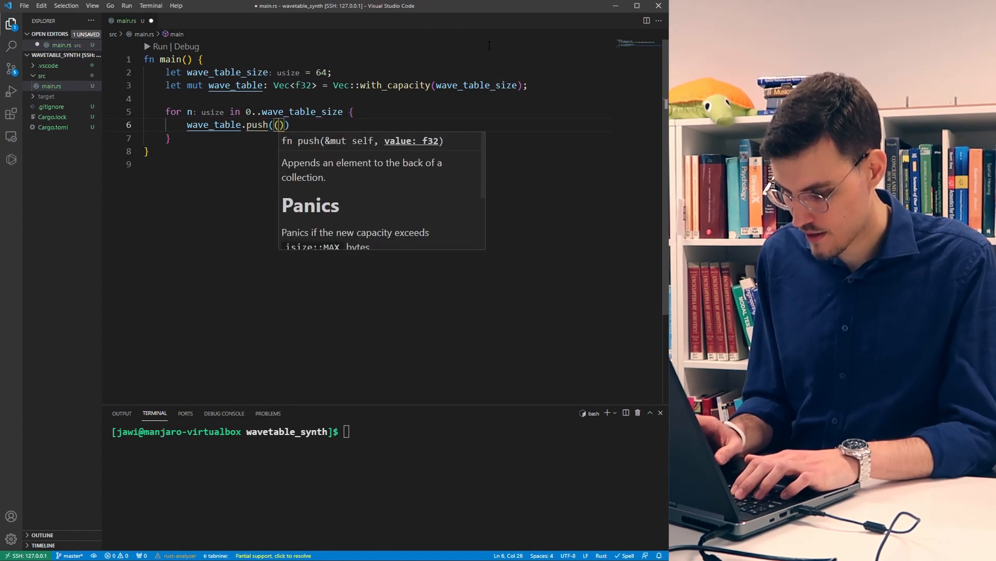
pyautogui.write(').sin')
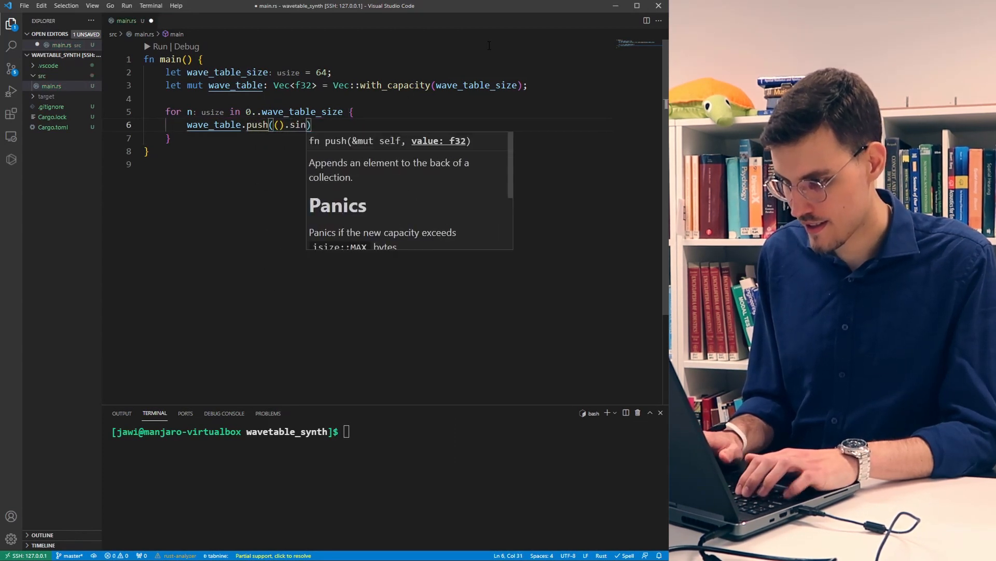
pyautogui.write('()')
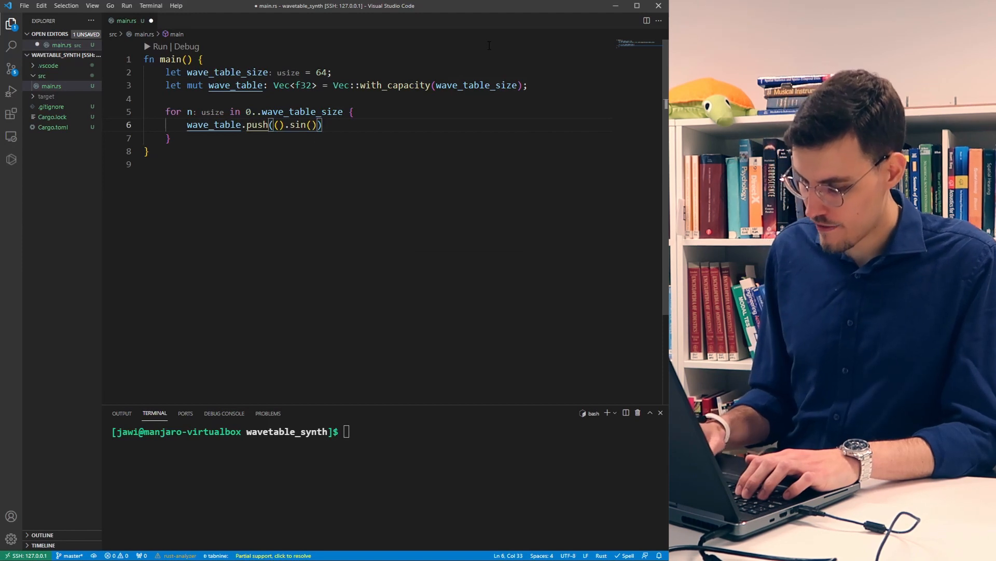
pyautogui.press('Left')
pyautogui.press('Left')
pyautogui.press('Left')
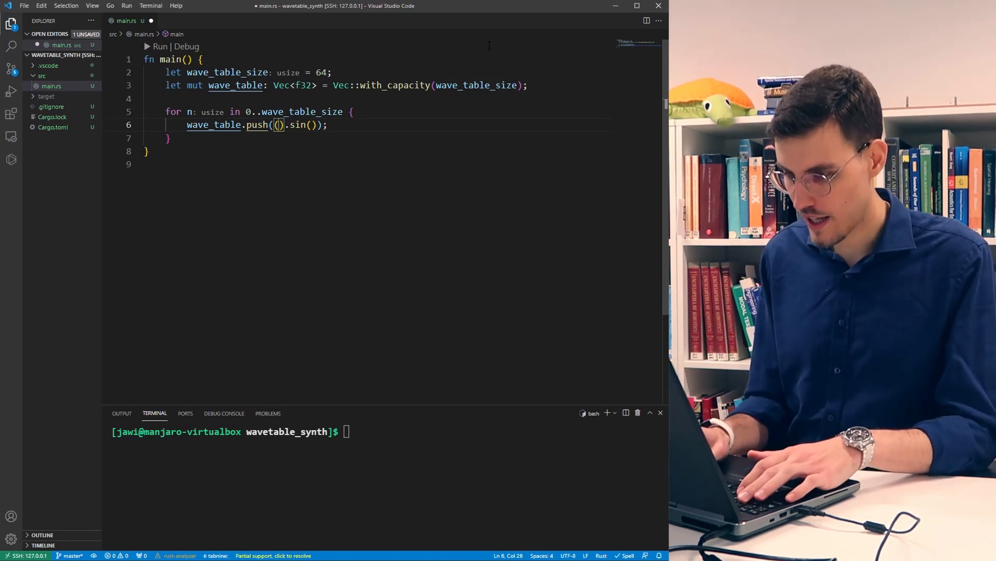
pyautogui.write('2.0 * std::f')
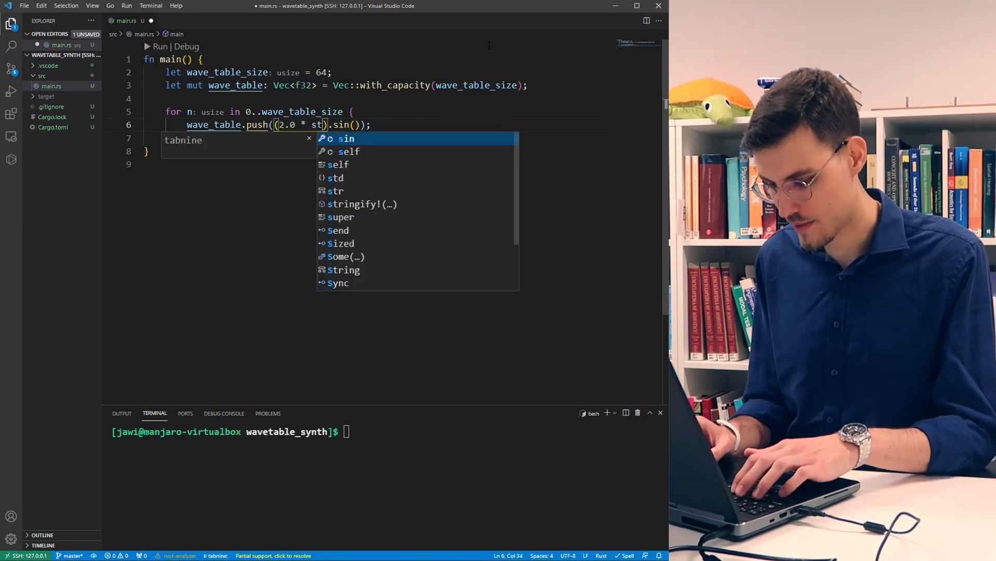
pyautogui.write('32')
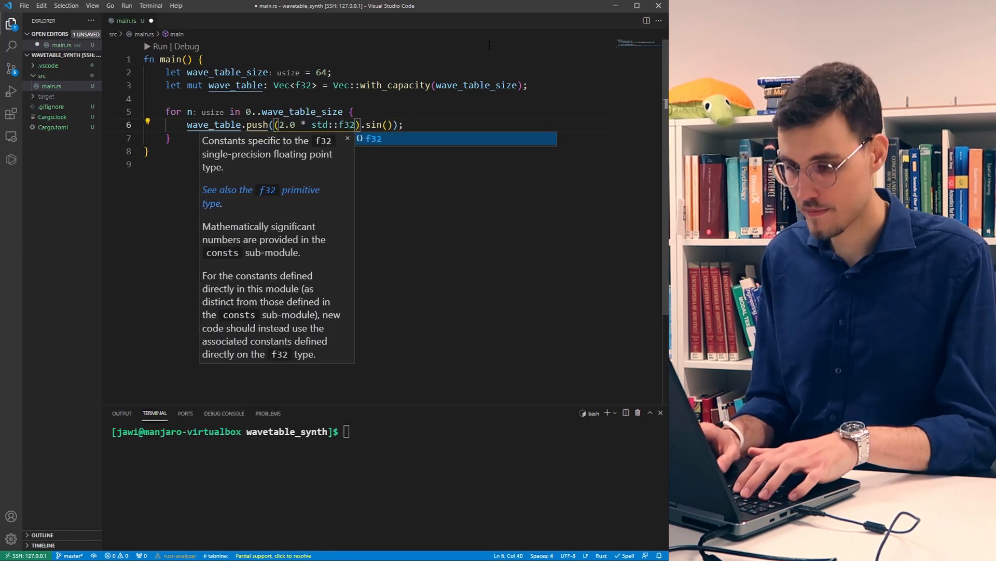
pyautogui.write('::consts')
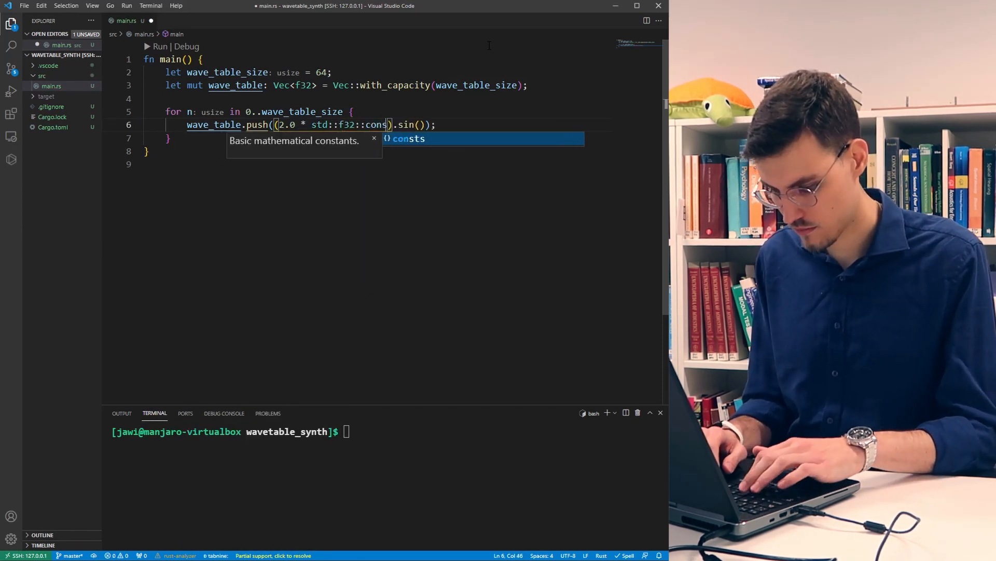
pyautogui.write('::PI')
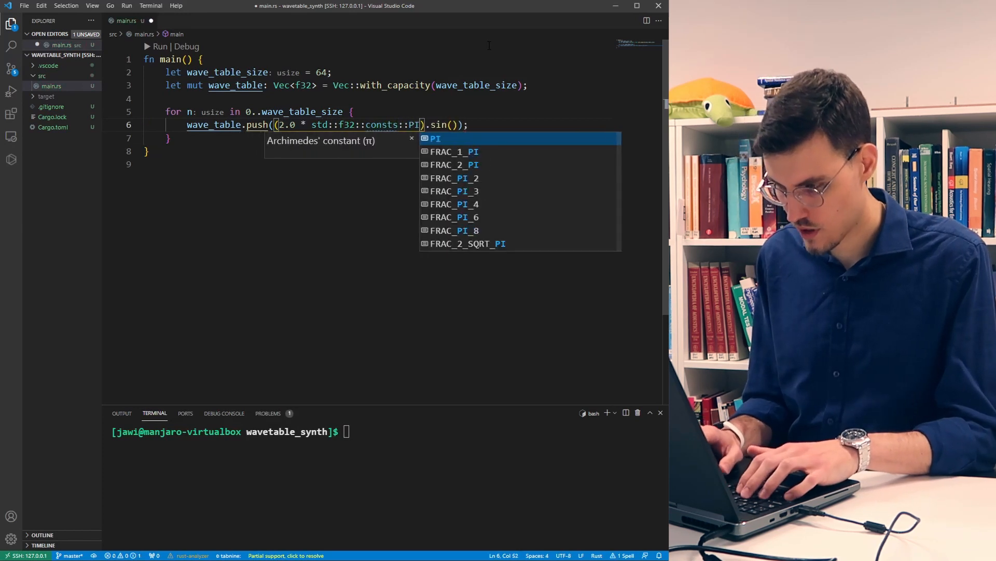
pyautogui.write(' *')
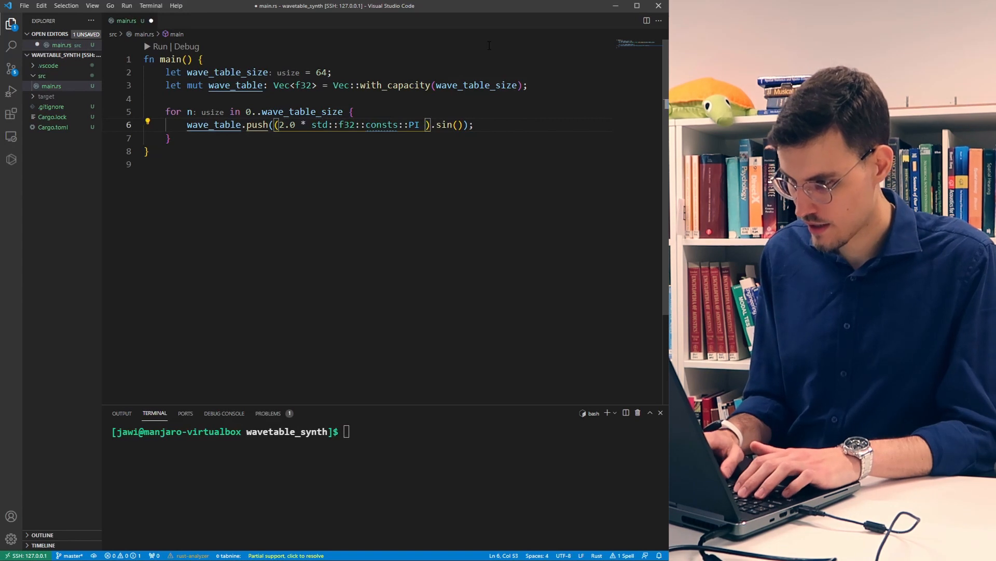
pyautogui.write(' n as f32 / wa')
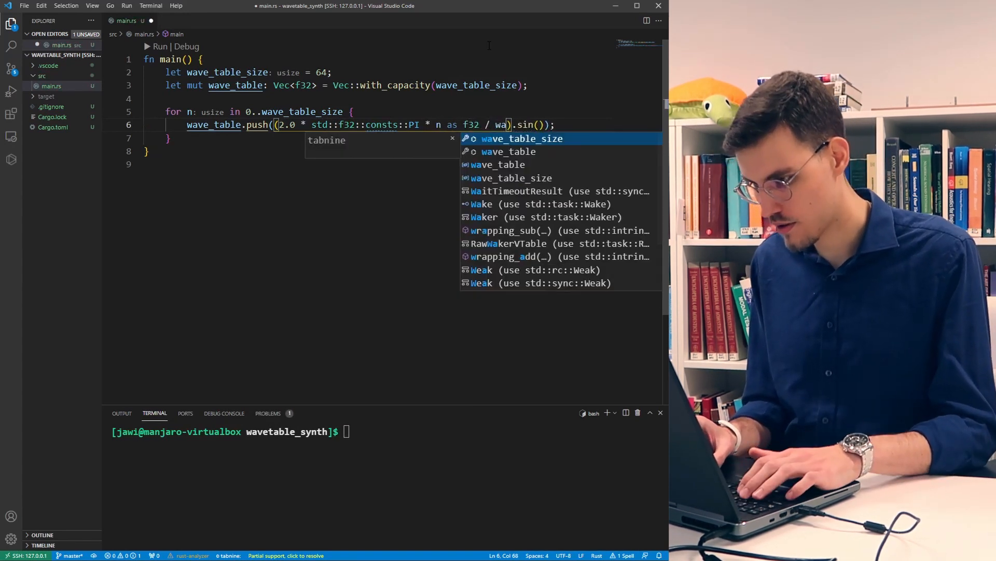
pyautogui.write('ve_table_si')
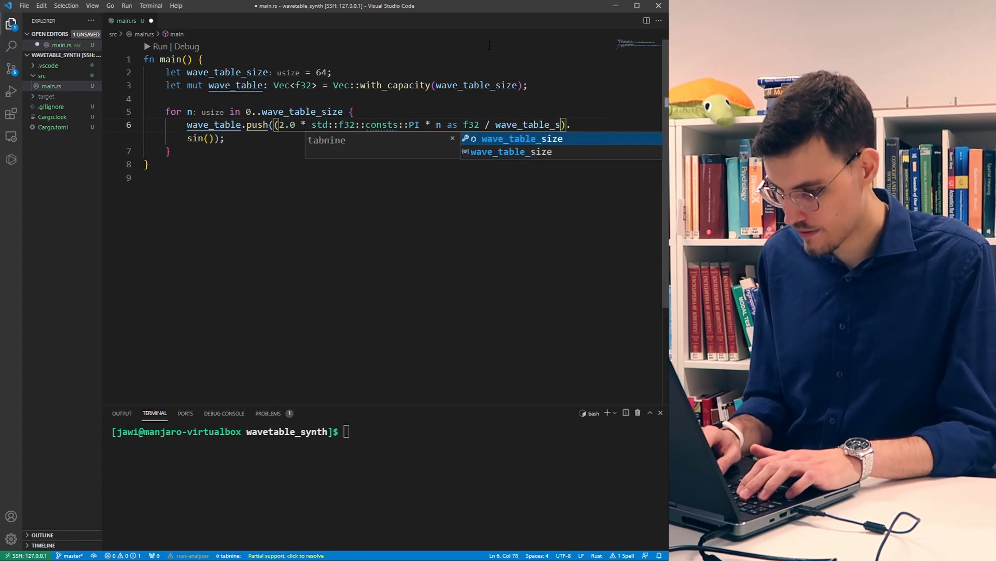
pyautogui.write('ze as f32')
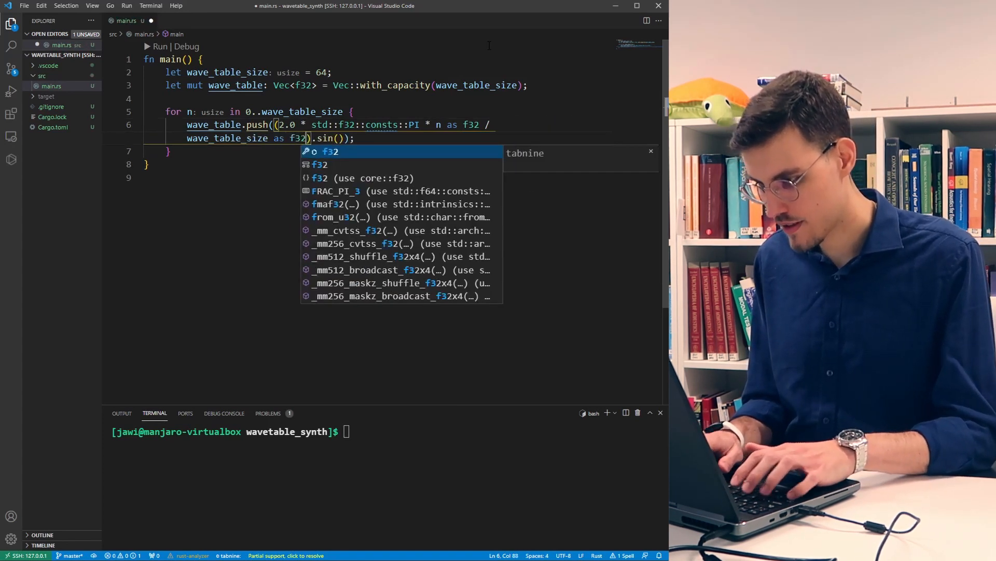
pyautogui.press('End')
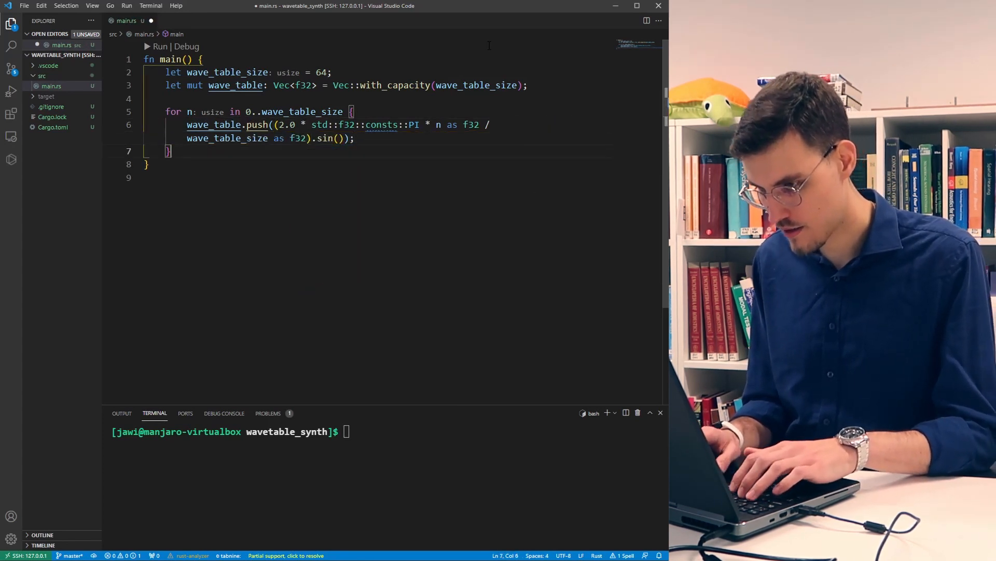
# - Add blank lines below the sine-filling loop's closing brace in main
pyautogui.press('Return')
pyautogui.press('Return')
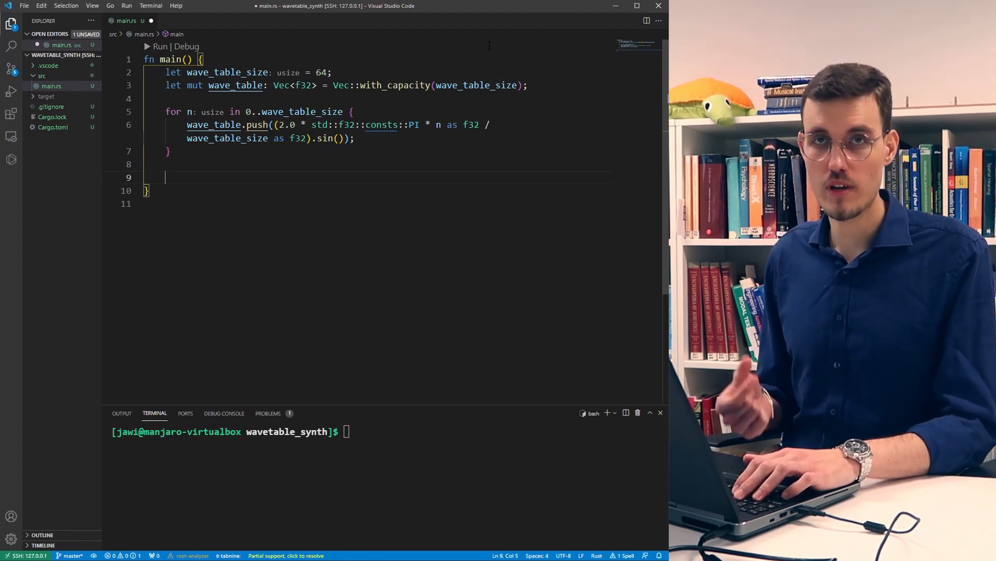
# - Start a struct WavetableOscillator block at the top of main.rs
pyautogui.hotkey('ctrl', 'Home')
pyautogui.press('Return')
pyautogui.press('Return')
pyautogui.press('Up')
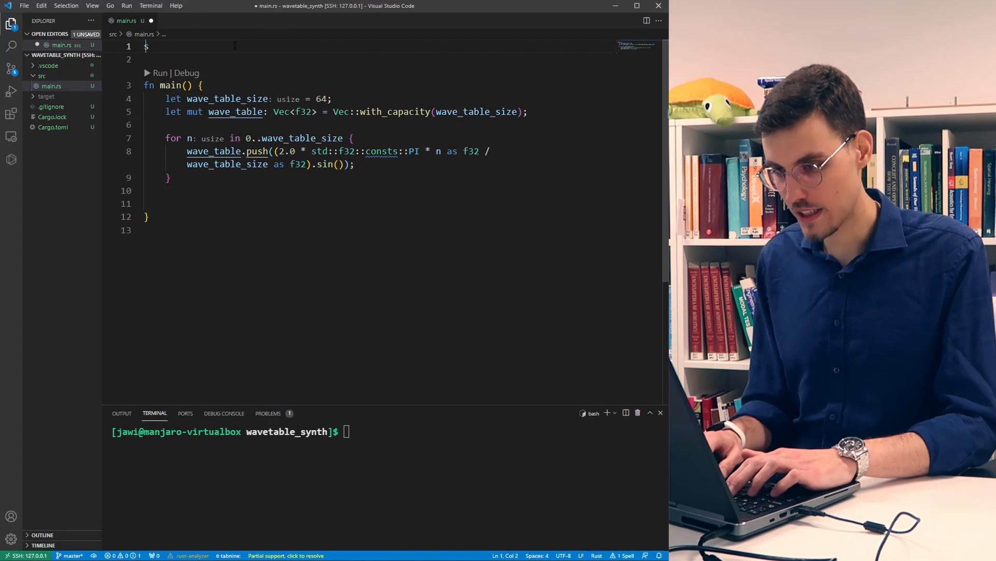
pyautogui.write('struct Wavetable')
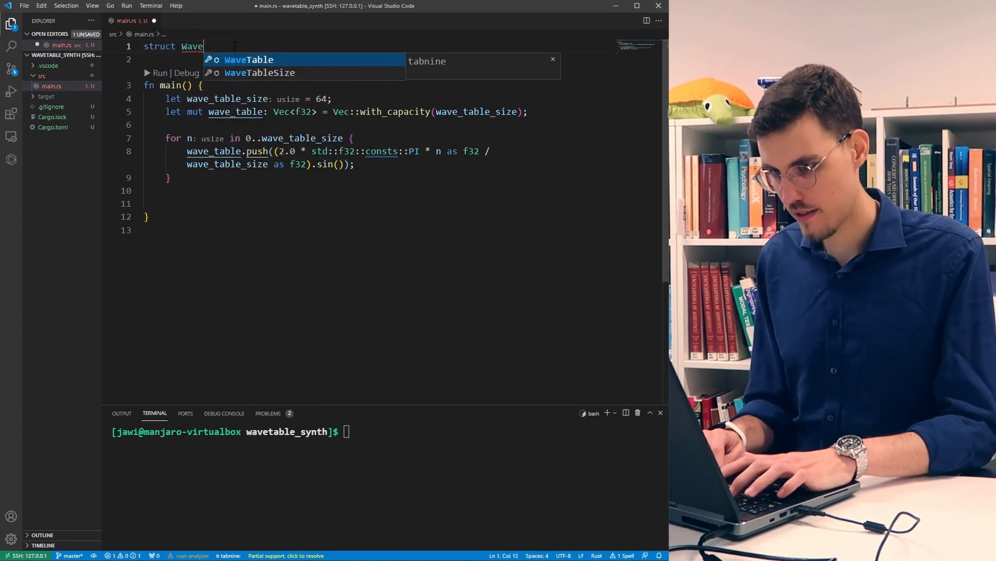
pyautogui.write('Oscillator {')
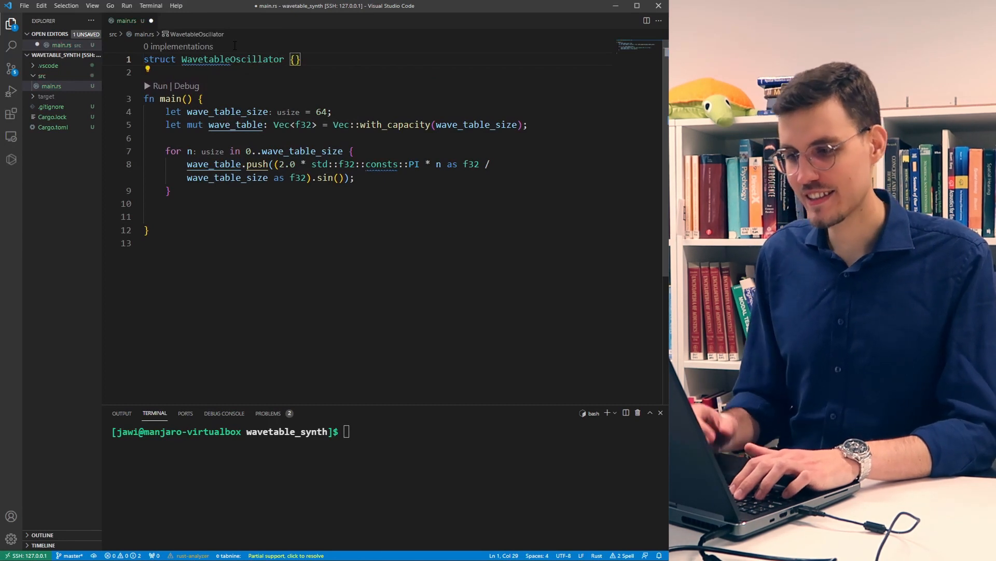
pyautogui.press('Return')
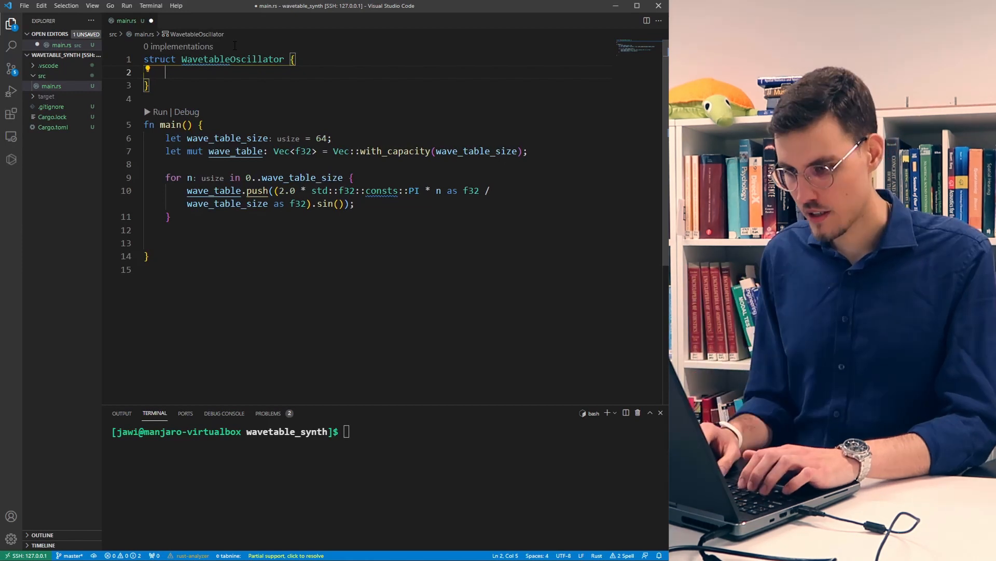
pyautogui.write('sample_rat')
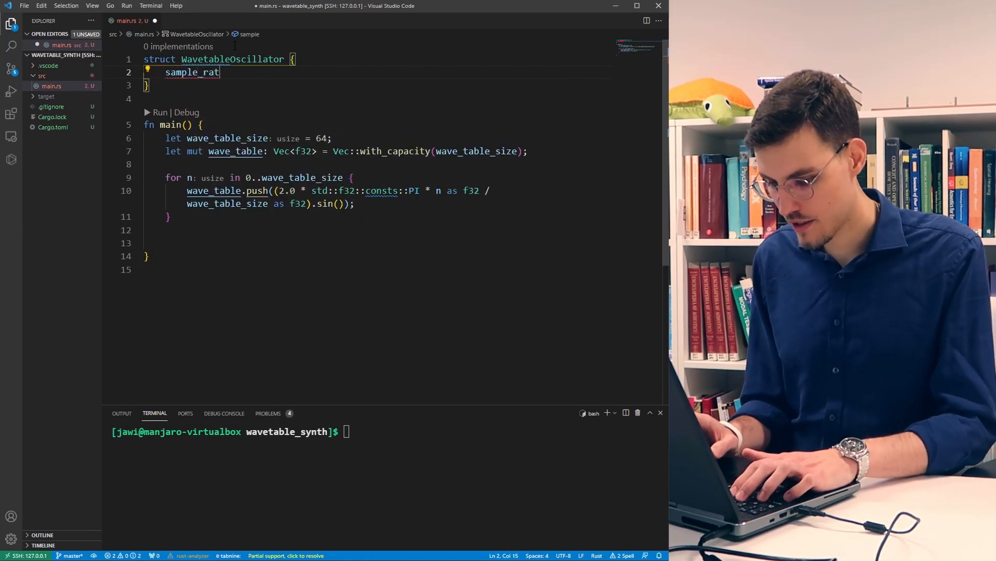
pyautogui.write('e:')
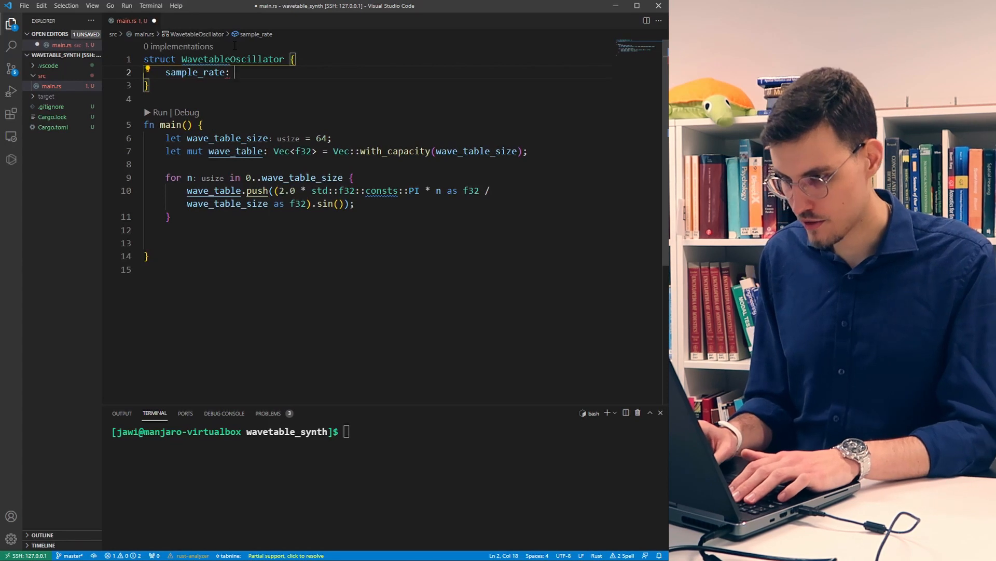
pyautogui.write(' u32,')
# - Give the struct fields sample_rate: u32, wave_table: Vec<f32>, index: f32 and index_increment: f32
pyautogui.press('Return')
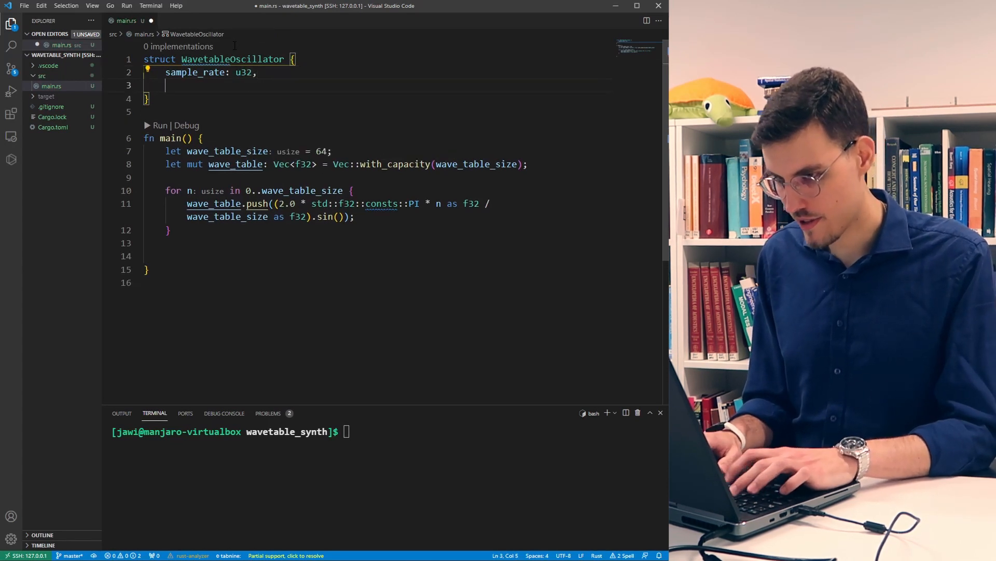
pyautogui.write('wave_table: Vec')
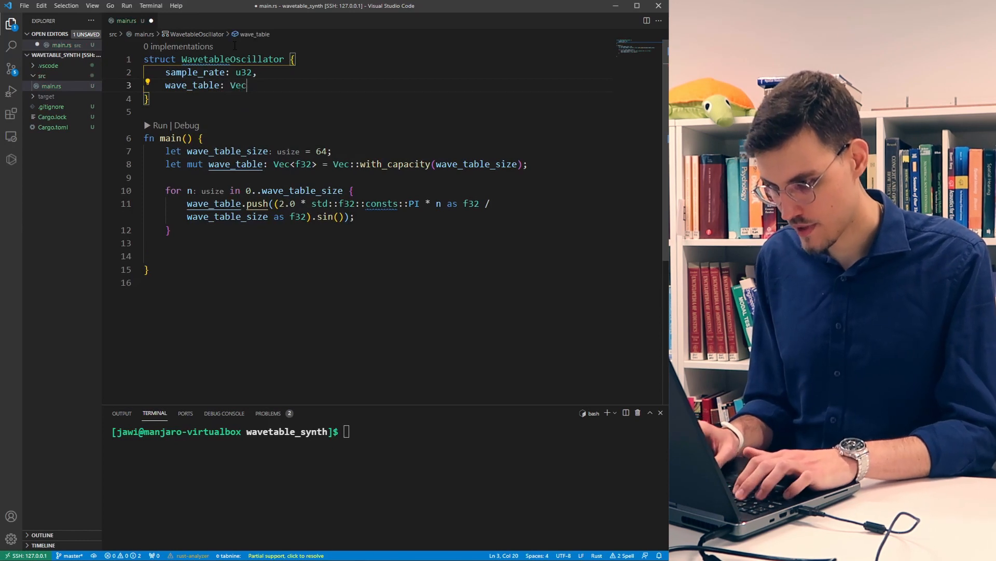
pyautogui.write('<f32>,')
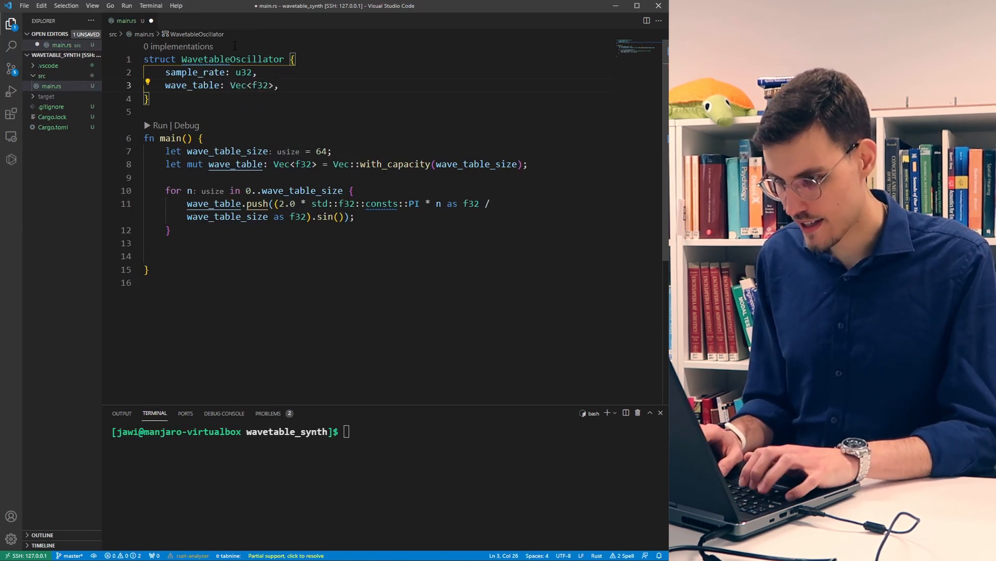
pyautogui.press('Return')
pyautogui.write('index: f')
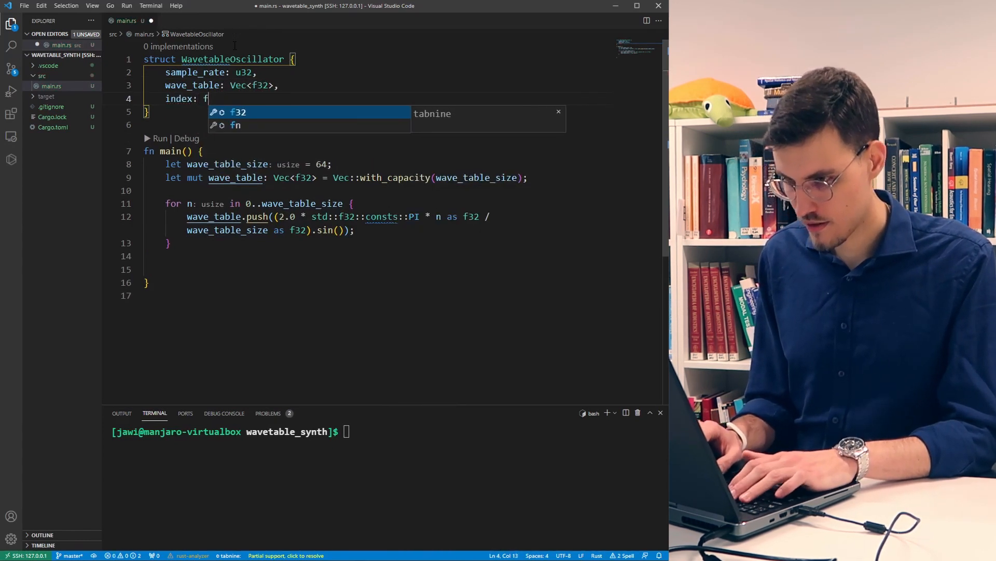
pyautogui.write('32,')
pyautogui.press('Return')
pyautogui.write('index_increment')
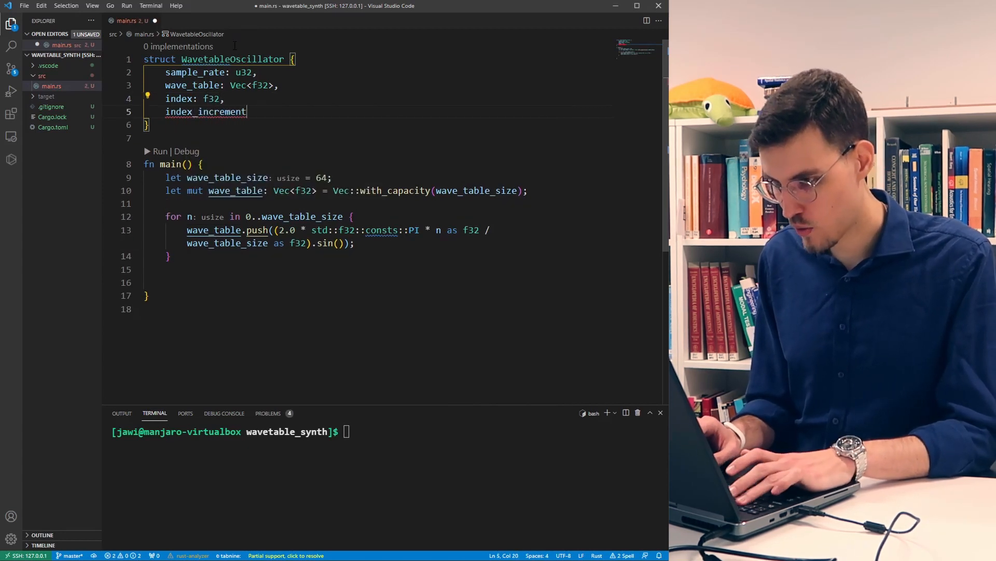
pyautogui.write(': f32,')
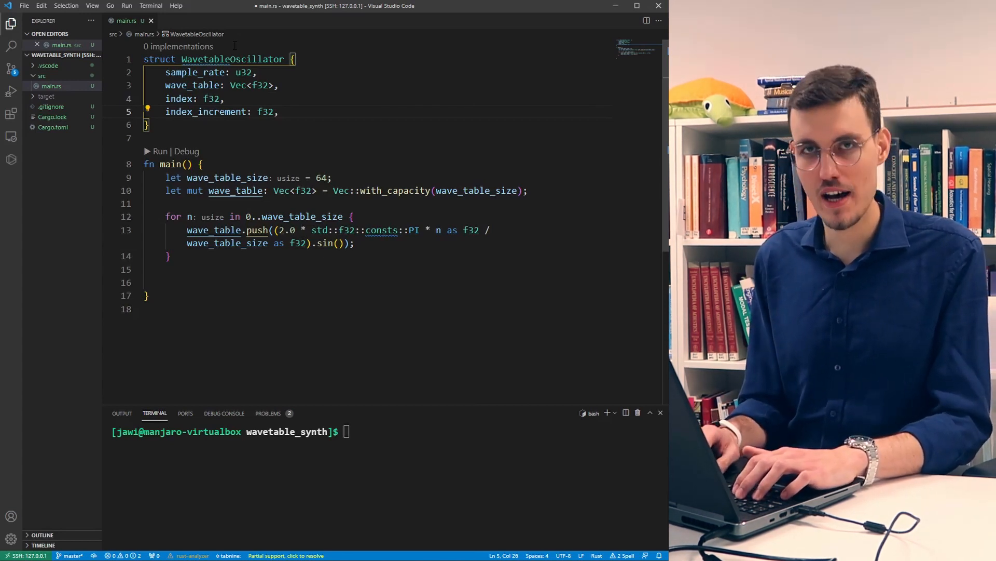
# - Add impl WavetableOscillator with an empty fn new(sample_rate: u32, wave_table: Vec<f32>) -> WavetableOscillator
pyautogui.press('Down')
pyautogui.press('End')
pyautogui.press('Return')
pyautogui.press('Return')
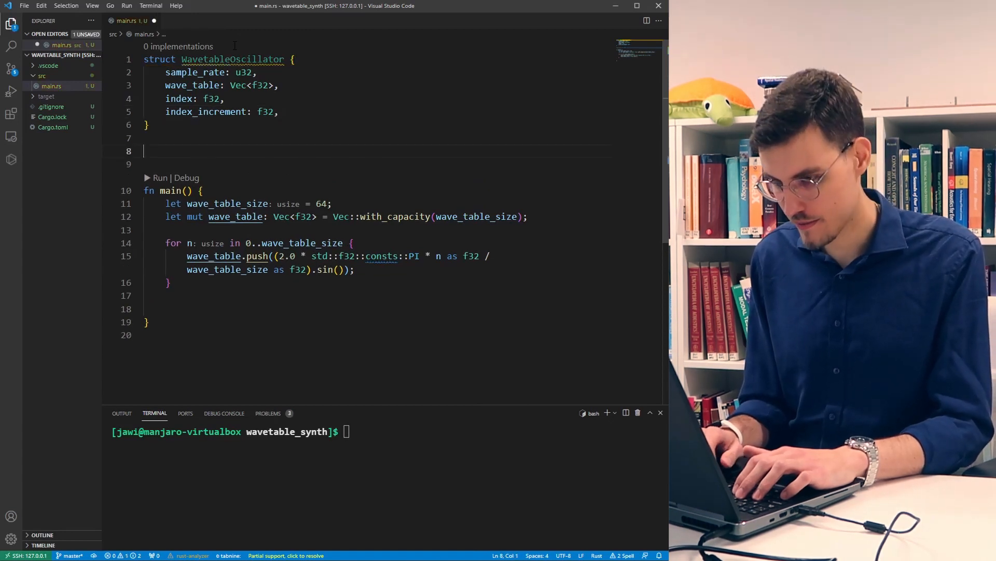
pyautogui.write('impl Wave')
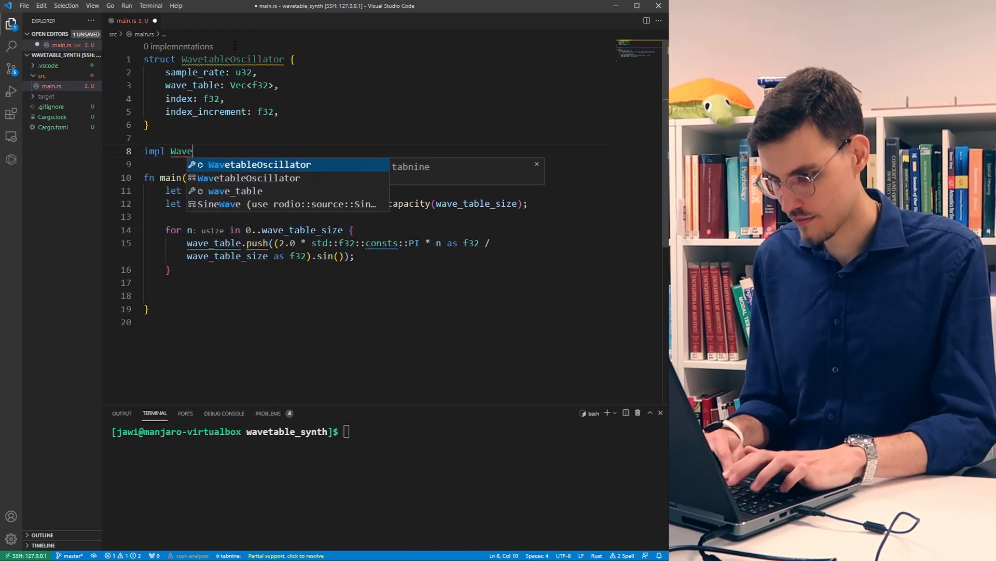
pyautogui.write('tableOscillat')
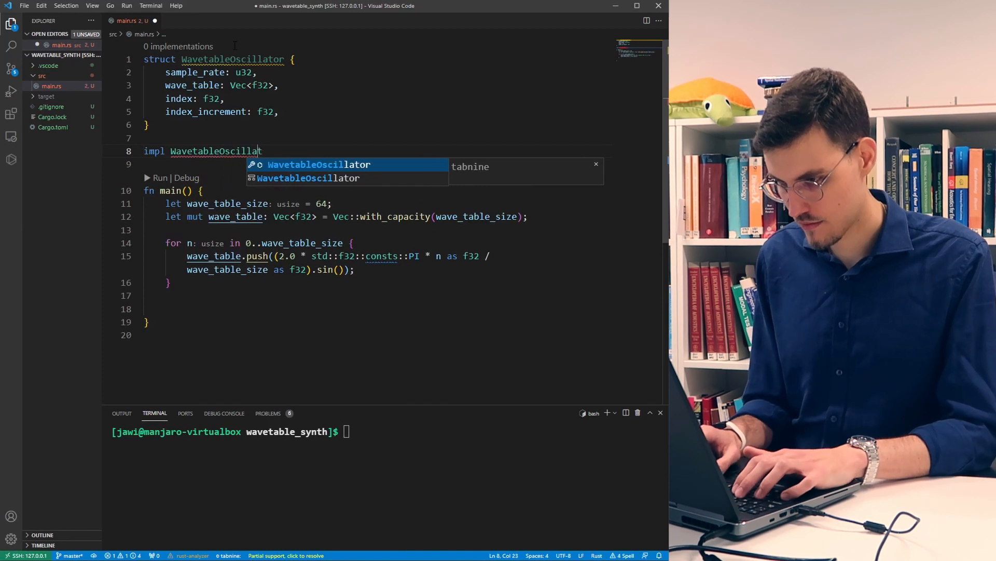
pyautogui.write('or {')
pyautogui.press('Return')
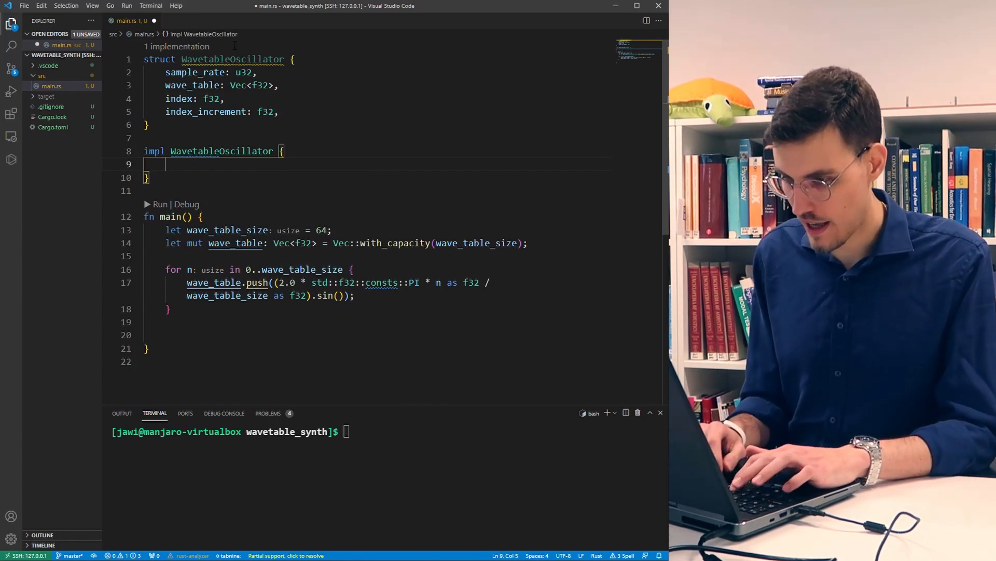
pyautogui.write('fn new(')
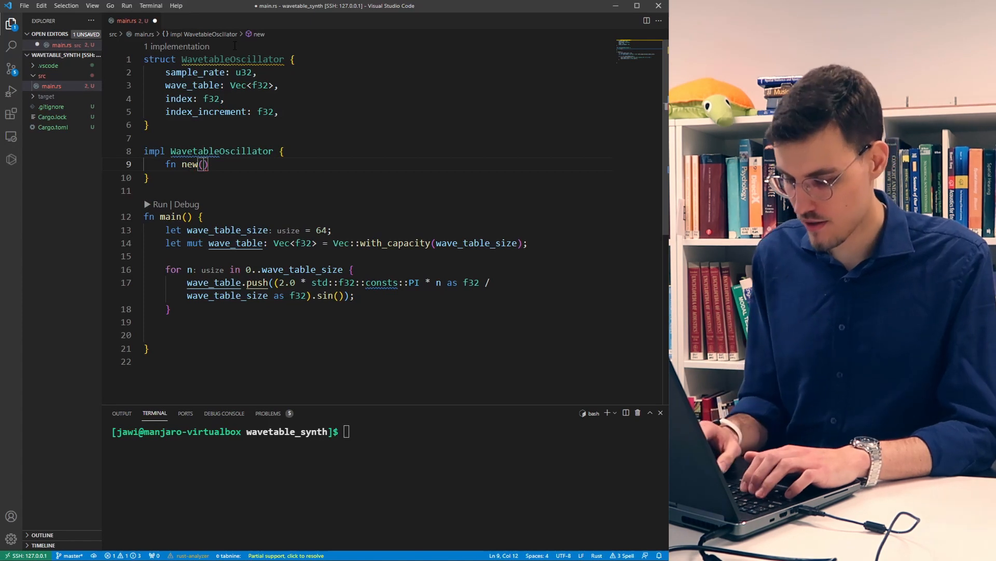
pyautogui.write('sample_rate:')
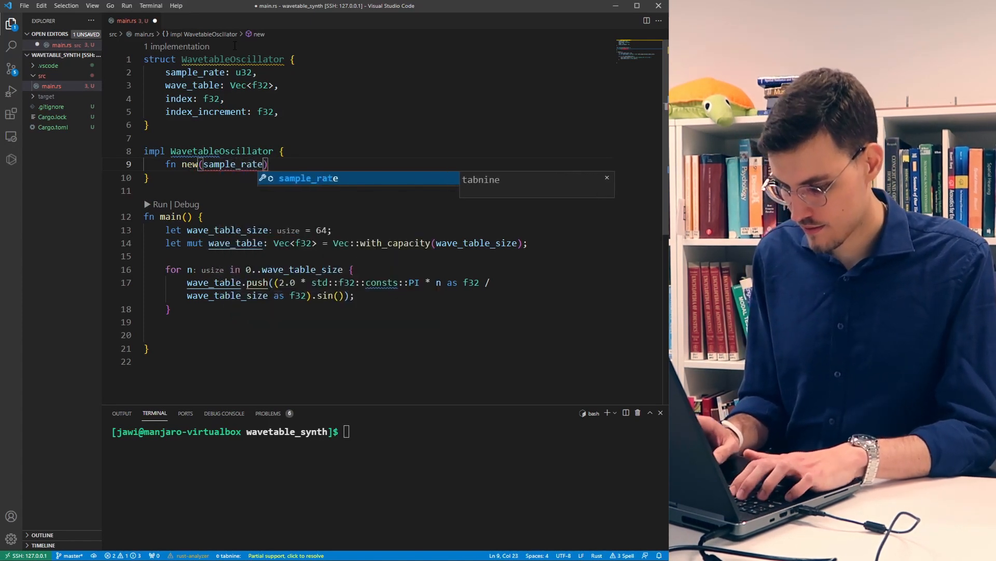
pyautogui.write(' u32')
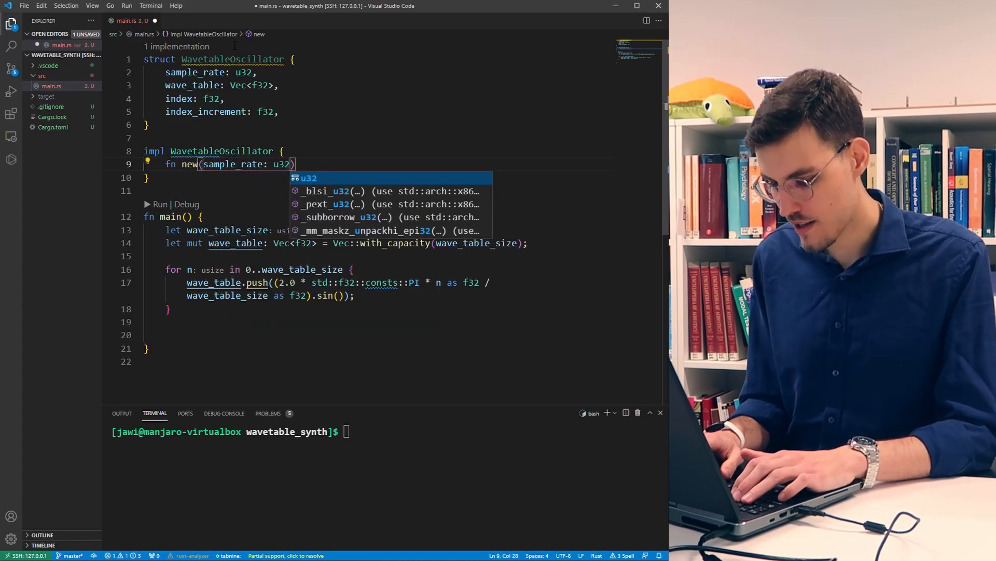
pyautogui.write(', wave_table: Vec')
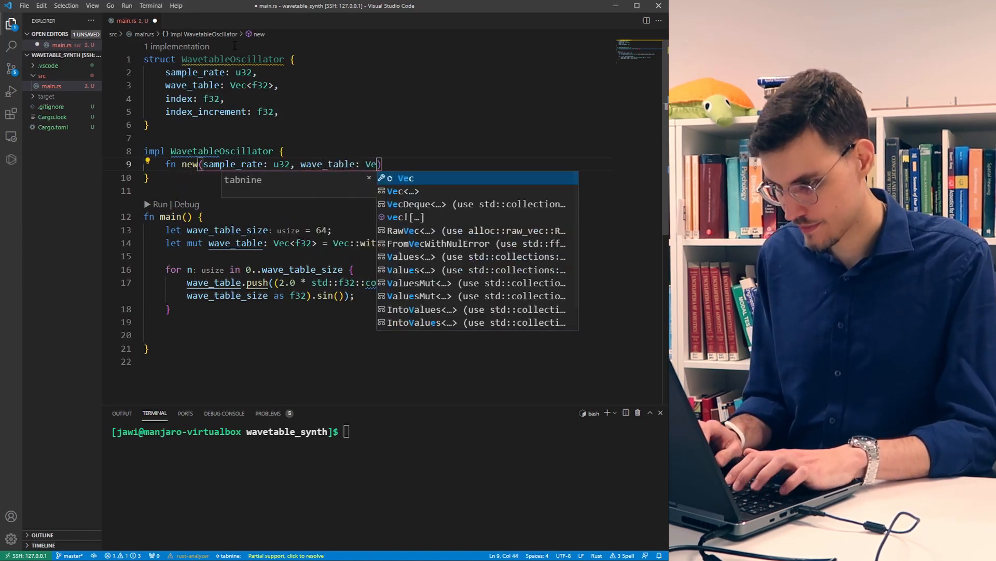
pyautogui.write('<f32>)')
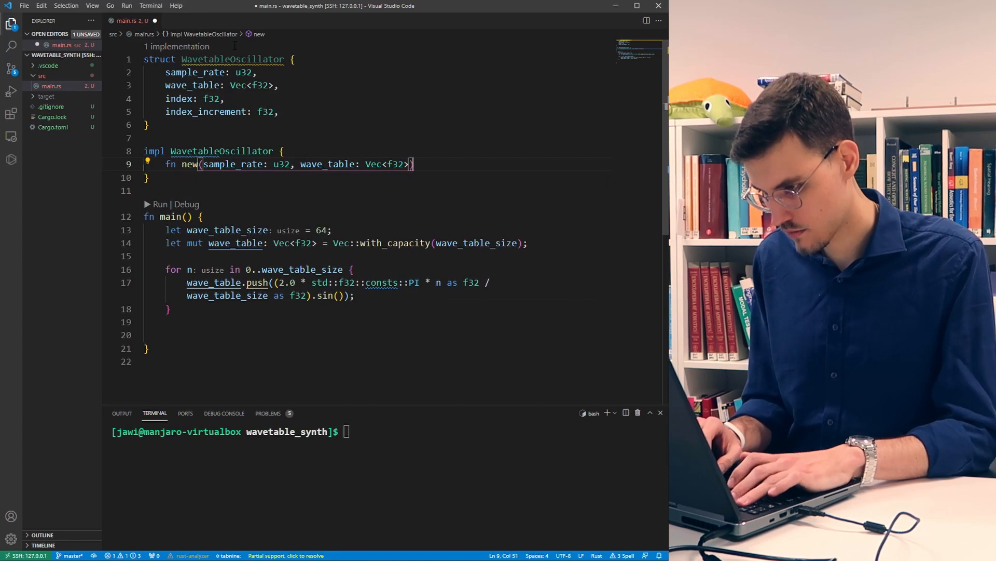
pyautogui.write(' -> Wave')
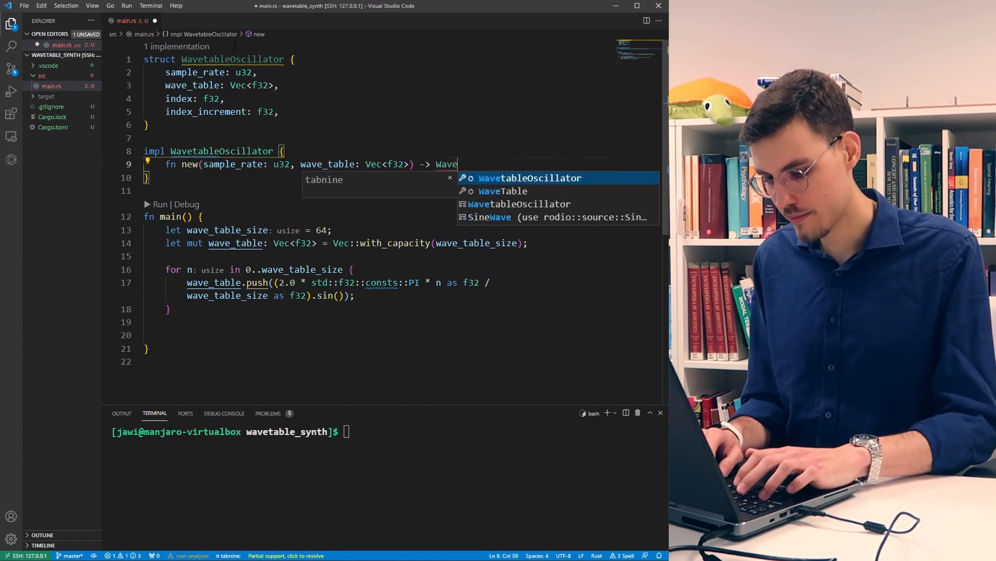
pyautogui.write('tabl')
pyautogui.write('eOscilla')
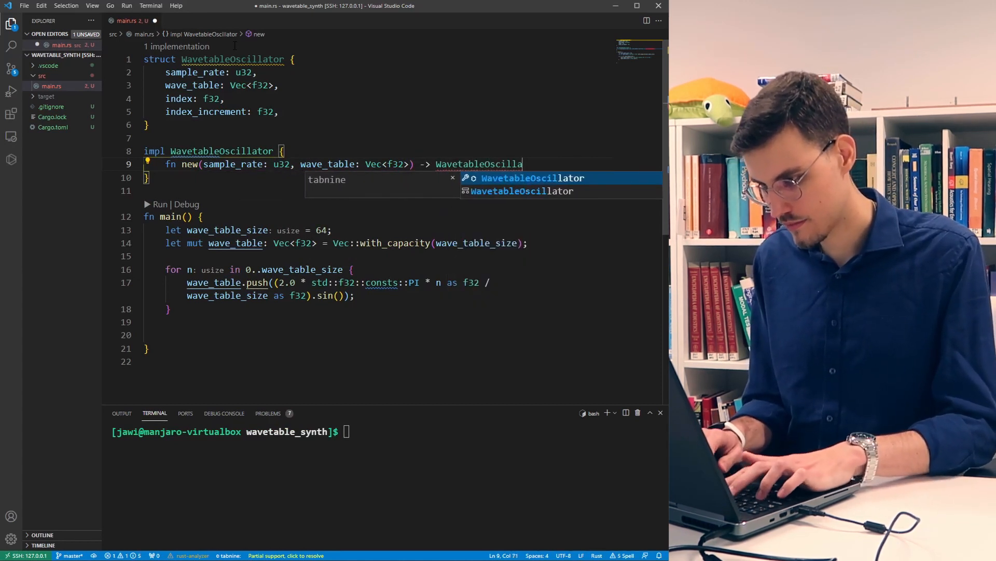
pyautogui.write('tor {')
# - Return a WavetableOscillator struct literal from new with sample_rate and wave_table fields
pyautogui.press('Return')
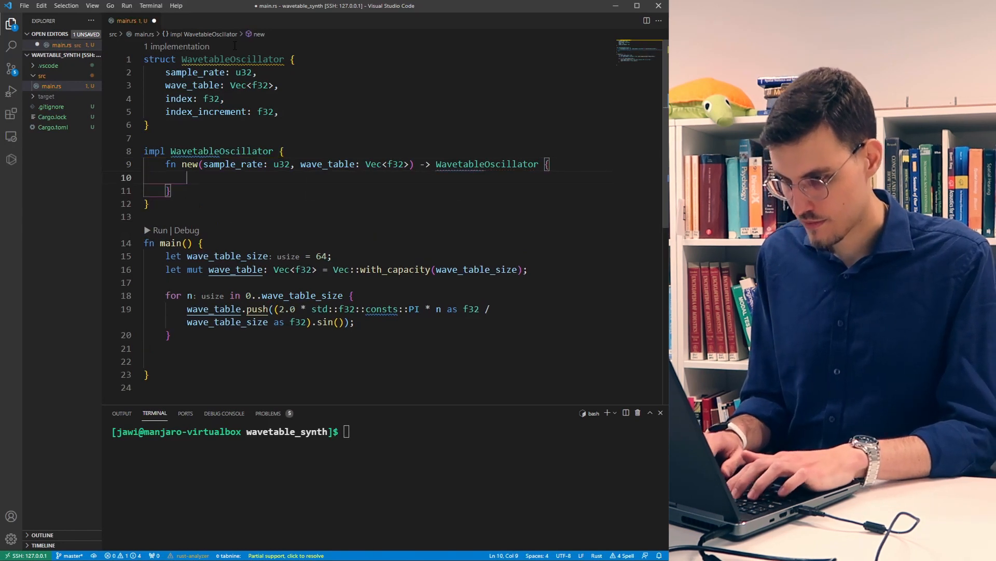
pyautogui.write('return')
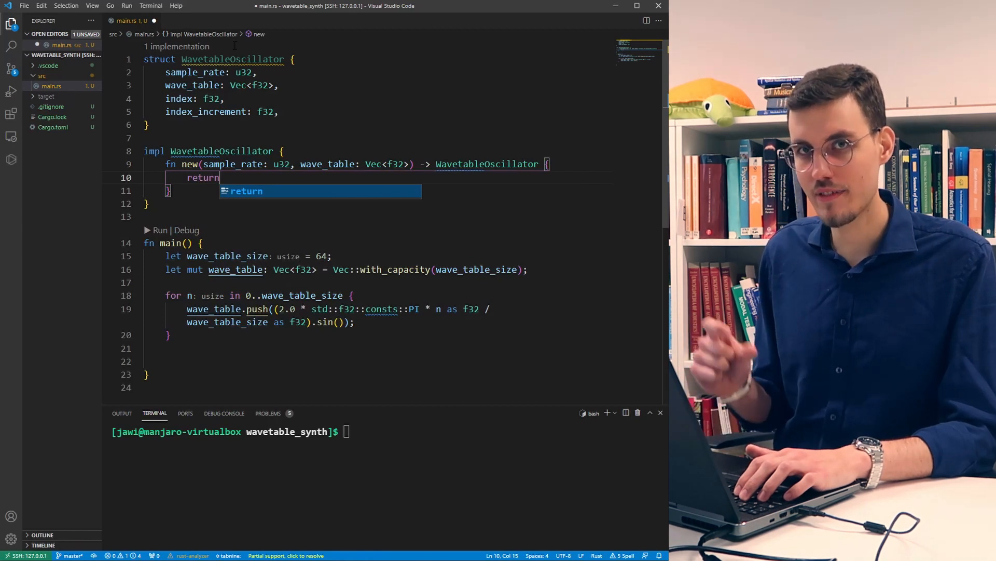
pyautogui.write(' Wav')
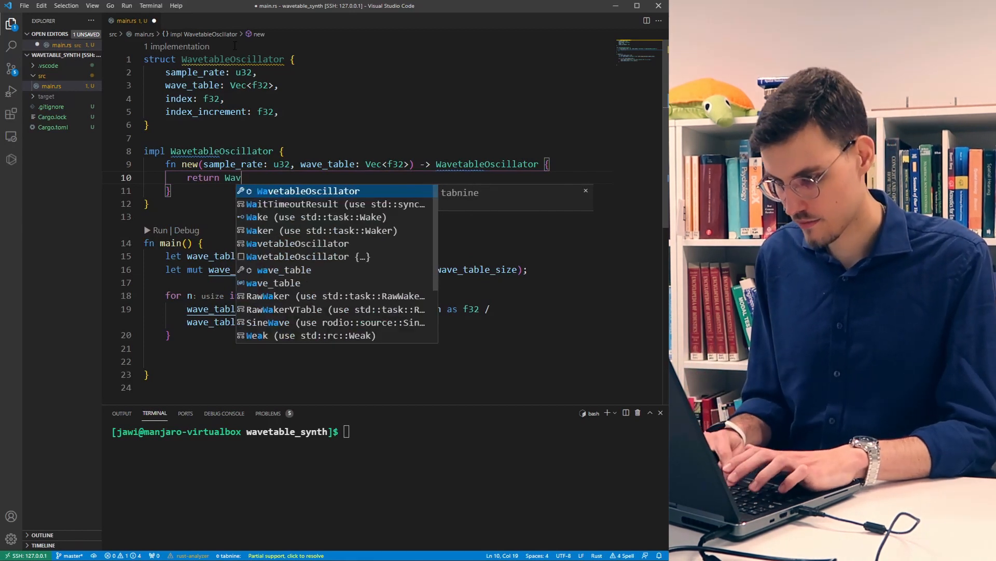
pyautogui.press('Tab')
pyautogui.write('{')
pyautogui.press('Return')
pyautogui.write('sample_rate: sample')
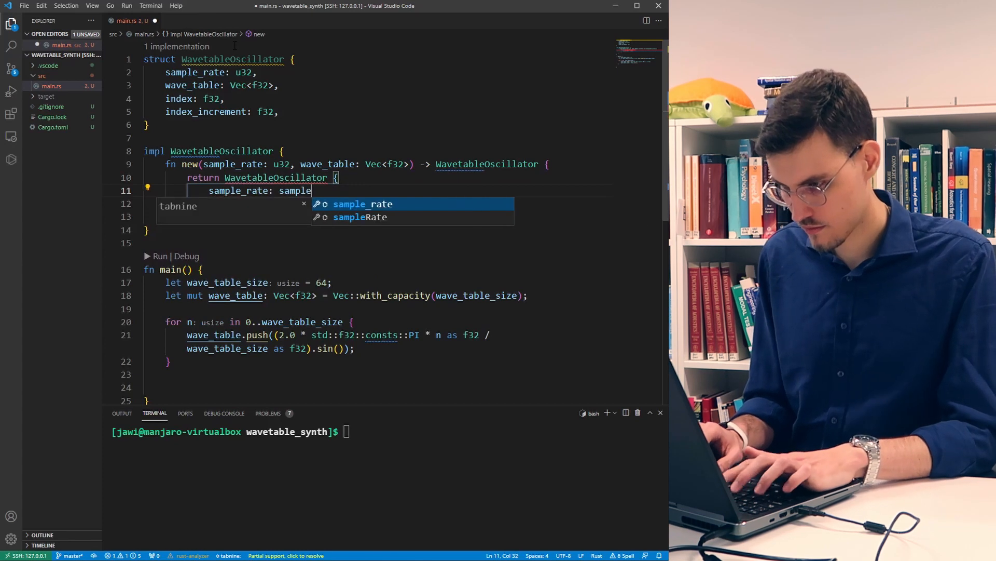
pyautogui.press('Tab')
pyautogui.write(',')
pyautogui.press('Return')
pyautogui.write('wave_table: wave_')
pyautogui.press('Tab')
pyautogui.write(',')
# - Set index and index_increment to 0.0 in the literal, close it and save main.rs
pyautogui.press('Return')
pyautogui.write('index: 0.0,')
pyautogui.press('Return')
pyautogui.write('index')
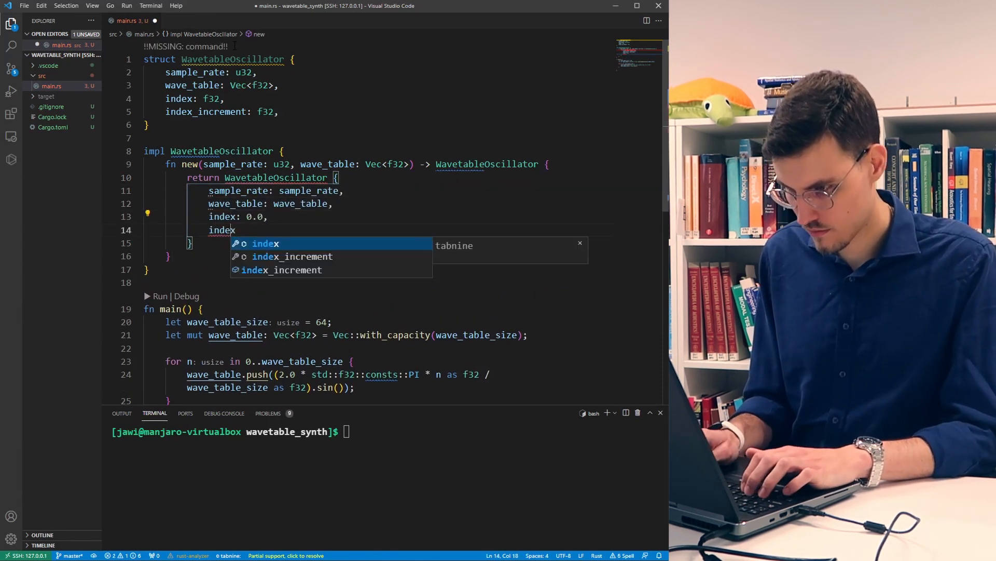
pyautogui.write('_increment: 0.0,')
pyautogui.press('Down')
pyautogui.write(';')
pyautogui.press('Down')
pyautogui.press('Down')
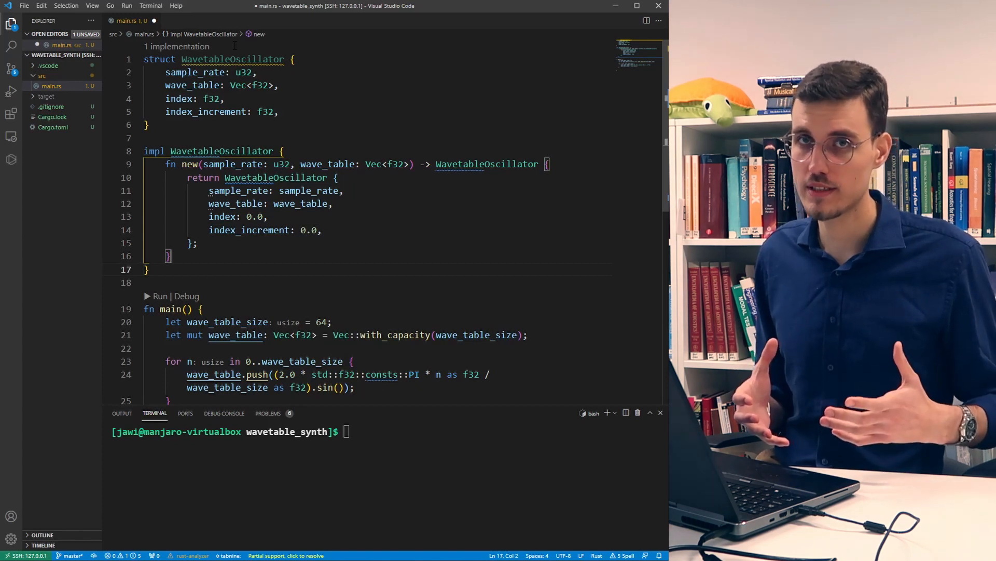
pyautogui.press('Up')
pyautogui.hotkey('ctrl', 's')
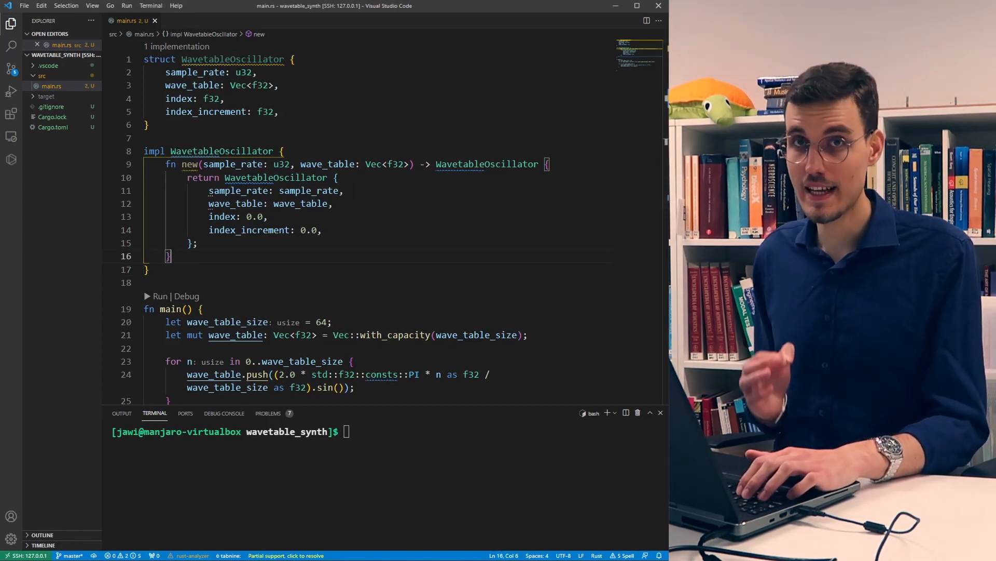
pyautogui.press('Return')
pyautogui.press('Return')
pyautogui.write('fn set_freq')
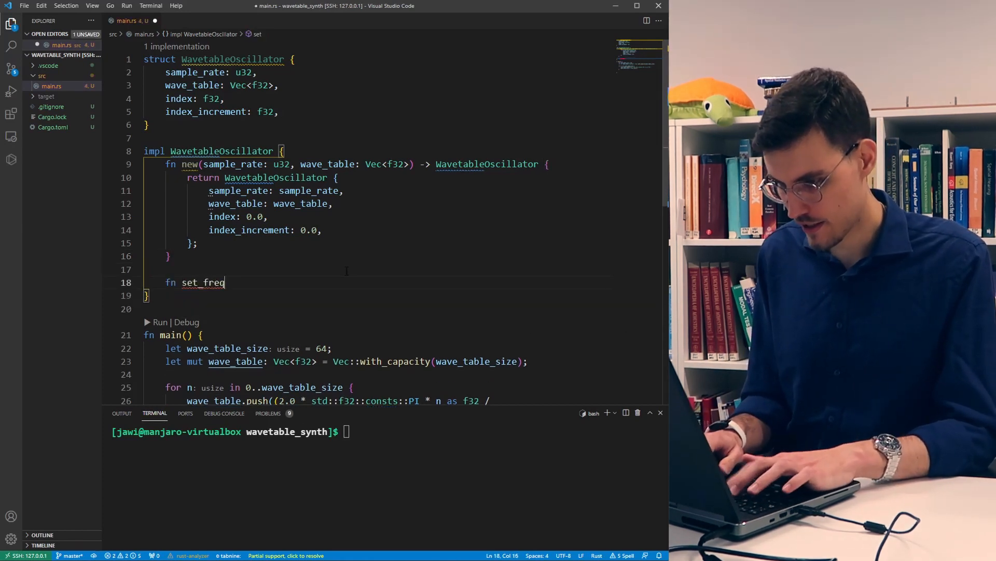
pyautogui.write('uency(')
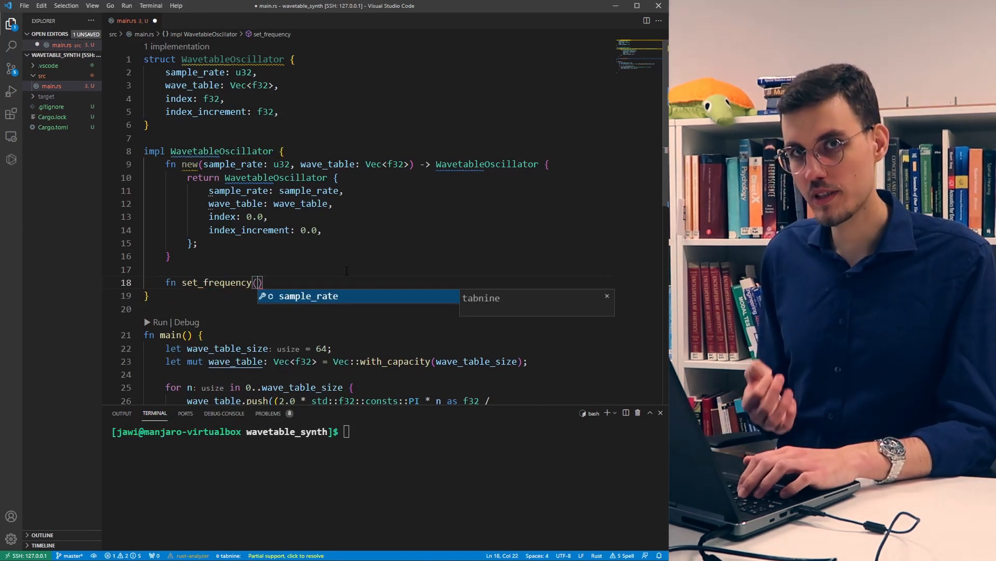
pyautogui.write('&')
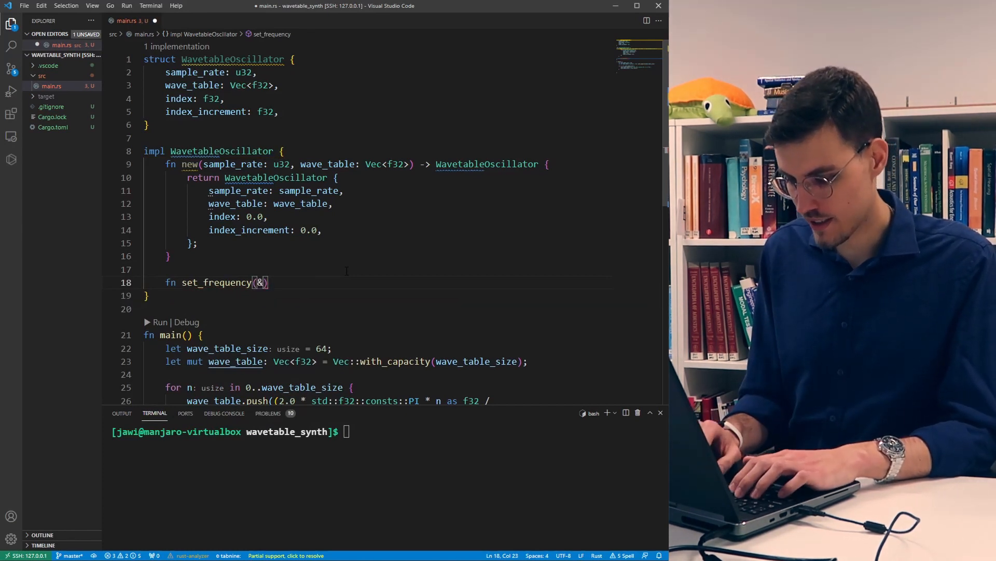
pyautogui.write('mut sel')
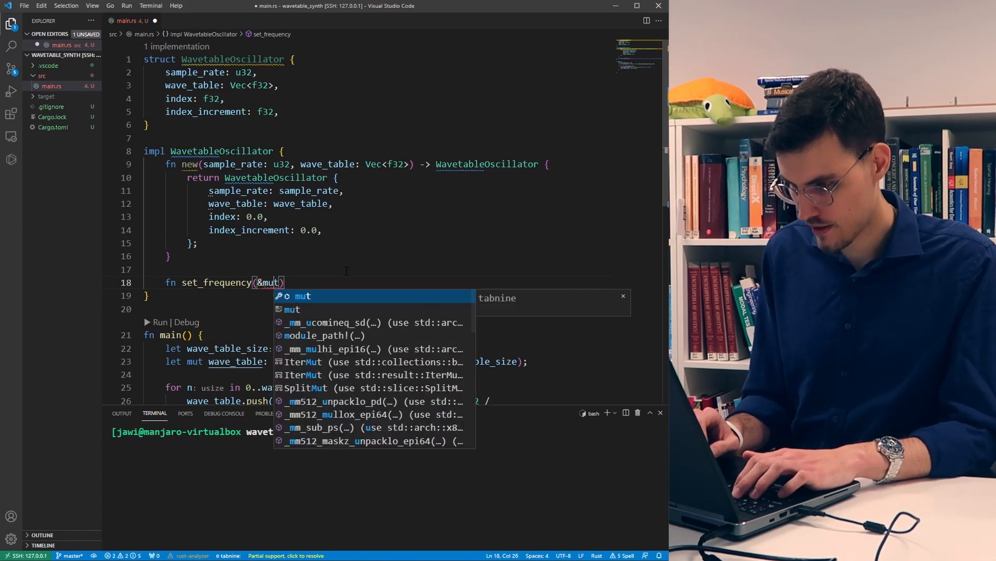
pyautogui.write('f, ')
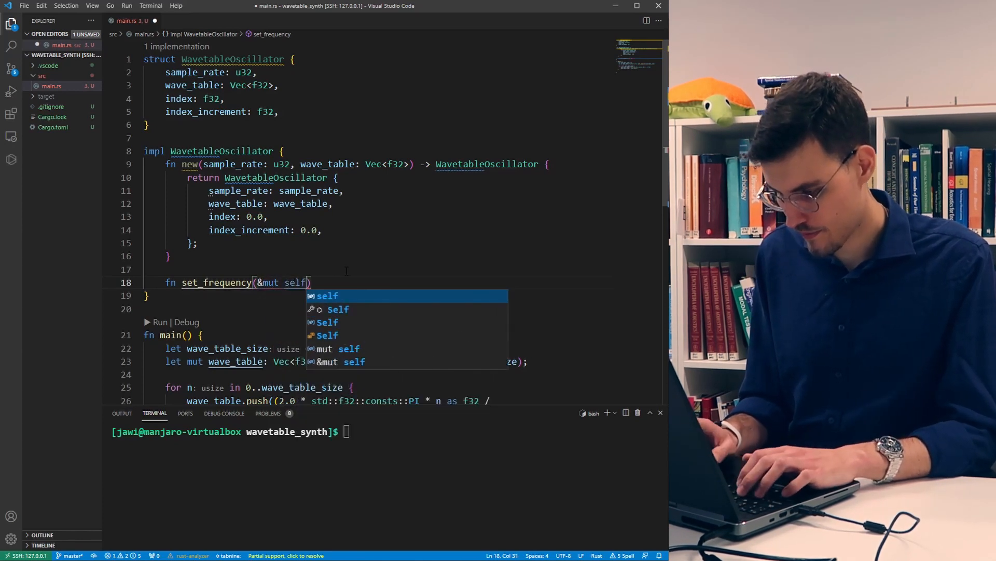
pyautogui.write('frequency')
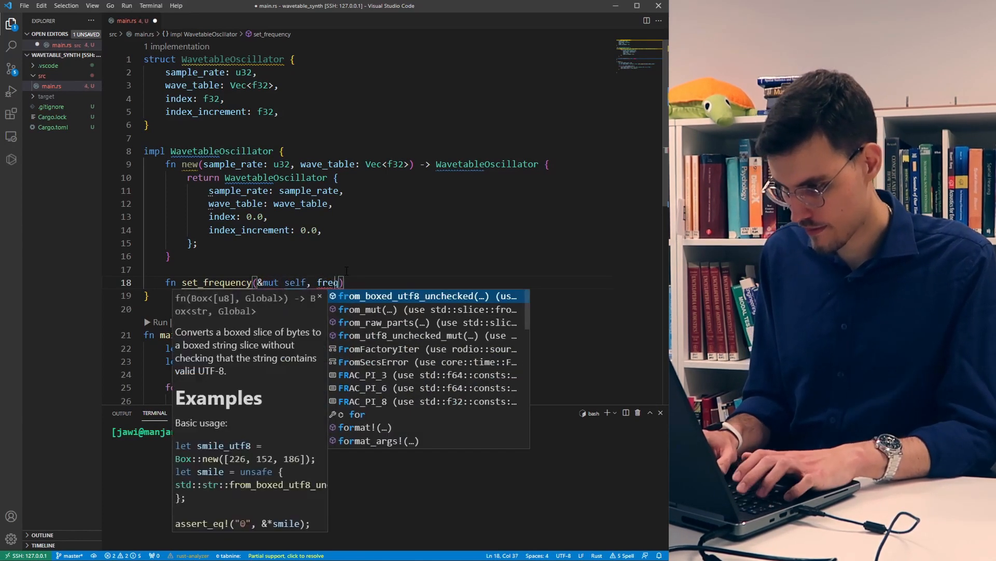
pyautogui.write(': ')
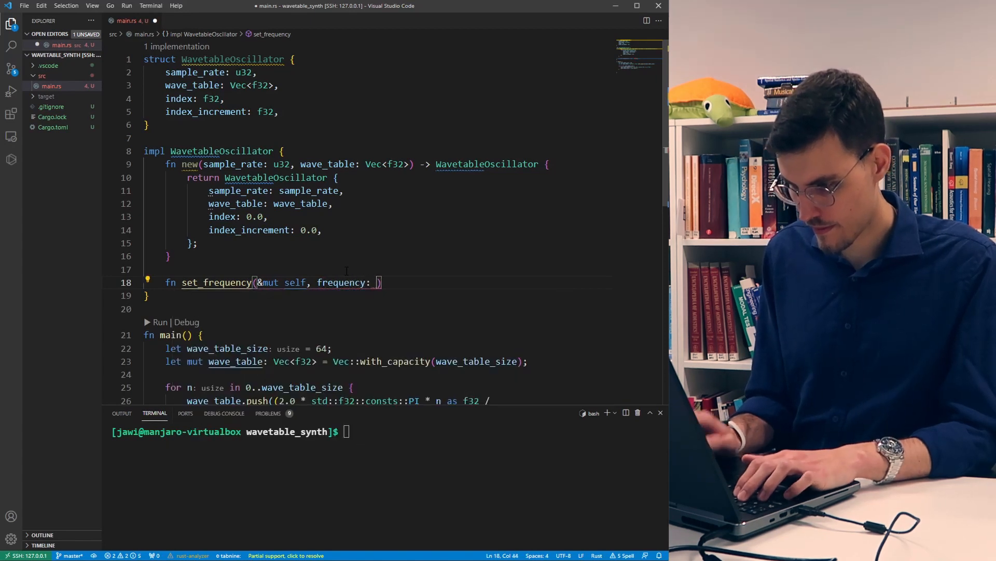
pyautogui.write('f32)')
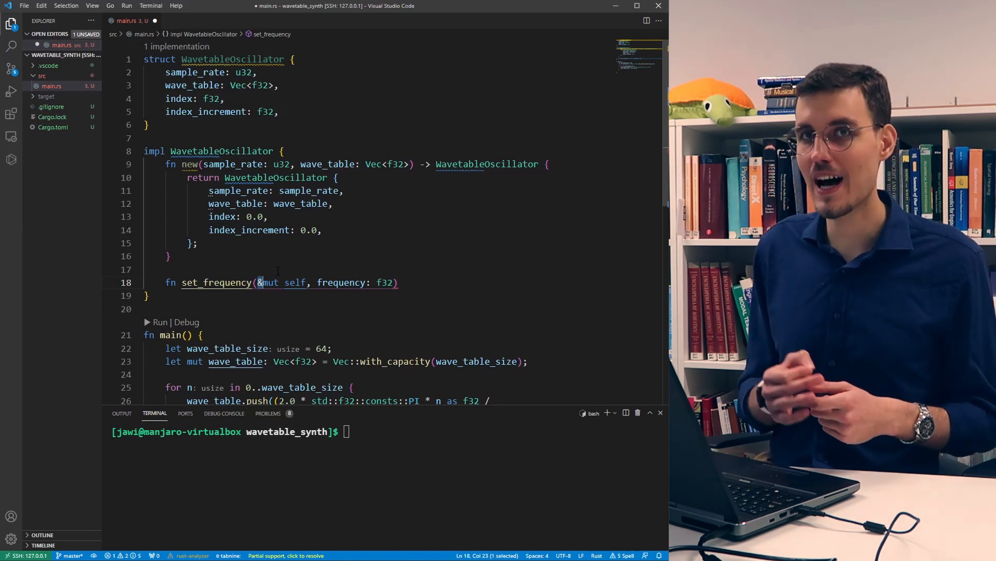
# - Add an empty fn set_frequency(&mut self, frequency: f32) method to the impl block
pyautogui.hotkey('ctrl', 'shift', 'Right')
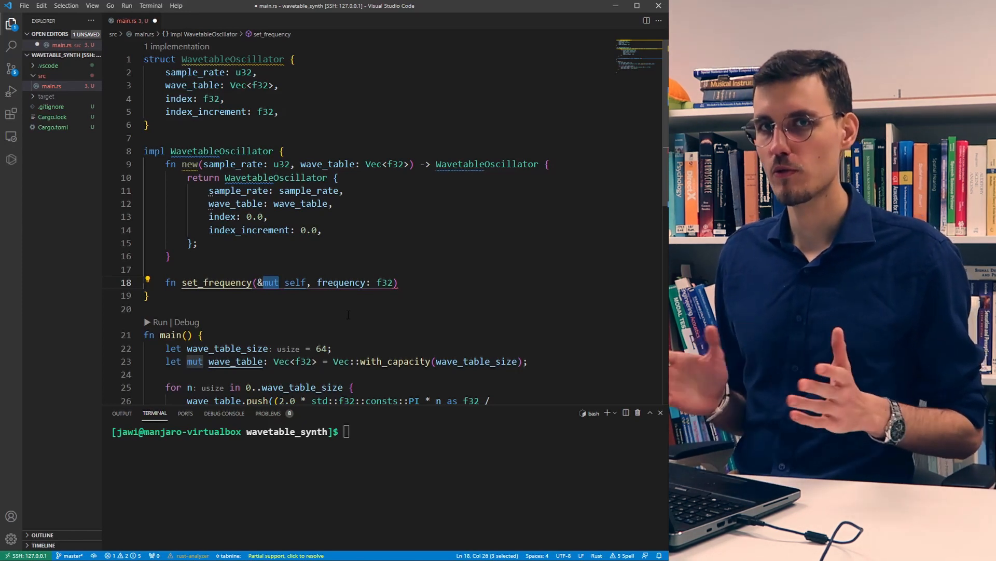
pyautogui.press('End')
pyautogui.write('{')
# - Set self.index_increment = frequency * wave_table.len() as f32 / sample_rate as f32 and save
pyautogui.press('Return')
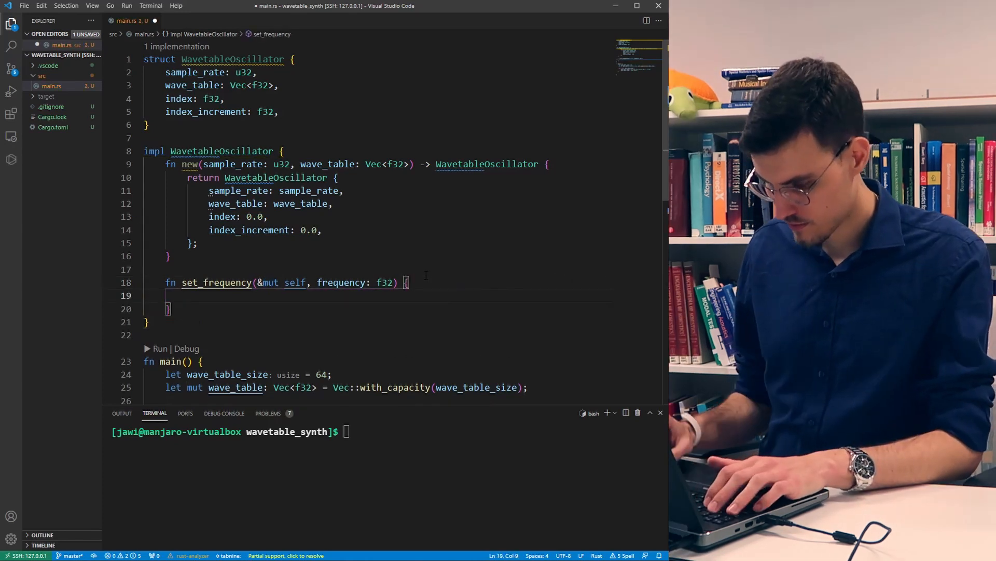
pyautogui.write('index_increment = frequency')
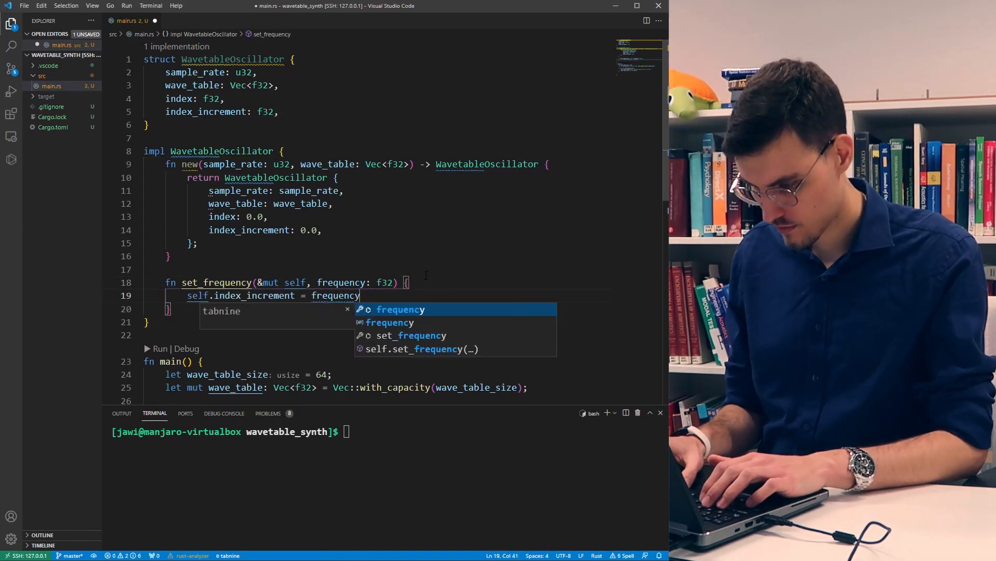
pyautogui.write(' * self.wave_table.len() as f')
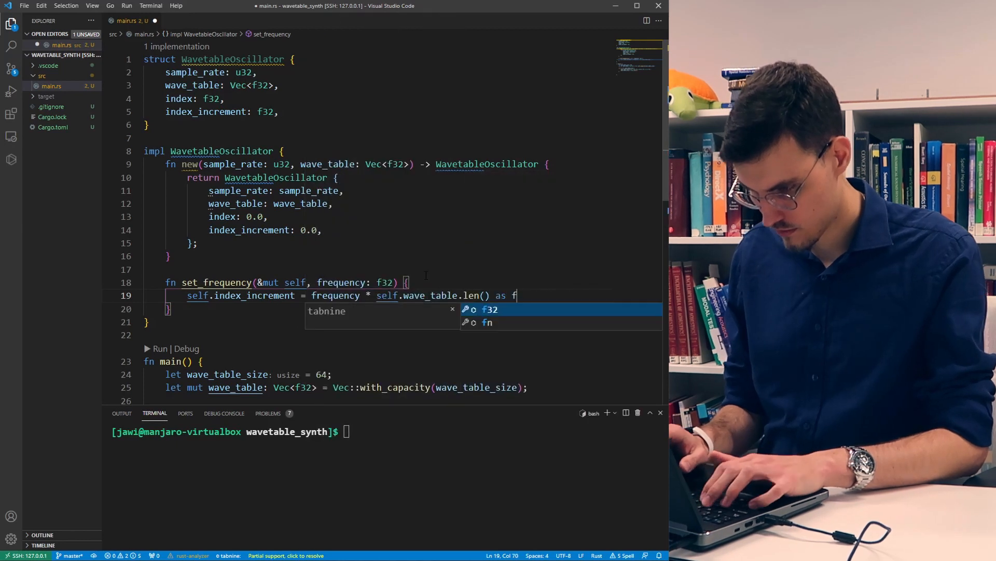
pyautogui.write('32 / self.sample_rate as f')
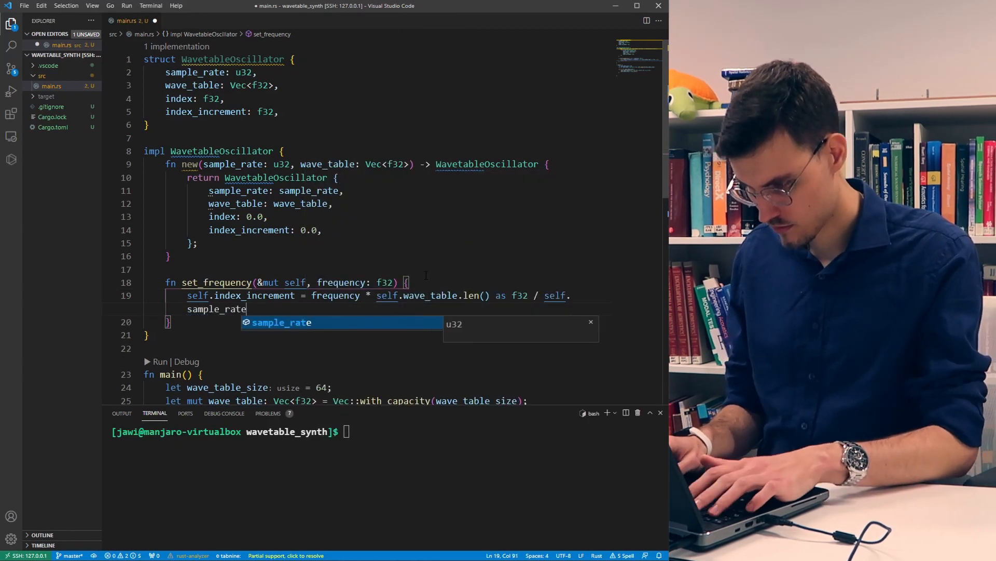
pyautogui.write('32;')
pyautogui.press('Down')
pyautogui.press('End')
pyautogui.press('Return')
pyautogui.press('Return')
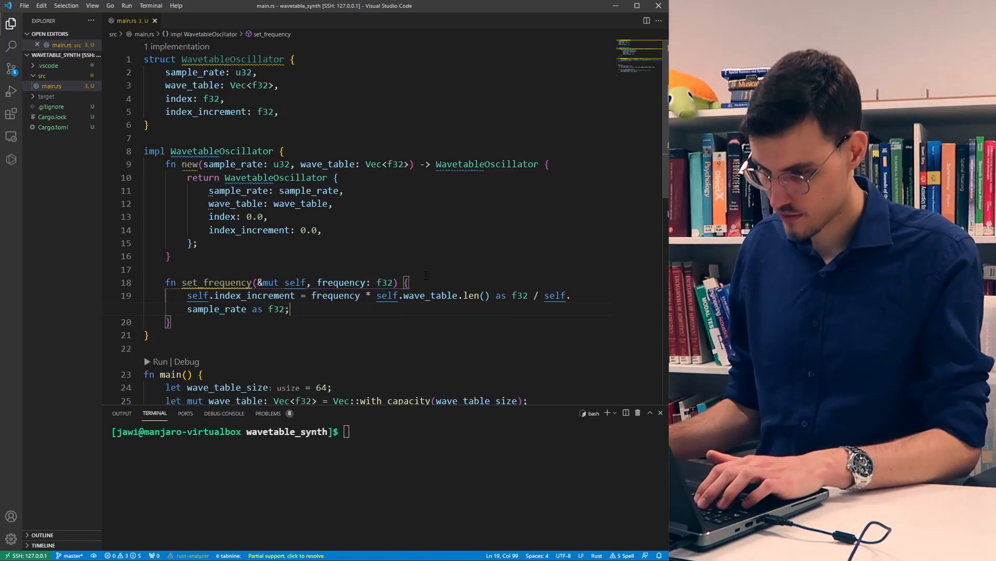
pyautogui.write('fn get_sample(&mut self) -> f32 {         ')
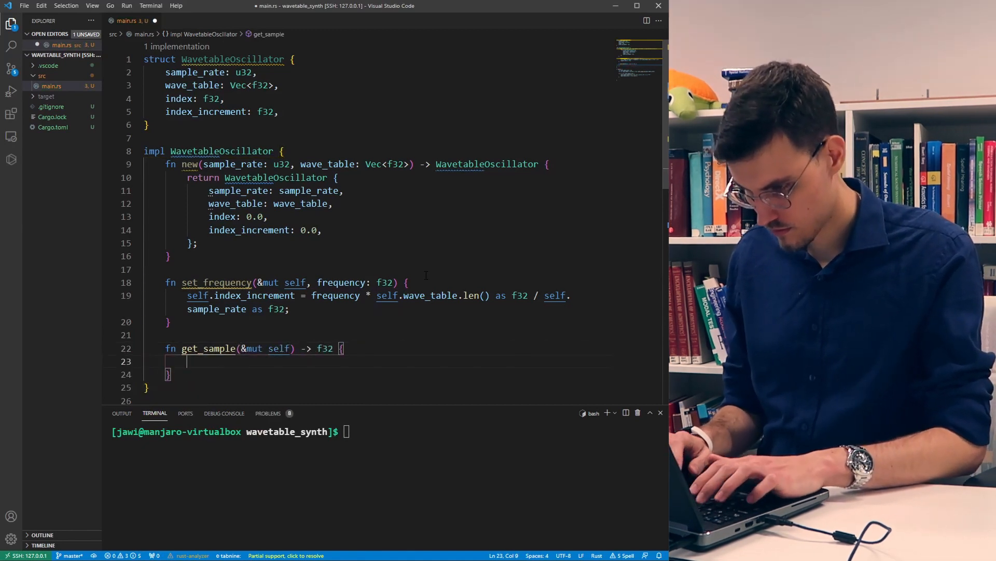
pyautogui.write('let sample = self.lerp();')
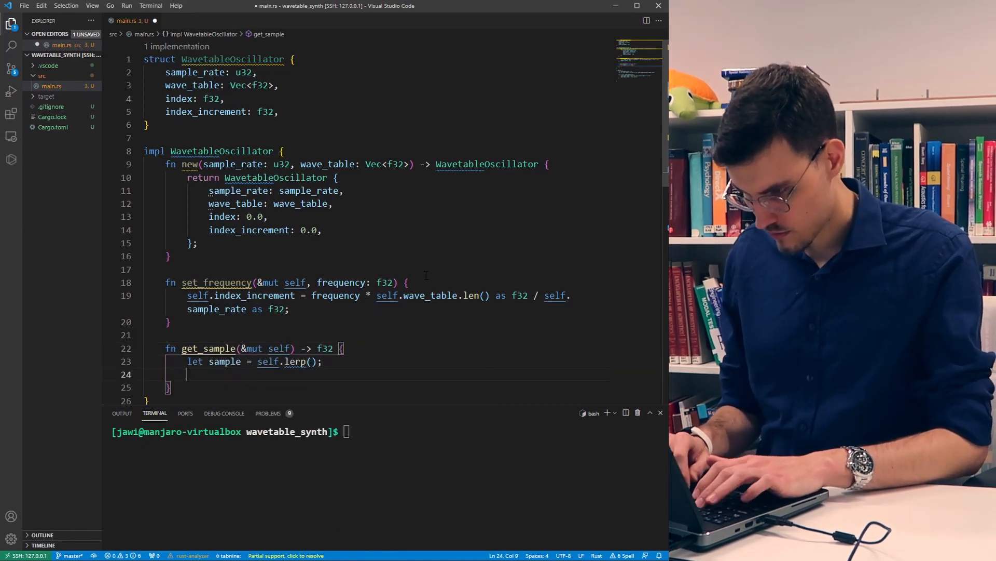
pyautogui.write('         self.index += self.index_increment;')
# - Advance index by index_increment, wrap it with %= wave_table.len() as f32, and return sample
pyautogui.press('Return')
pyautogui.write('self.index %=')
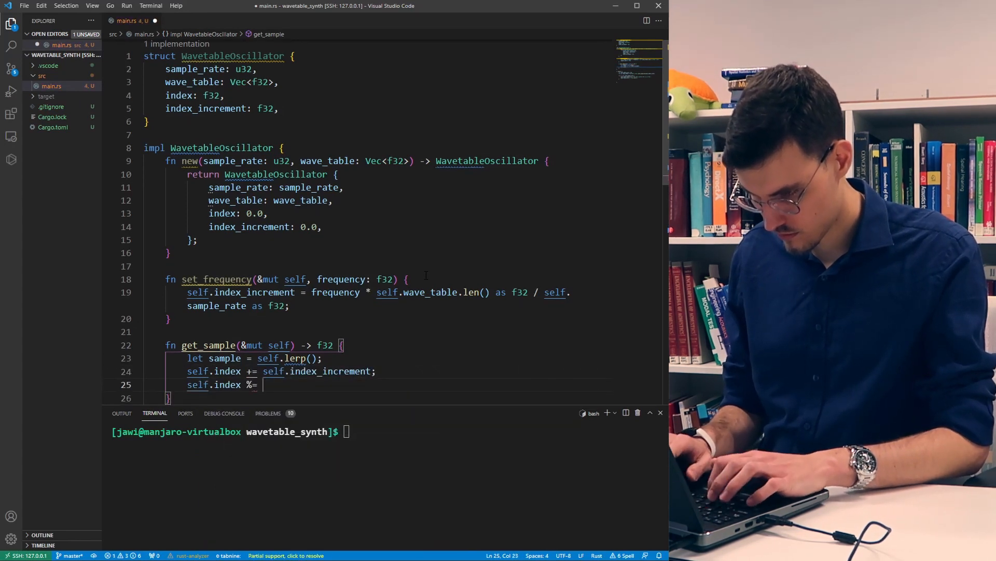
pyautogui.write(' self.wave_table.len() as f32;')
pyautogui.press('Return')
pyautogui.write('return sample;')
# - Begin fn lerp(&self) -> f32 computing truncated_index, next_index and both interpolation weights
pyautogui.press('Down')
pyautogui.press('Return')
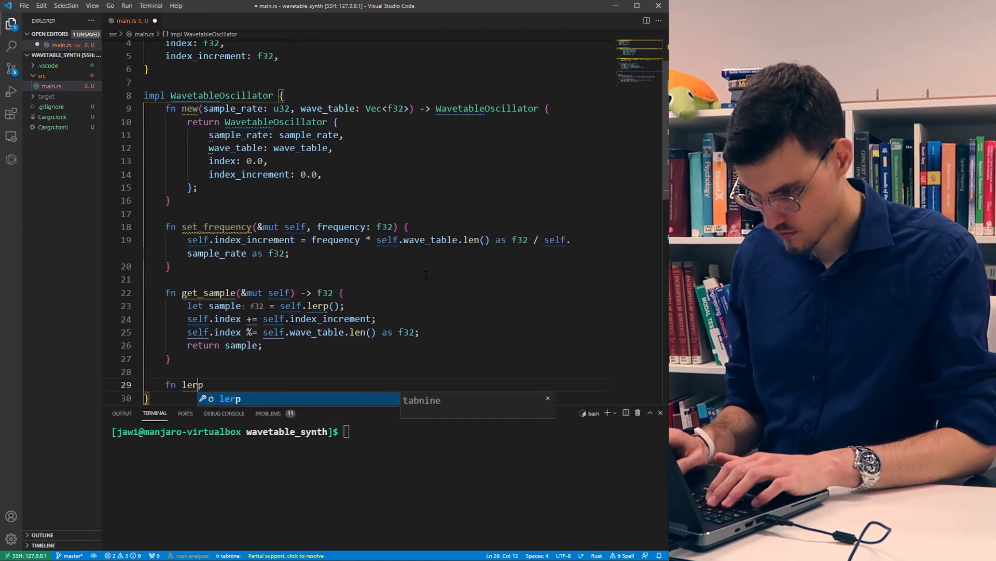
pyautogui.write('&self) -> f32')
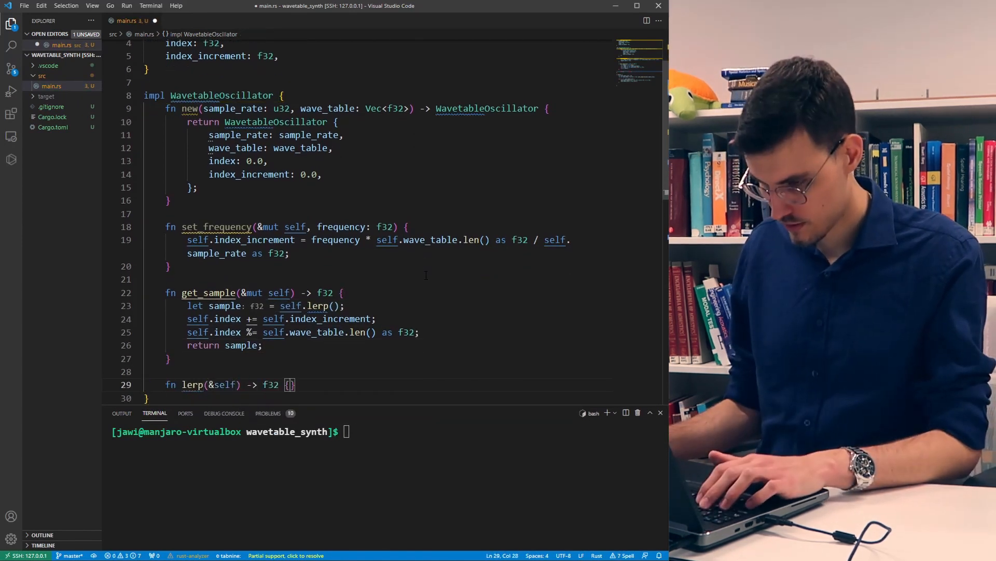
pyautogui.write(' {')
pyautogui.press('Return')
pyautogui.write('let truncated_index =')
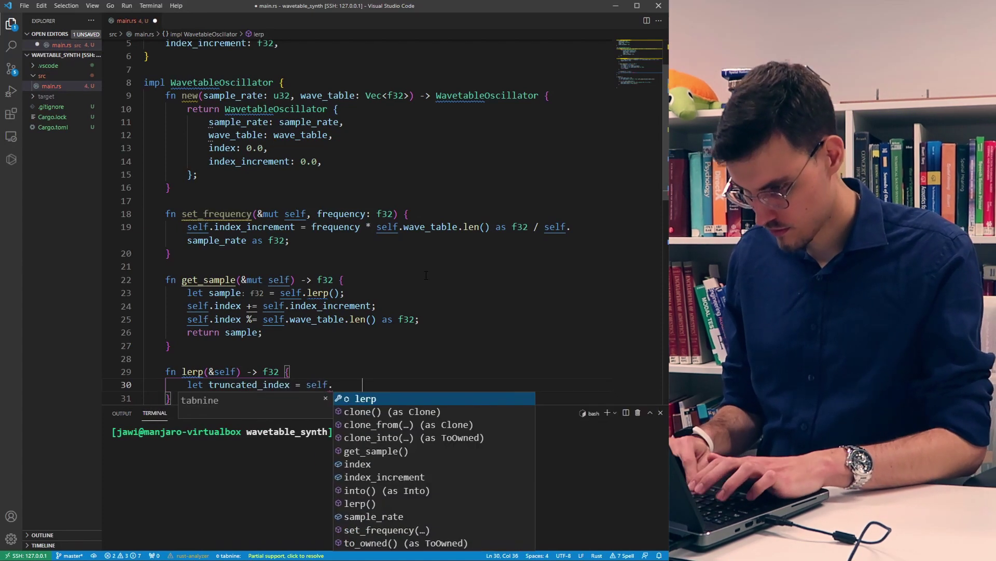
pyautogui.write('self.index as usize;')
pyautogui.press('Return')
pyautogui.write('let next_index = (truncated_index + 1) % ')
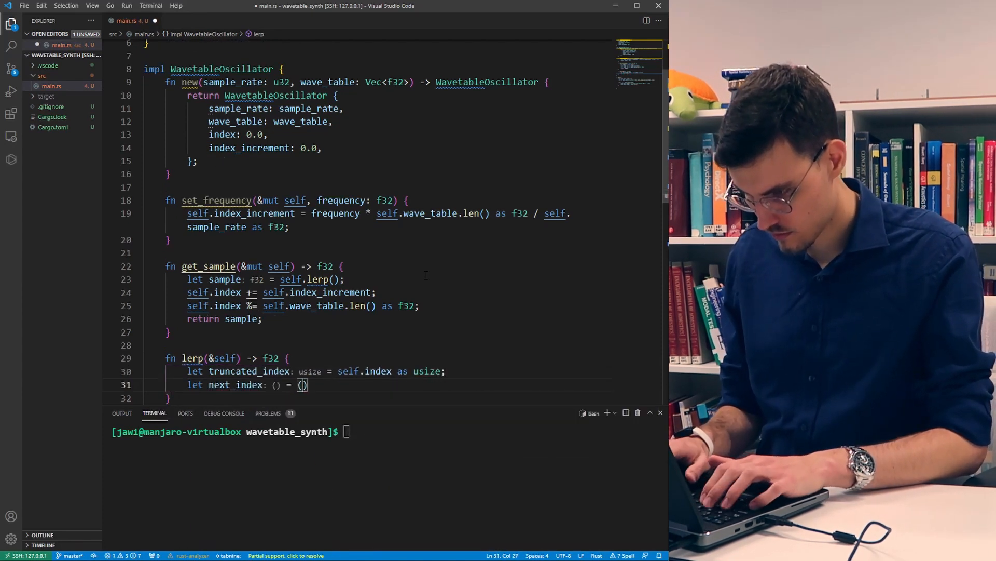
pyautogui.write('self.')
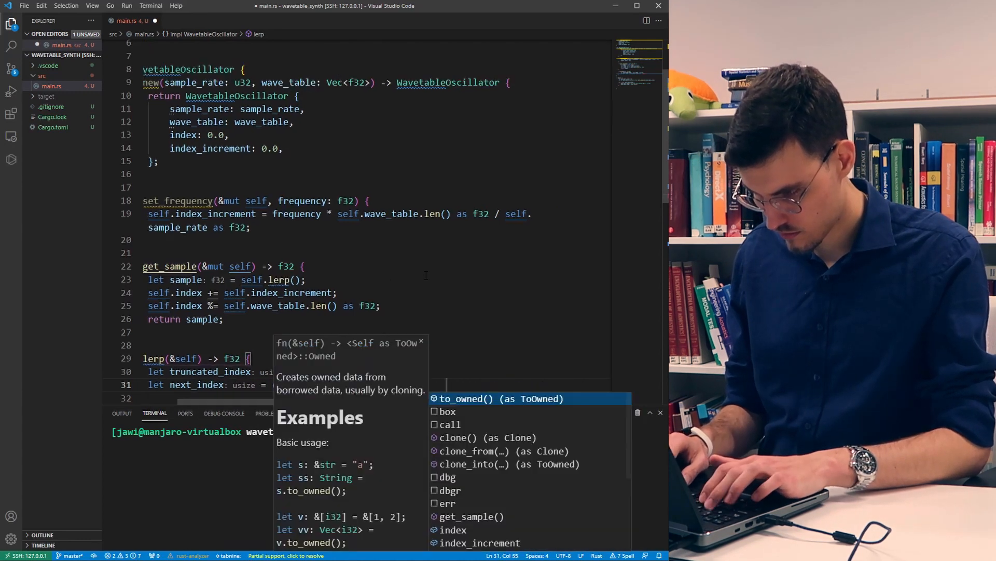
pyautogui.write('wave_table.len();')
pyautogui.press('Return')
pyautogui.press('Return')
pyautogui.write('let ')
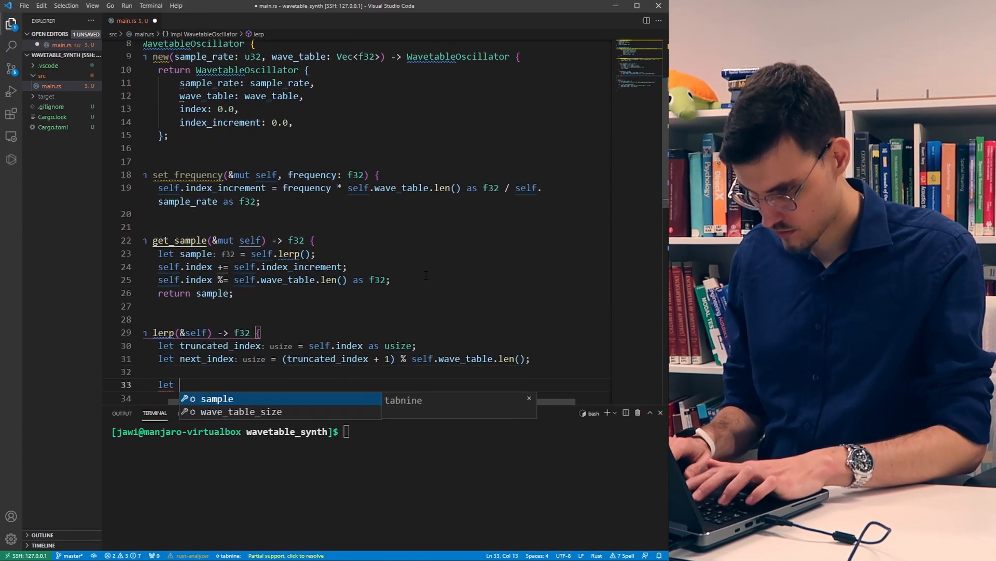
pyautogui.write('next_index_weight =')
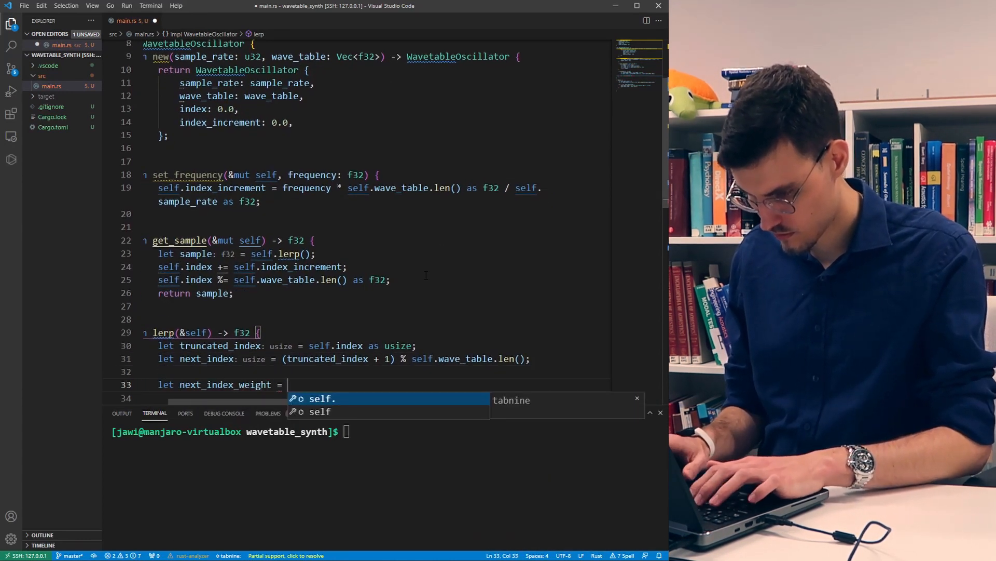
pyautogui.write(' self.index - self.truncated_index')
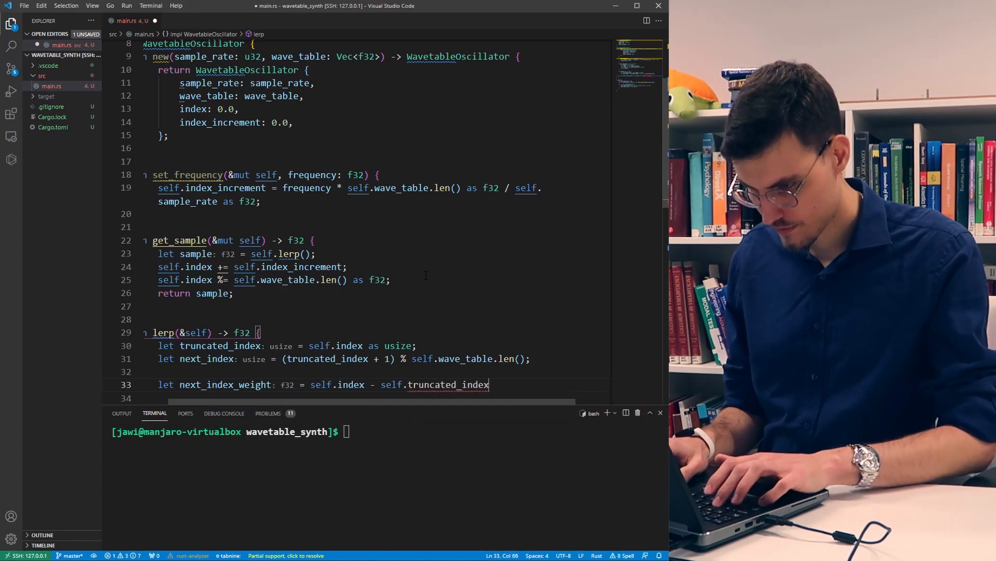
pyautogui.write(' as f32;')
pyautogui.press('Return')
pyautogui.write('truncated_index_weight = 1.0 -')
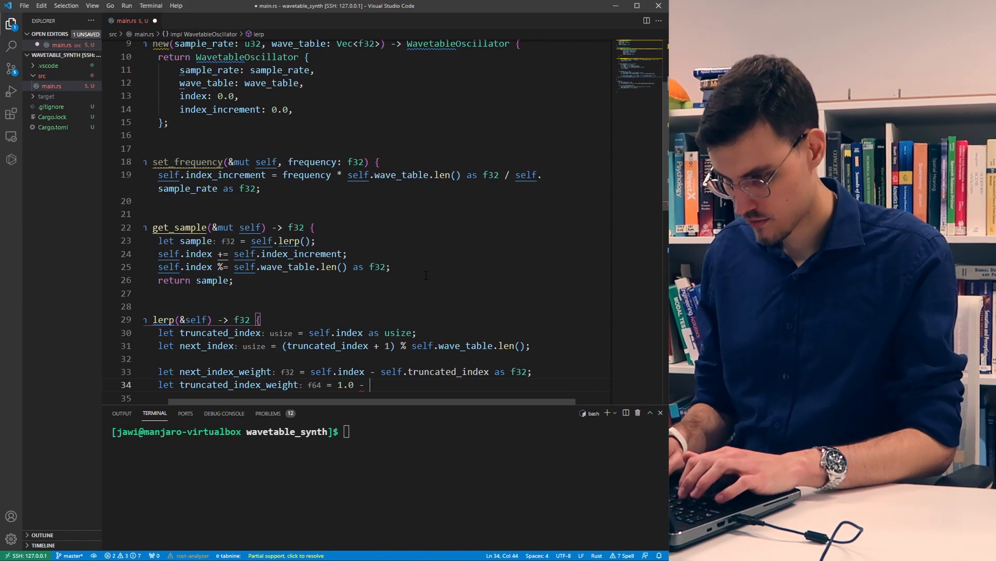
pyautogui.write('xt_index_weight;')
# - Return the weighted sum of the two neighbouring samples, save to auto-format, and remove the stray 'self.'
pyautogui.press('Return')
pyautogui.press('Return')
pyautogui.write('runcate')
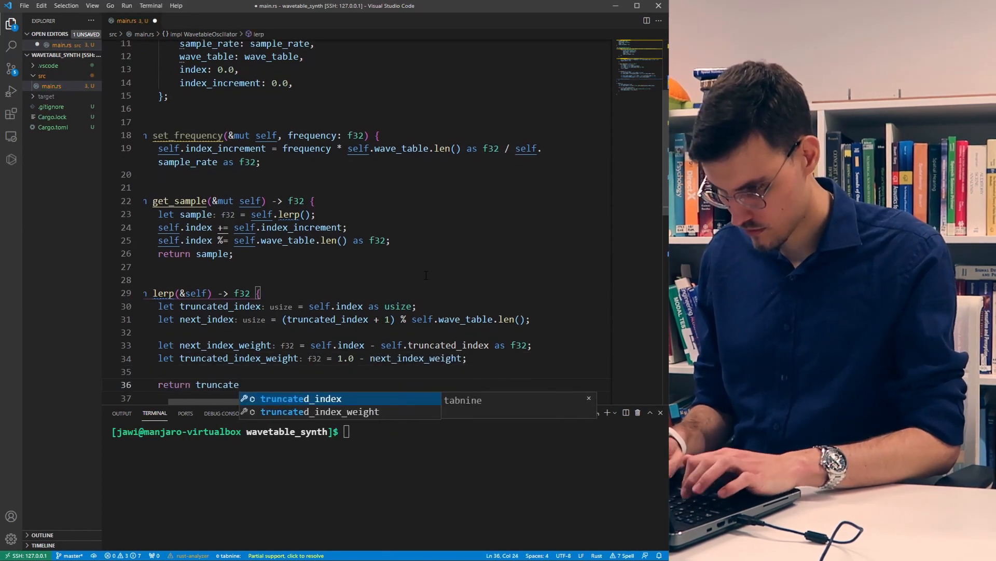
pyautogui.write('d_index_weight * self.wave_tab')
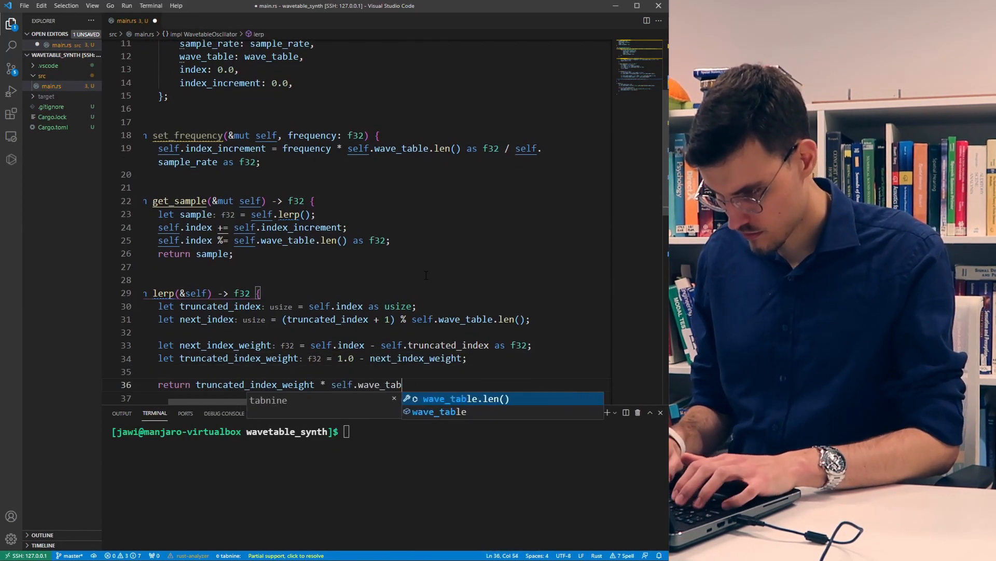
pyautogui.write('le[truncated_index] +')
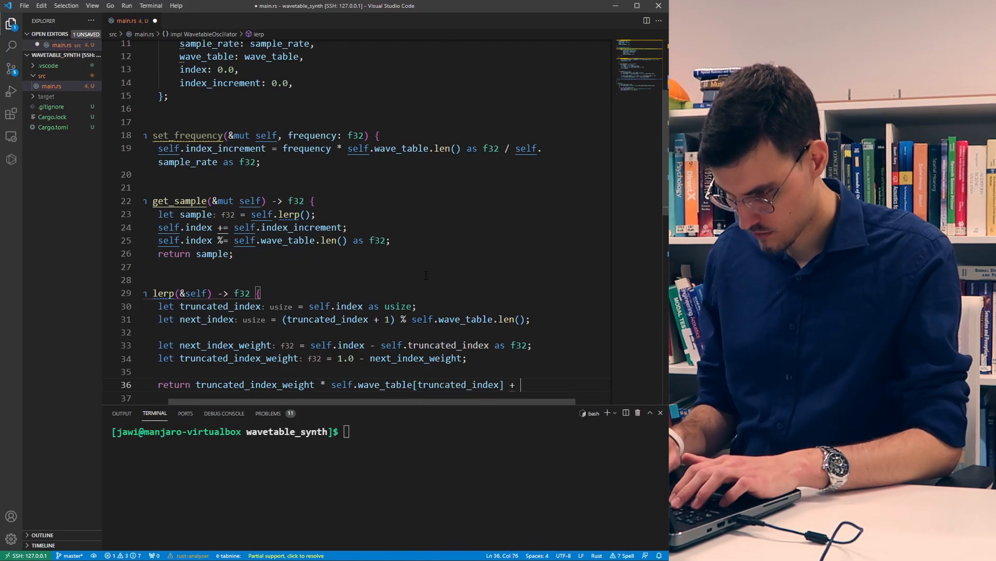
pyautogui.press('Return')
pyautogui.write('ext_index')
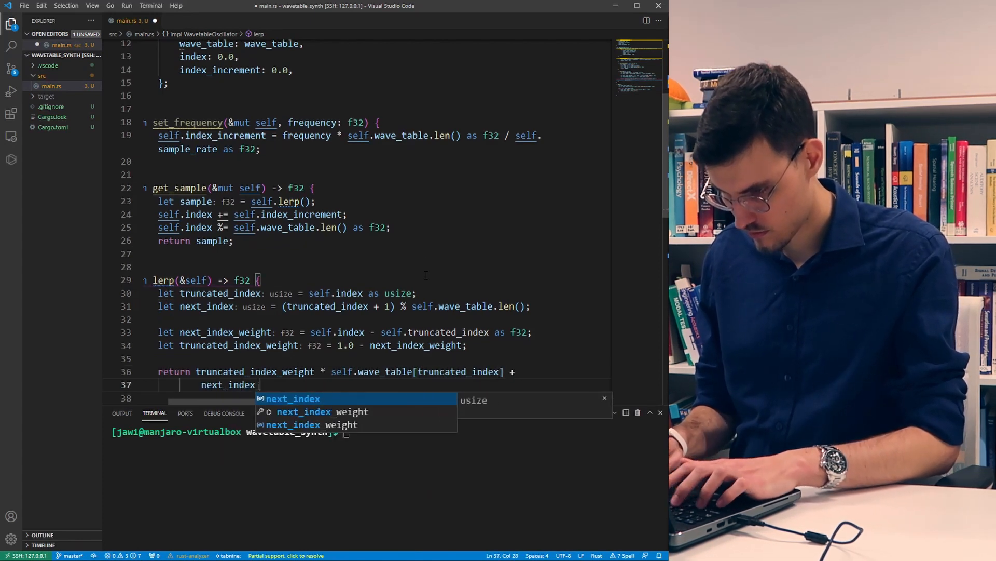
pyautogui.write('_weight * self.wave_table')
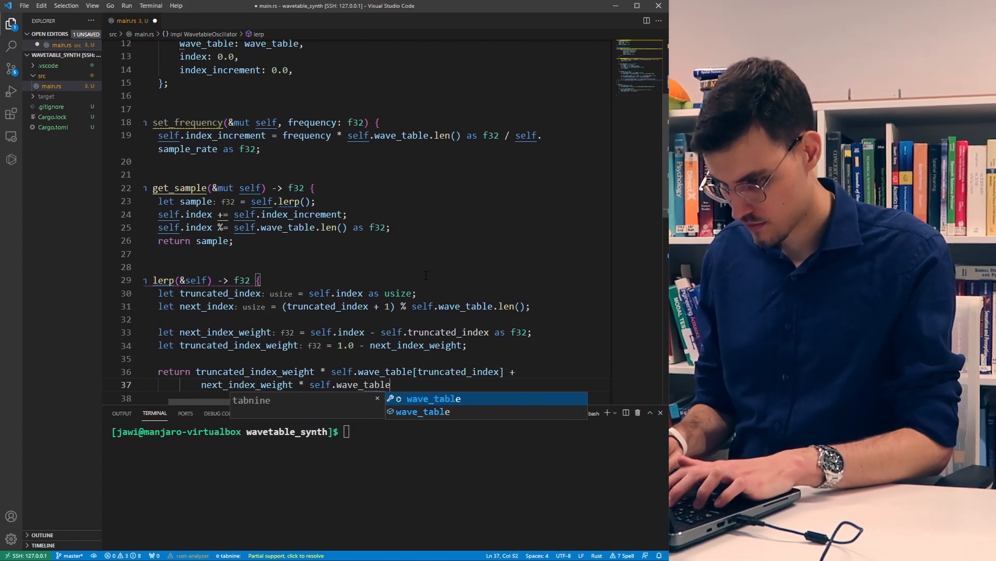
pyautogui.write('[next_index];')
pyautogui.hotkey('ctrl', 's')
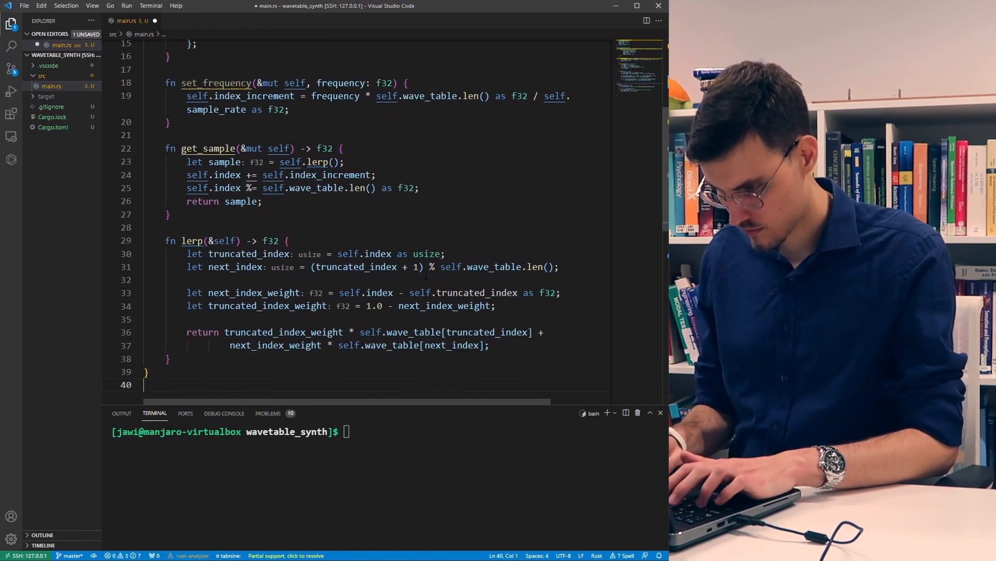
pyautogui.hotkey('ctrl', 's')
pyautogui.hotkey('ctrl', 'z')
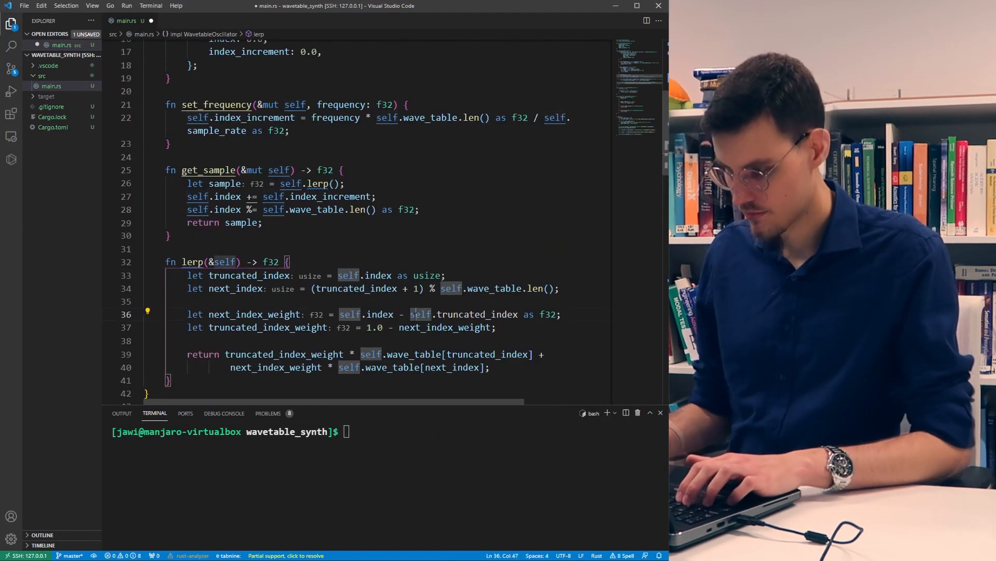
pyautogui.press('BackSpace')
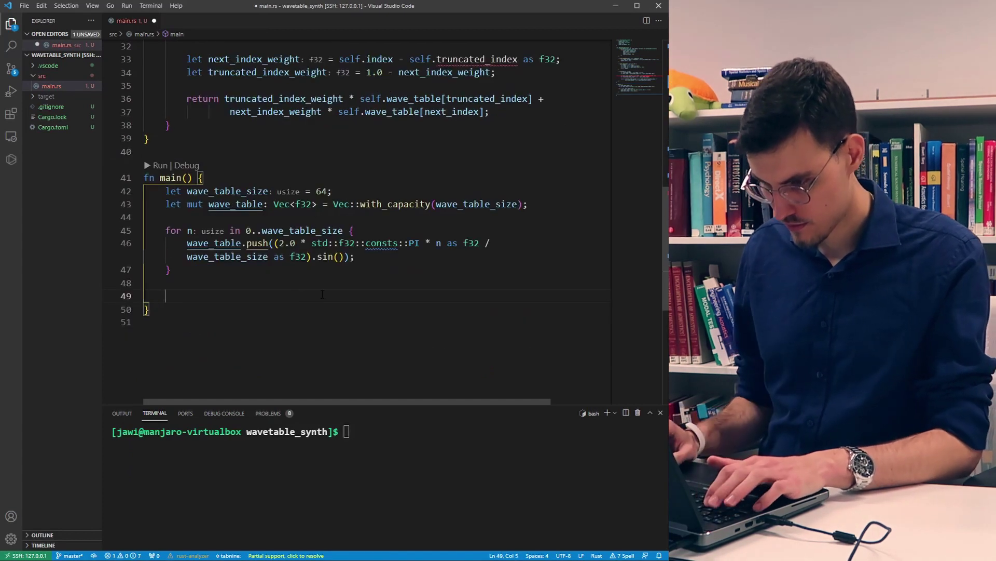
pyautogui.write('let mu')
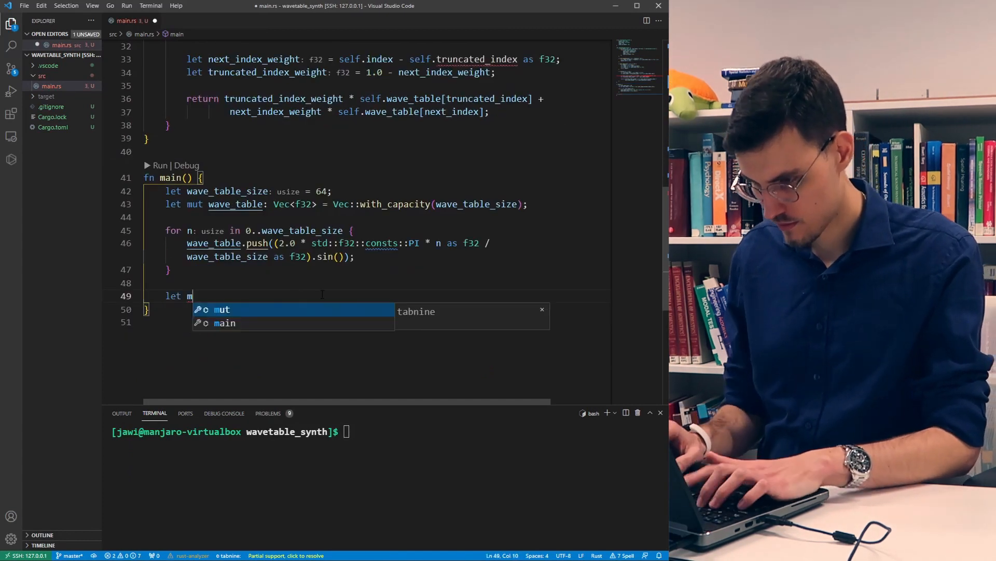
pyautogui.write('t oscillator = Wa')
# - Write let mut oscillator = WavetableOscillator::new(44100, wave_table) and oscillator.set_frequency(440.0)
pyautogui.press('Tab')
pyautogui.write('::new(44100, wave')
pyautogui.press('Tab')
pyautogui.press('End')
pyautogui.write(';')
pyautogui.press('Return')
pyautogui.write('osc')
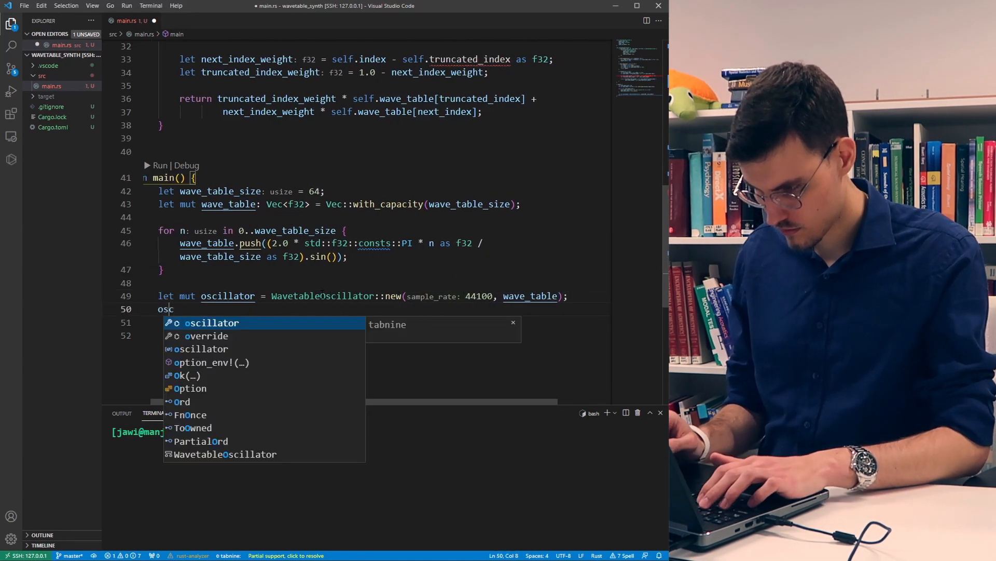
pyautogui.write('illator.set_frequ')
pyautogui.press('Tab')
pyautogui.write('(440.0')
pyautogui.press('End')
pyautogui.write(';')
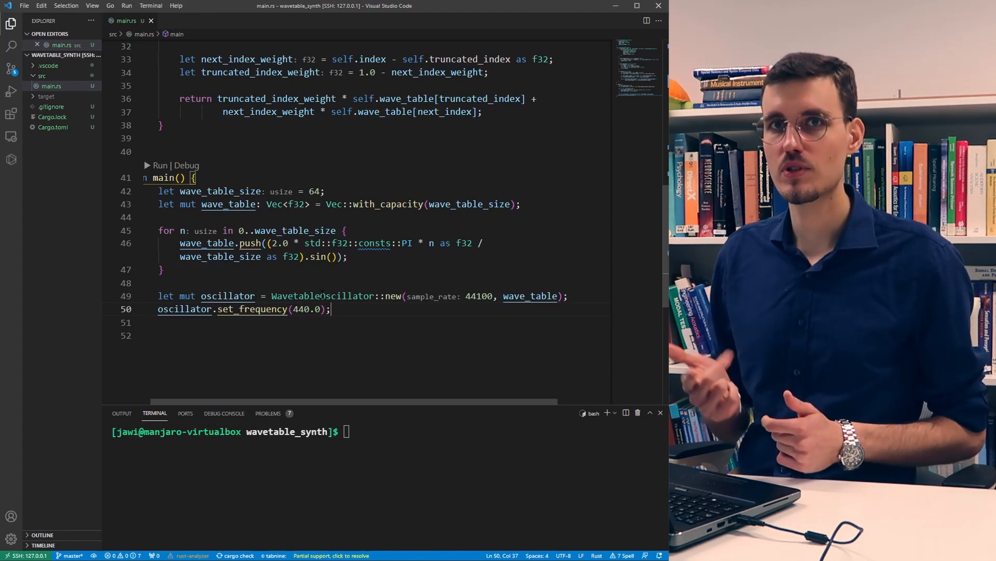
# - Add use std::time::Duration and use rodio::{OutputStream, Source}, then bind (_stream, stream_handle) from OutputStream::try_default().unwrap()
pyautogui.hotkey('ctrl', 'Home')
pyautogui.write('use ')
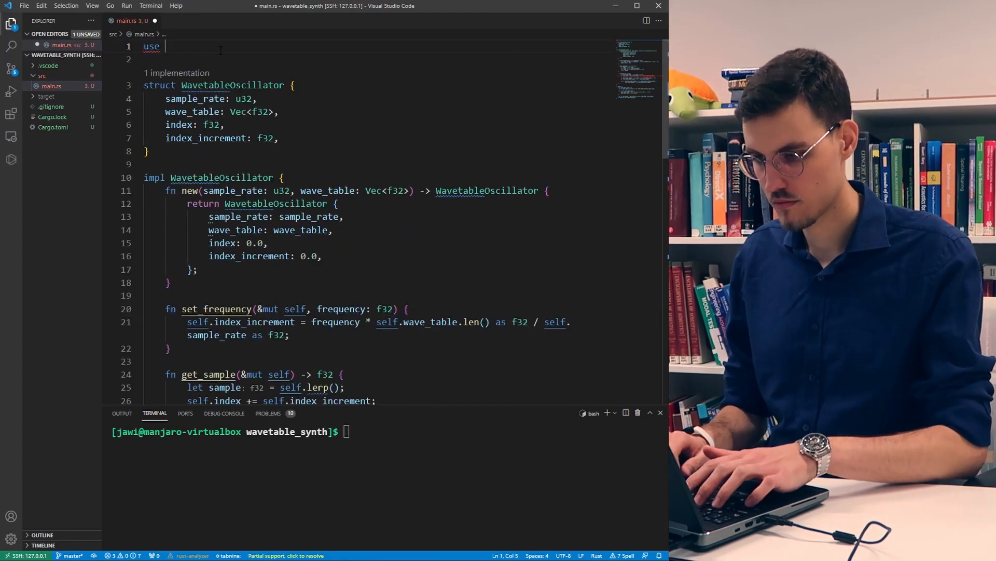
pyautogui.write('std::time::Duration;')
pyautogui.press('Return')
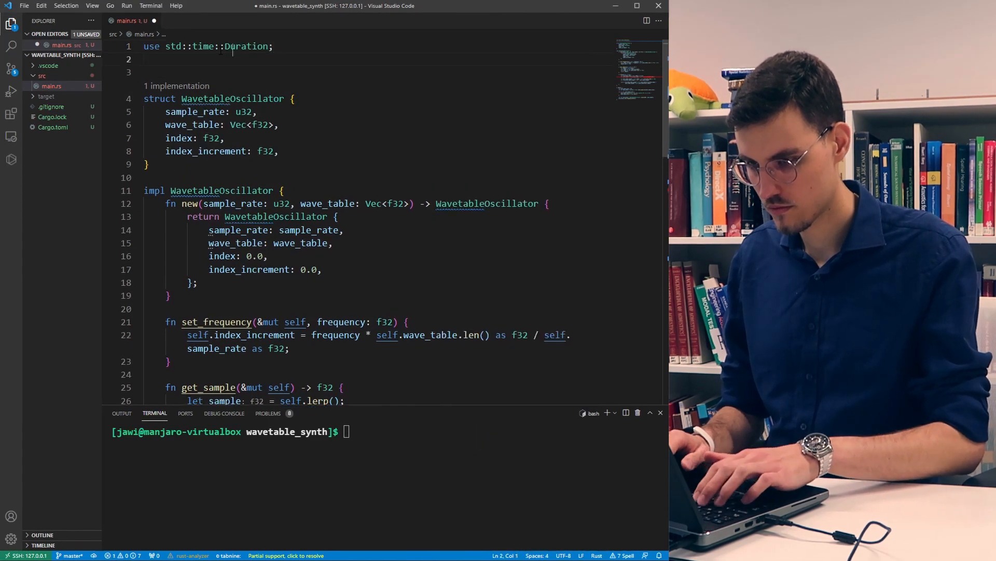
pyautogui.write('use rodio')
pyautogui.write('::{Output')
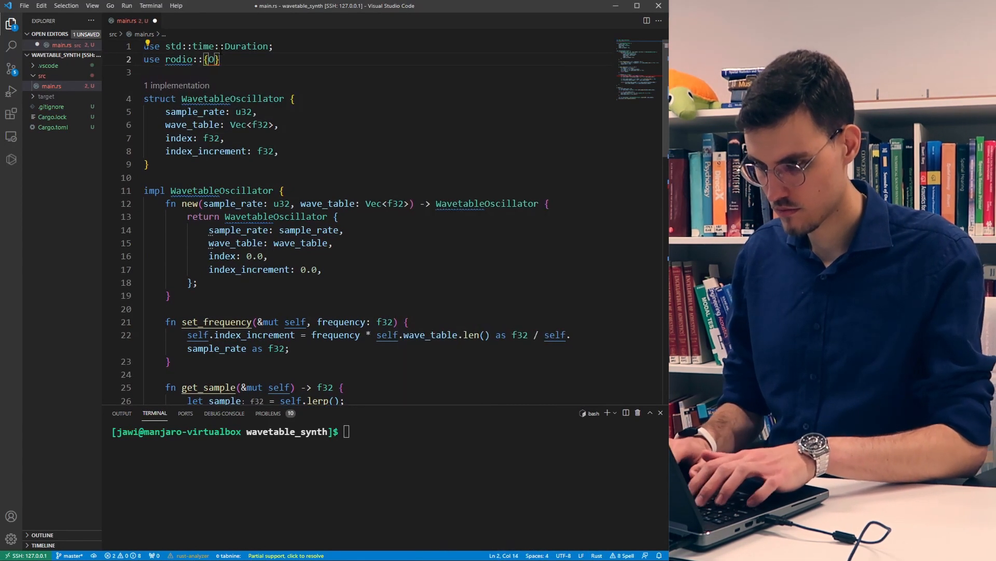
pyautogui.write('Stream, ')
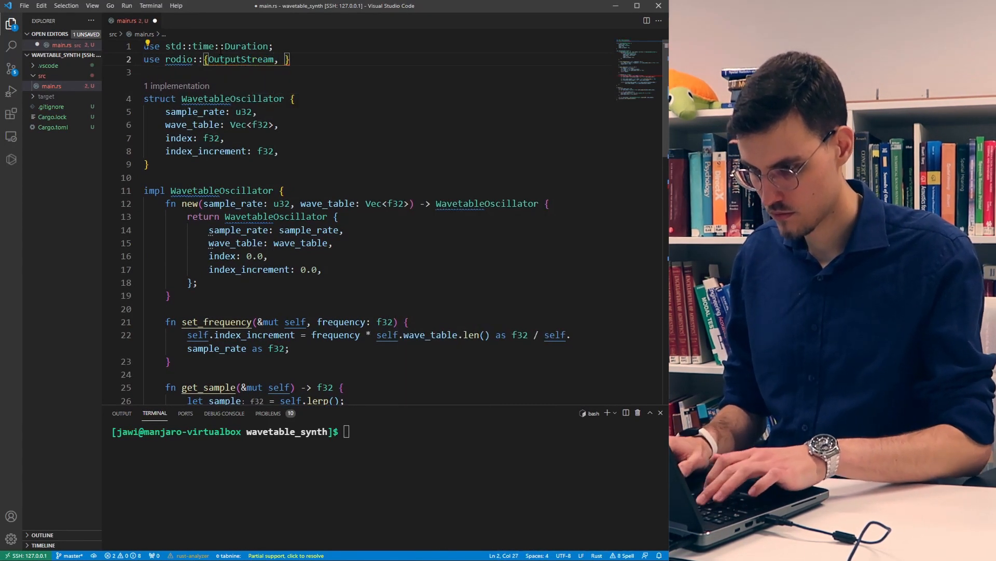
pyautogui.write('Source')
pyautogui.press('Tab')
pyautogui.scroll(-10, 381, 218)
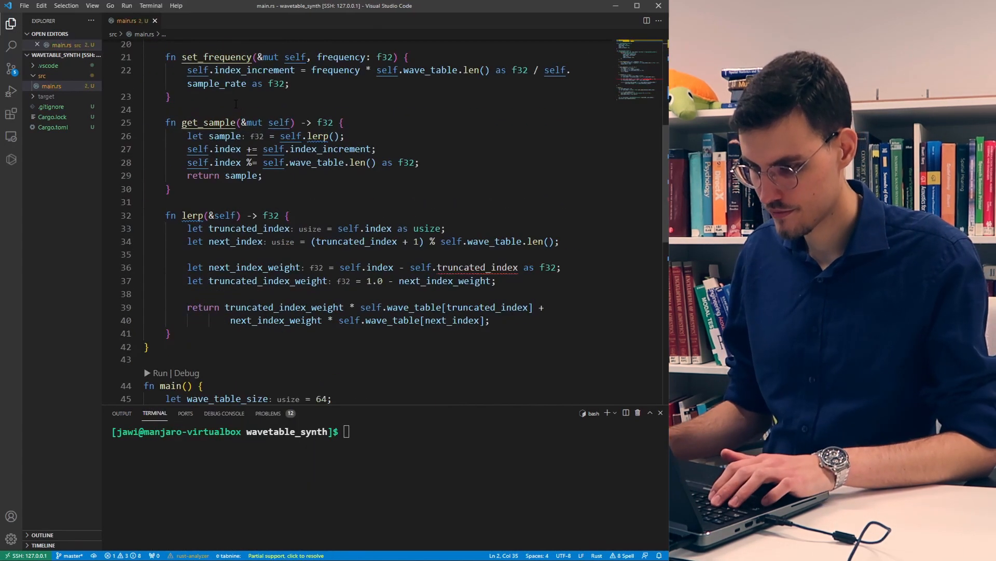
pyautogui.scroll(-6, 382, 218)
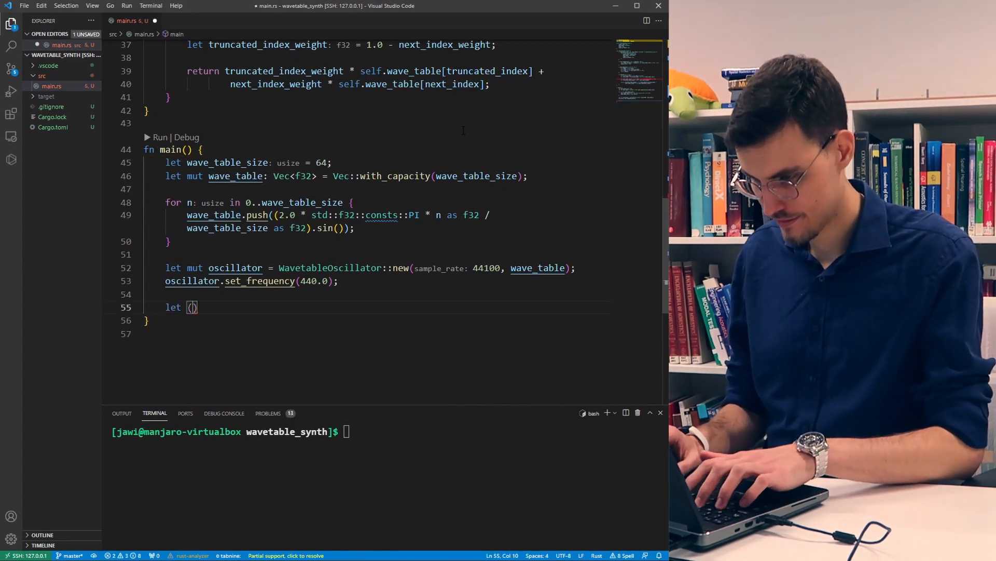
pyautogui.write('_stream, stream_handle')
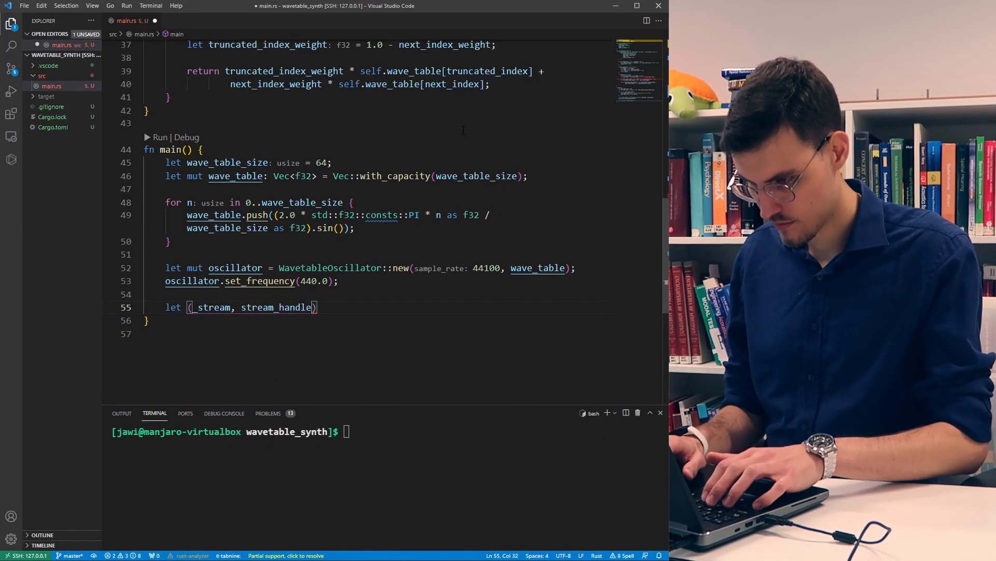
pyautogui.write('utputStream::try_defaul')
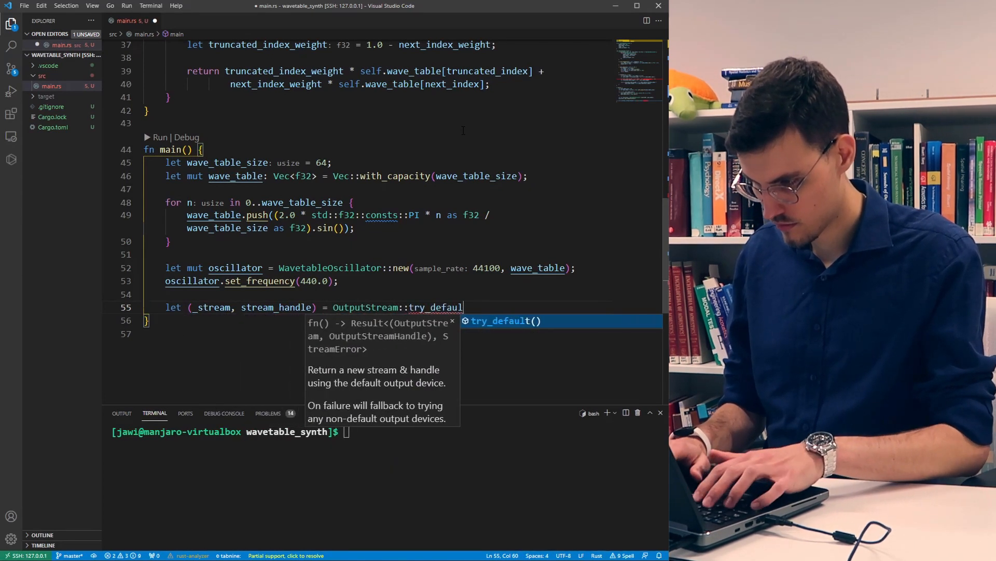
pyautogui.write('t().unwrap();')
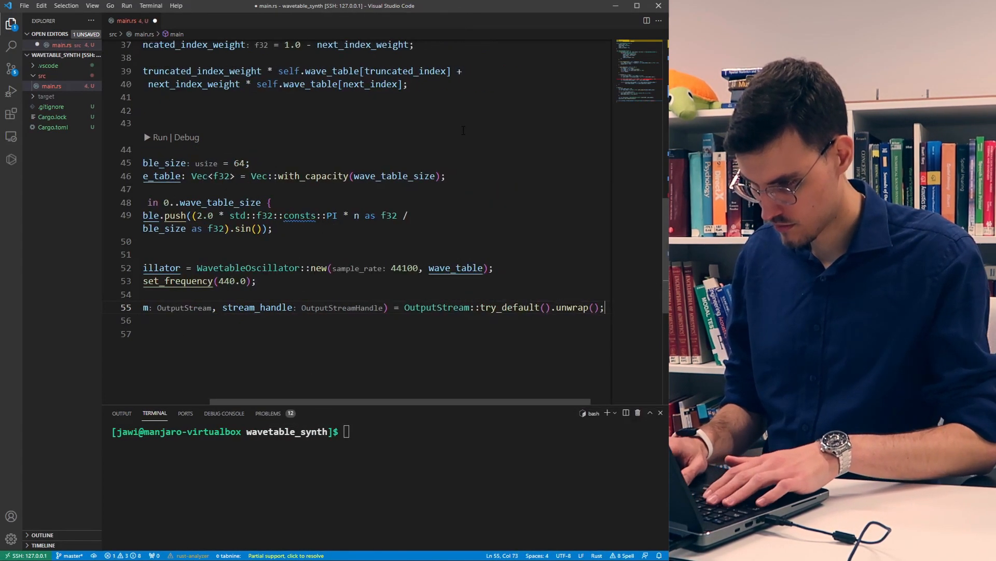
pyautogui.press('Return')
pyautogui.press('Return')
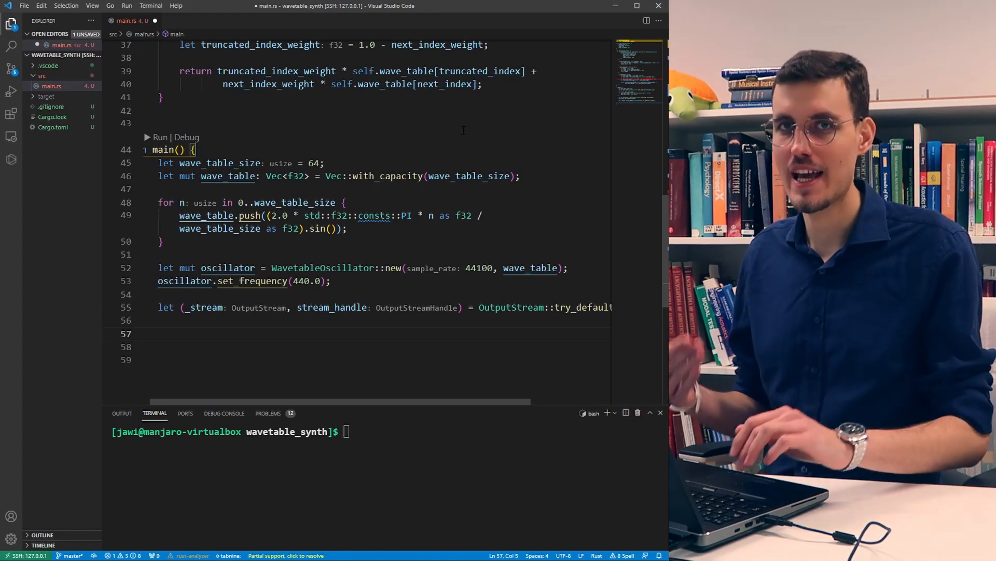
pyautogui.write('let _result = stream_han')
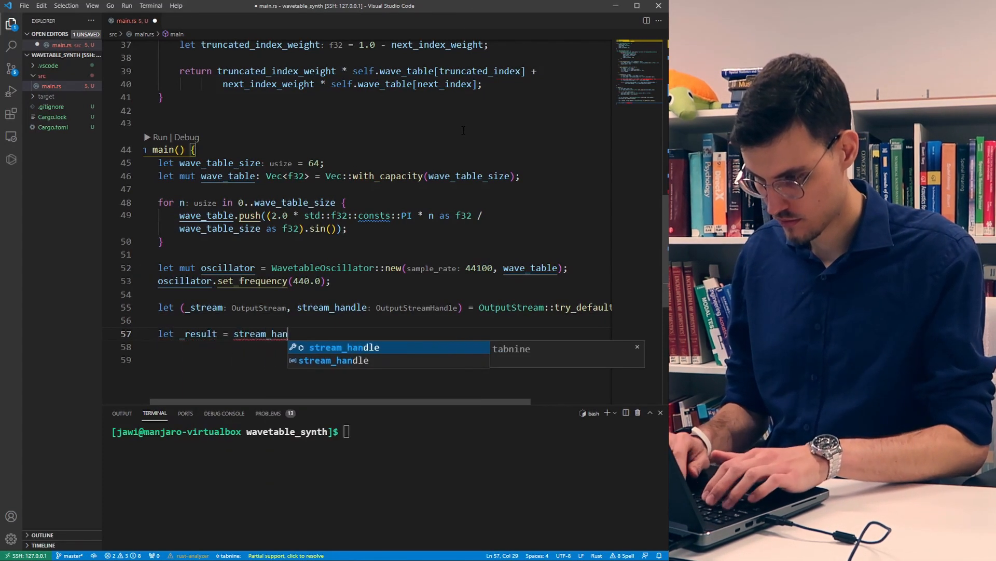
pyautogui.write('dle.play_raw(')
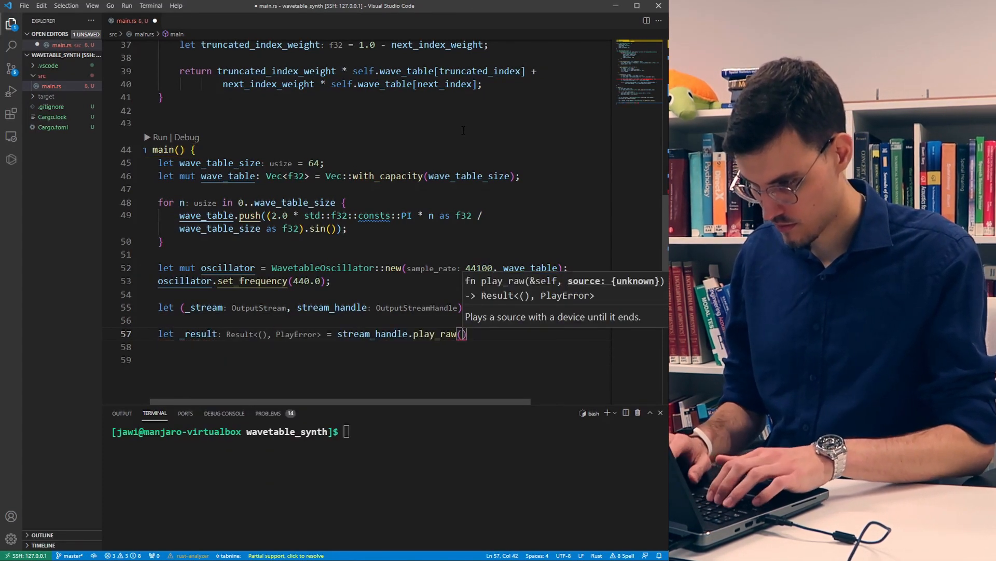
pyautogui.write('oscillator.convert_sa')
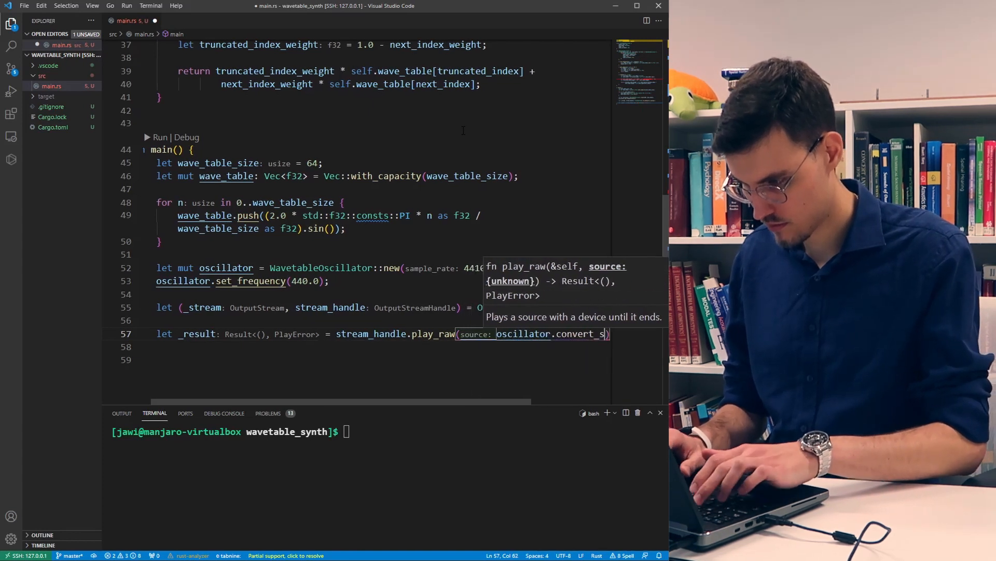
# - Pass oscillator.convert_samples() to stream_handle.play_raw in the _result line
pyautogui.press('Tab')
pyautogui.write(');')
pyautogui.press('Return')
pyautogui.press('Return')
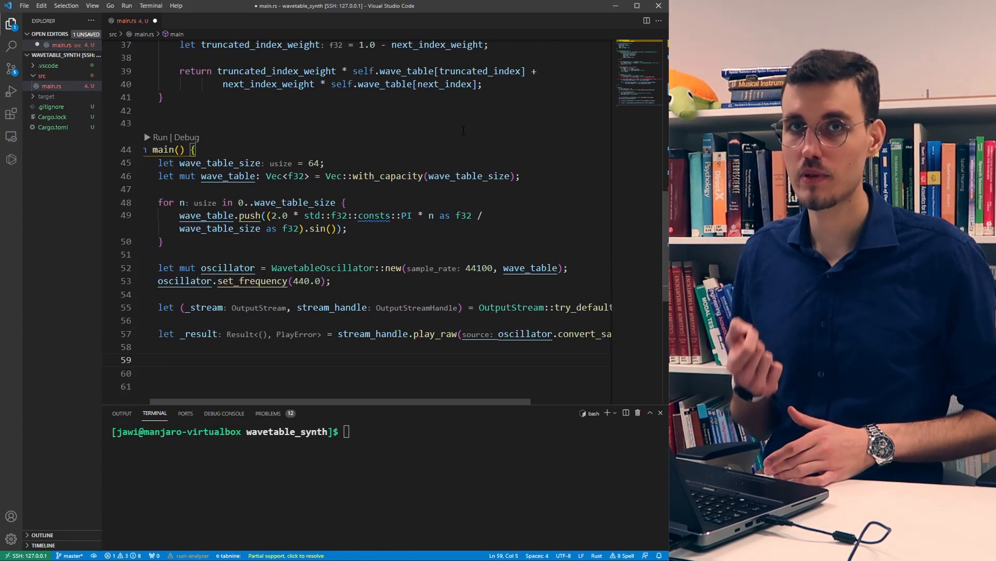
pyautogui.write('std::thread::')
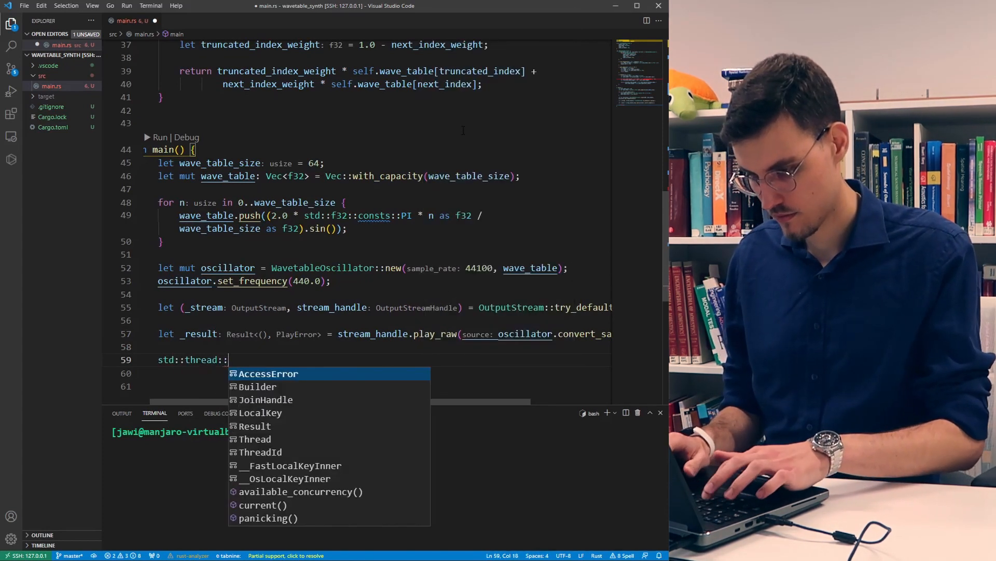
pyautogui.write('sleep(Duration')
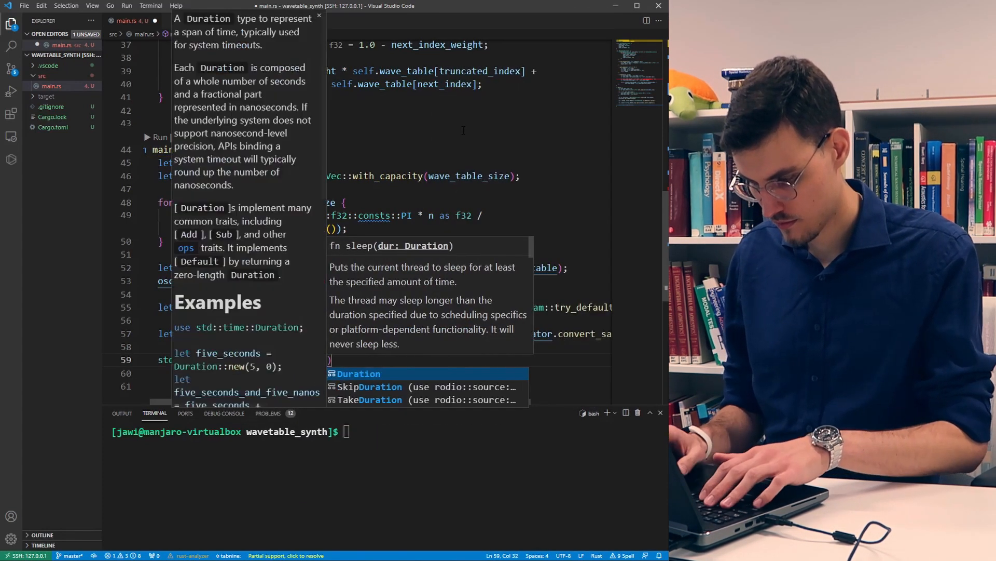
pyautogui.write('::from_secs(5));')
# - End main with std::thread::sleep(Duration::from_secs(5)) and save the file
pyautogui.hotkey('ctrl', 's')
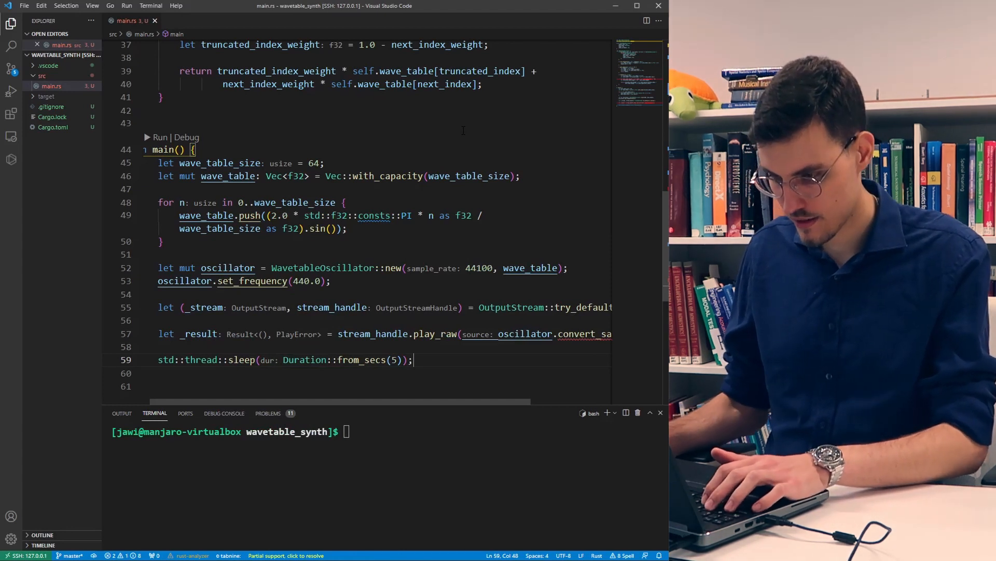
# - Write impl Iterator for WavetableOscillator with type Item = f32 and next returning Some(self.get_sample())
pyautogui.press('Return')
pyautogui.write('i')
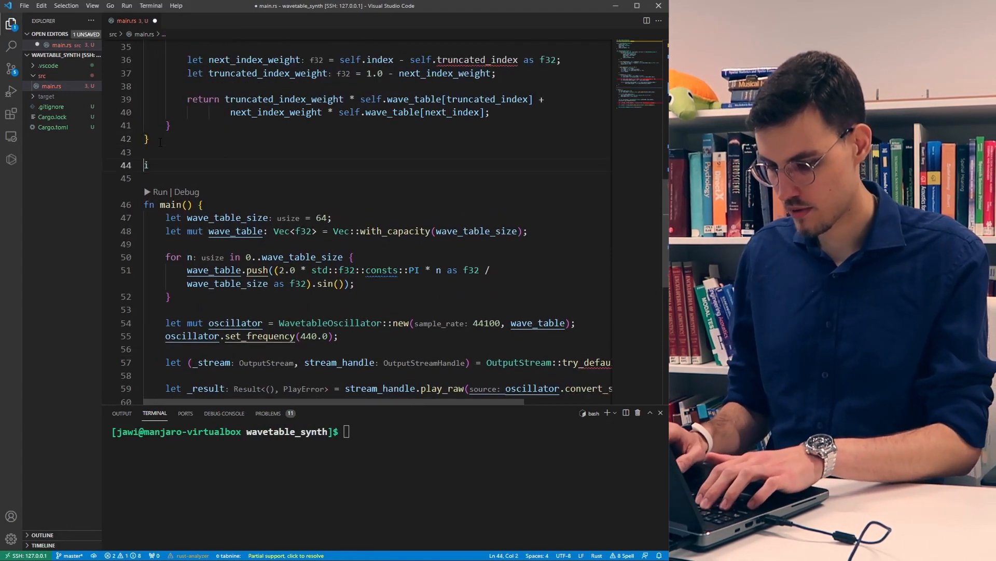
pyautogui.write('mpl Iterator ')
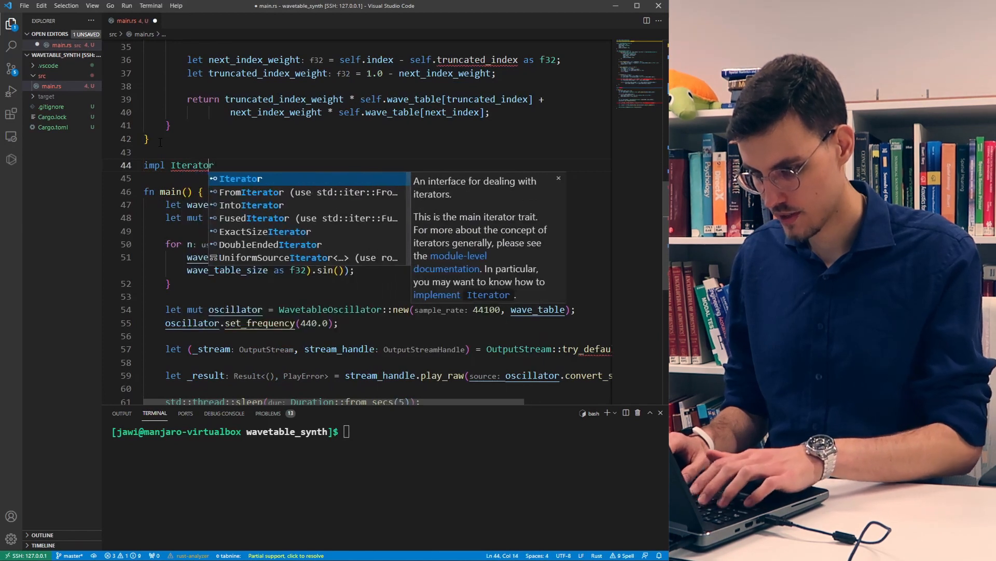
pyautogui.write('for Wav')
pyautogui.press('Tab')
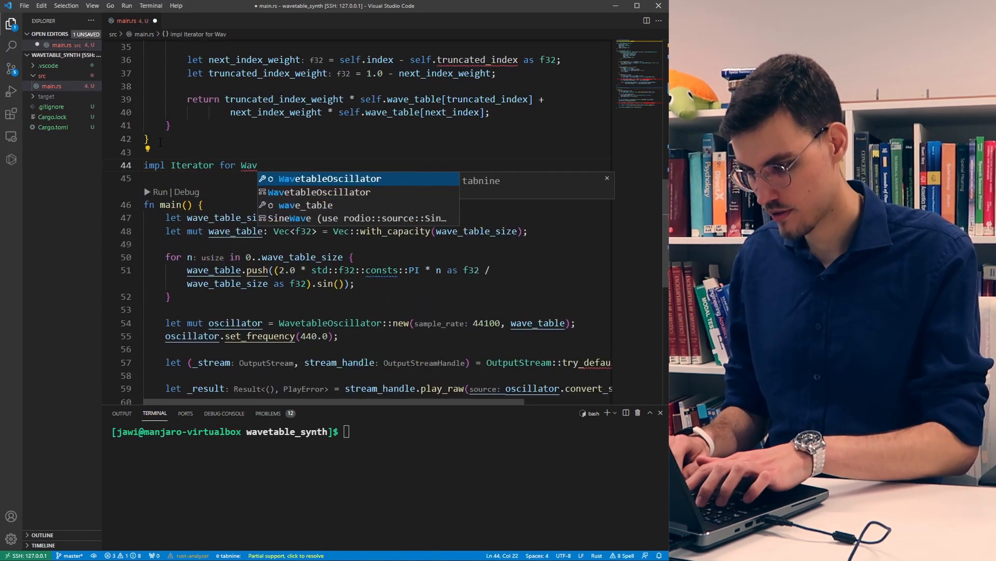
pyautogui.write('etableOscillator {')
pyautogui.press('Return')
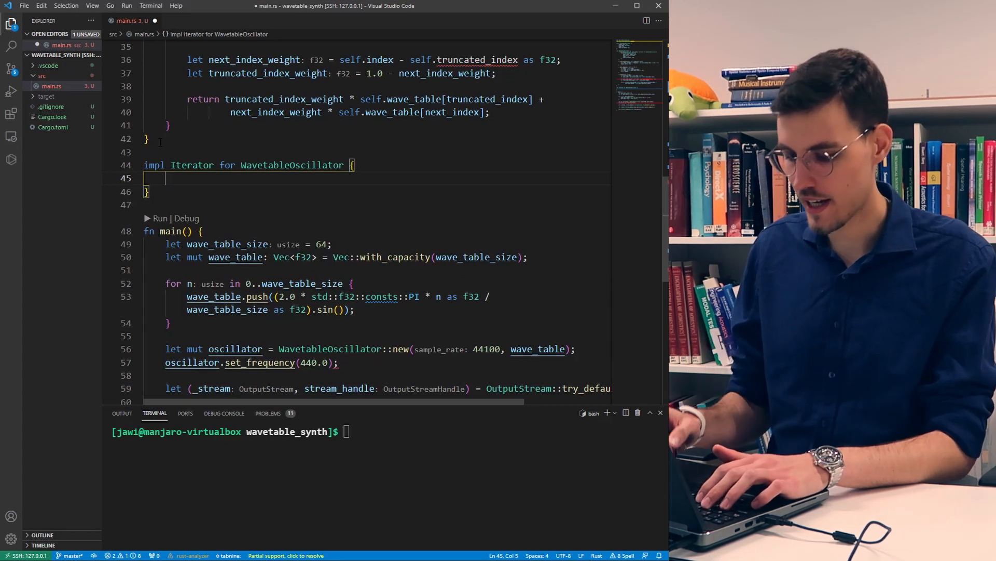
pyautogui.write('type Item')
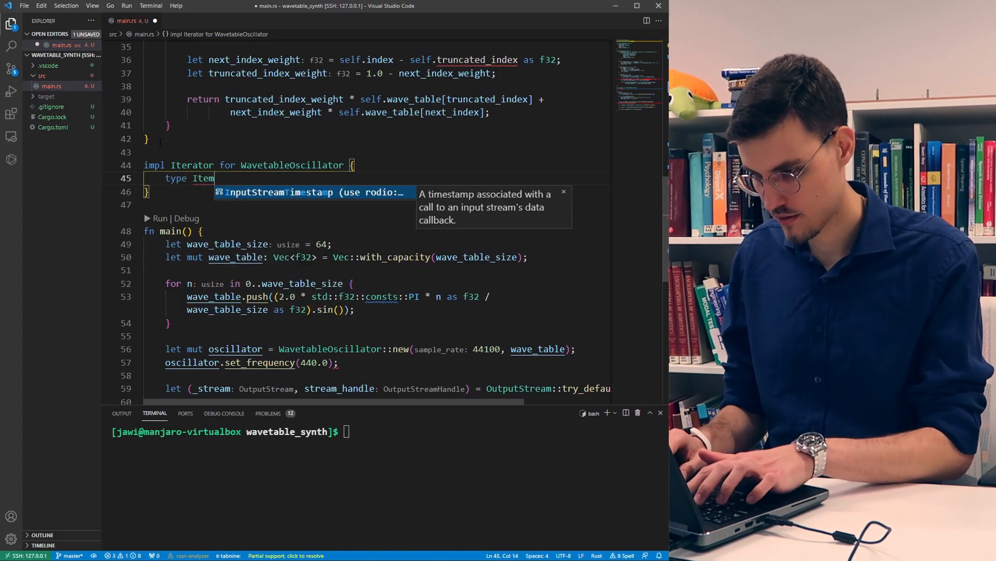
pyautogui.write(' = f32;')
pyautogui.press('Return')
pyautogui.press('Return')
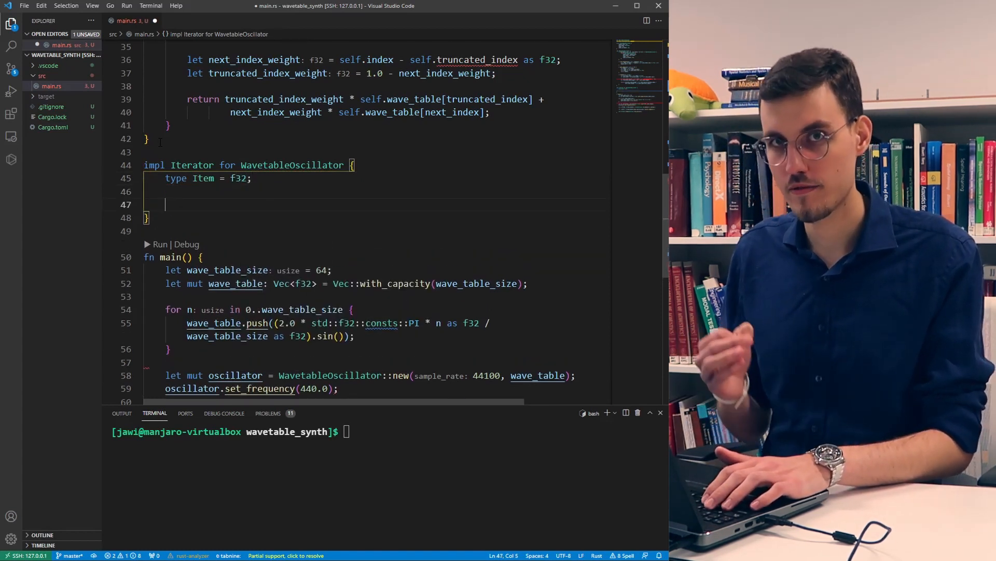
pyautogui.write('fn next(&mut ')
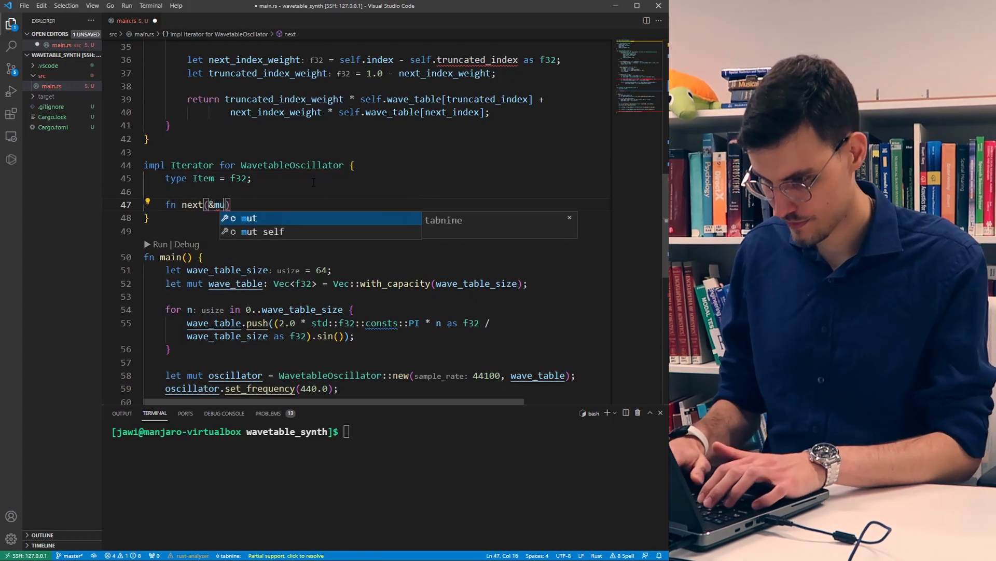
pyautogui.write('self) -> Option<')
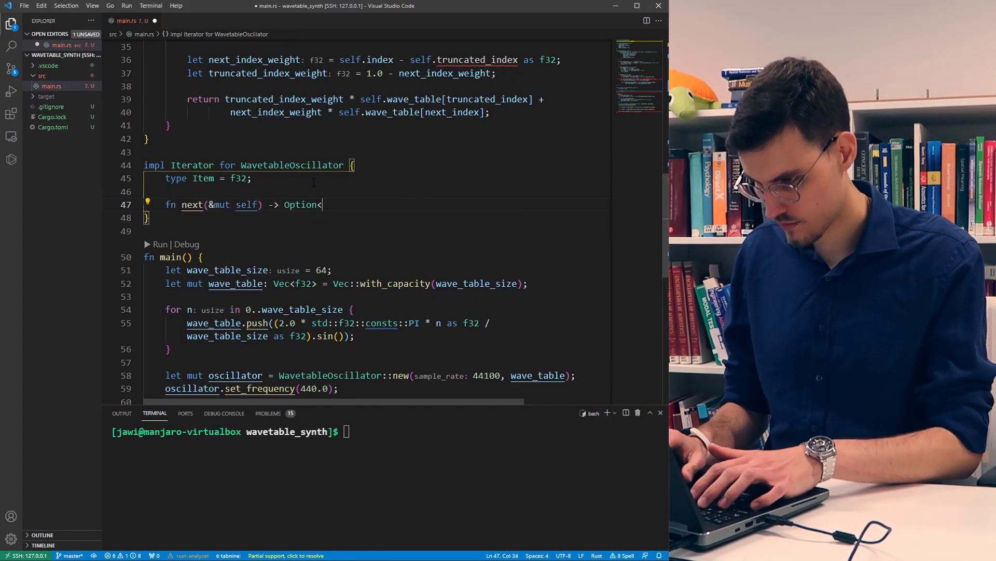
pyautogui.write('f32> {')
pyautogui.press('Return')
pyautogui.write('retu')
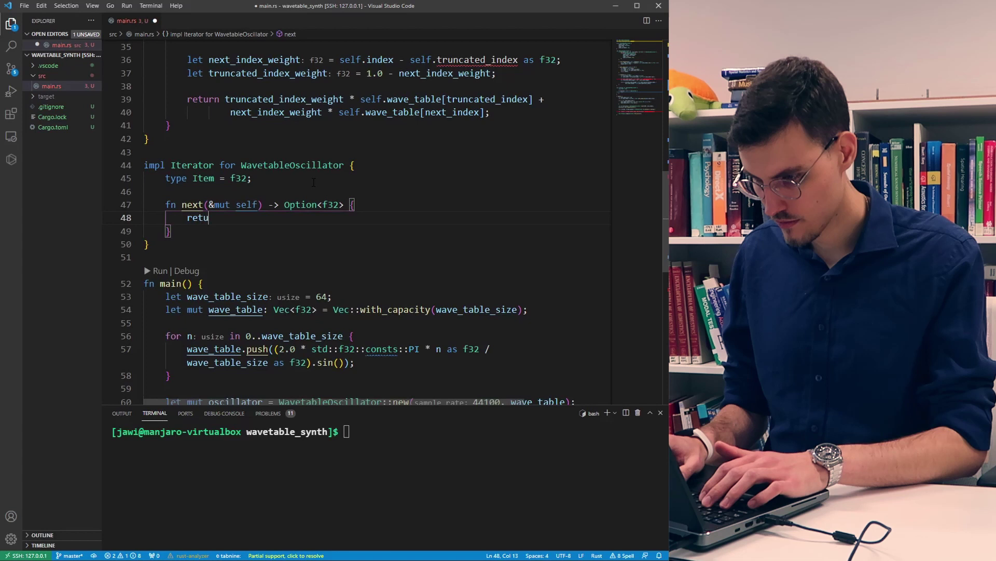
pyautogui.write('rn Some(self.get_sample());')
pyautogui.hotkey('ctrl', 's')
pyautogui.press('Return')
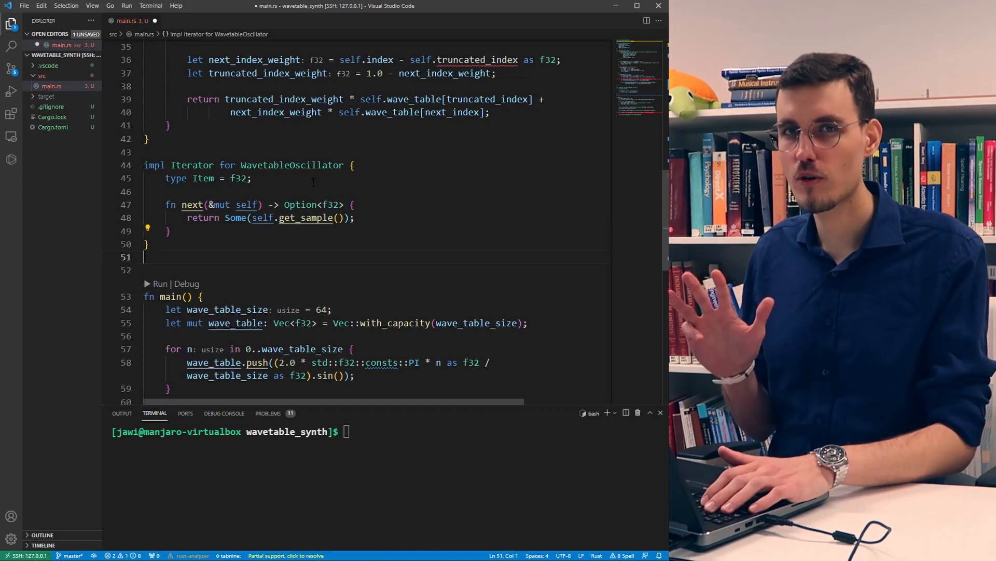
# - Write impl Source for WavetableOscillator with channels returning 1 and sample_rate returning self.sample_rate
pyautogui.press('Return')
pyautogui.write('impl Source for WavetableOscillator {')
pyautogui.press('Return')
pyautogui.write('fn channels(&self')
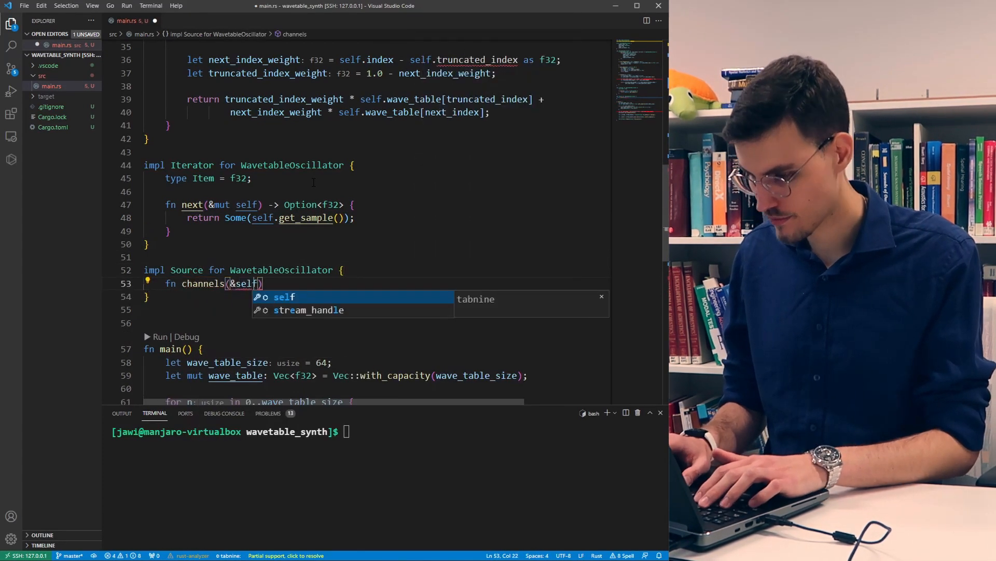
pyautogui.write('-> u16 {')
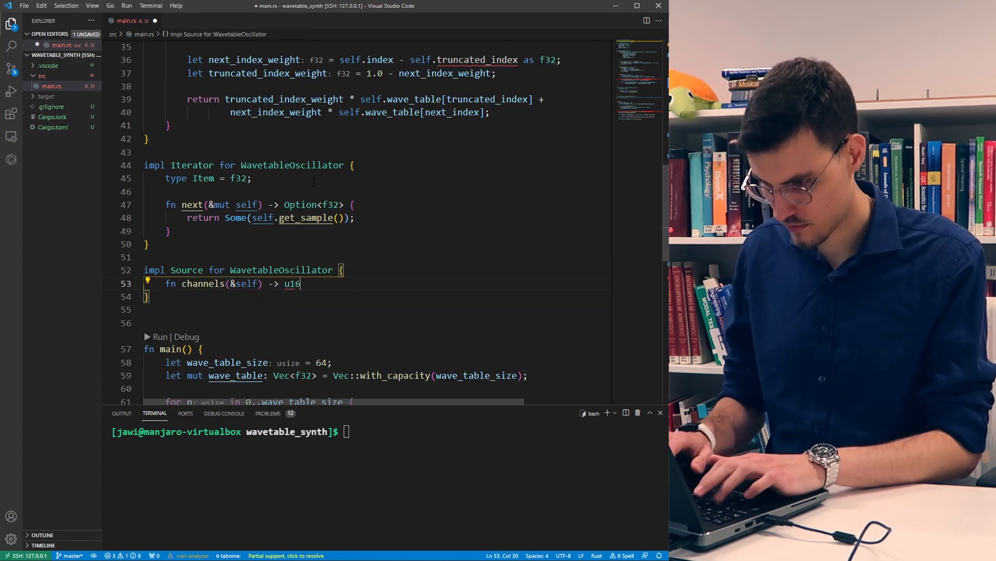
pyautogui.press('Return')
pyautogui.write('return 1;')
pyautogui.press('Down')
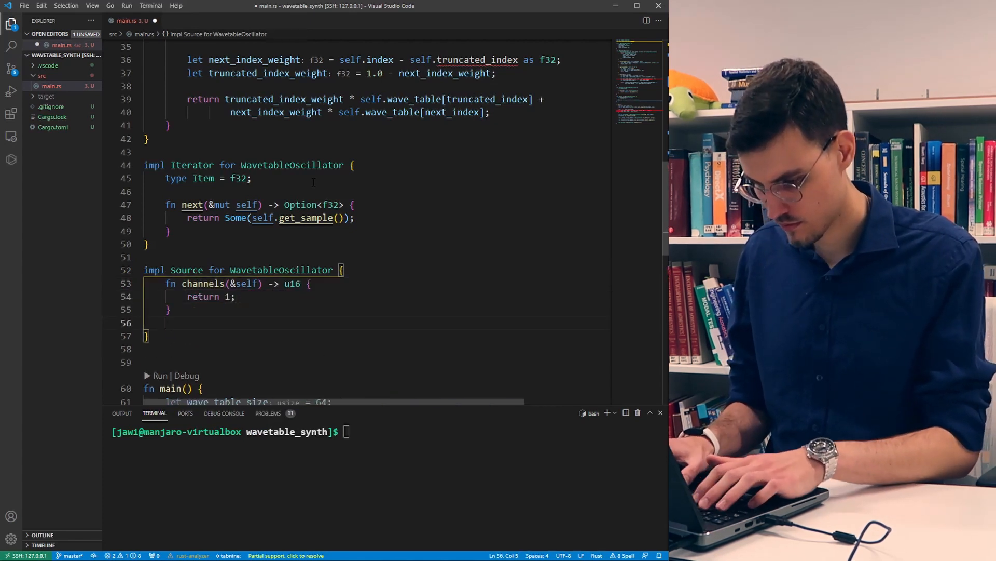
pyautogui.press('Return')
pyautogui.press('Return')
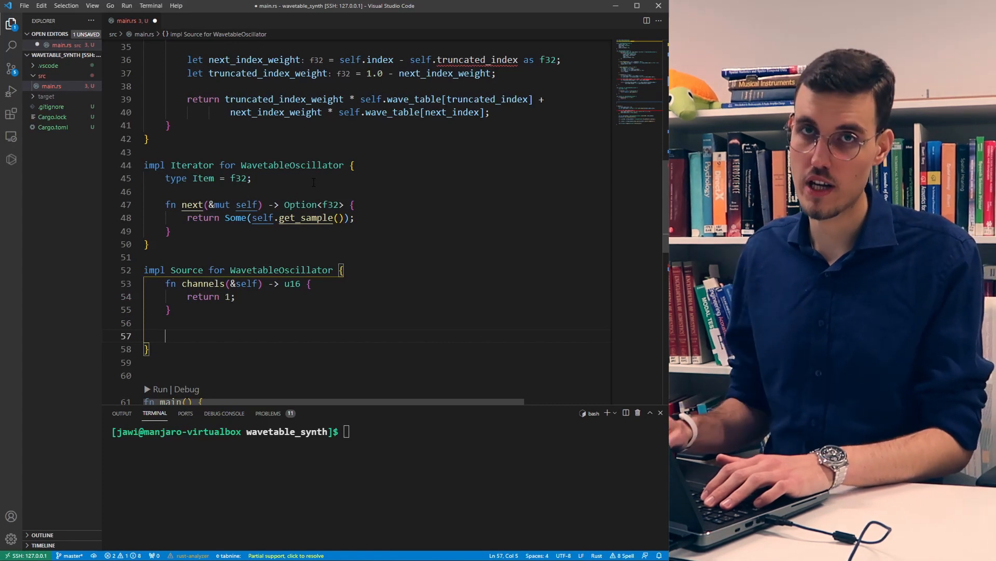
pyautogui.write('fn sample')
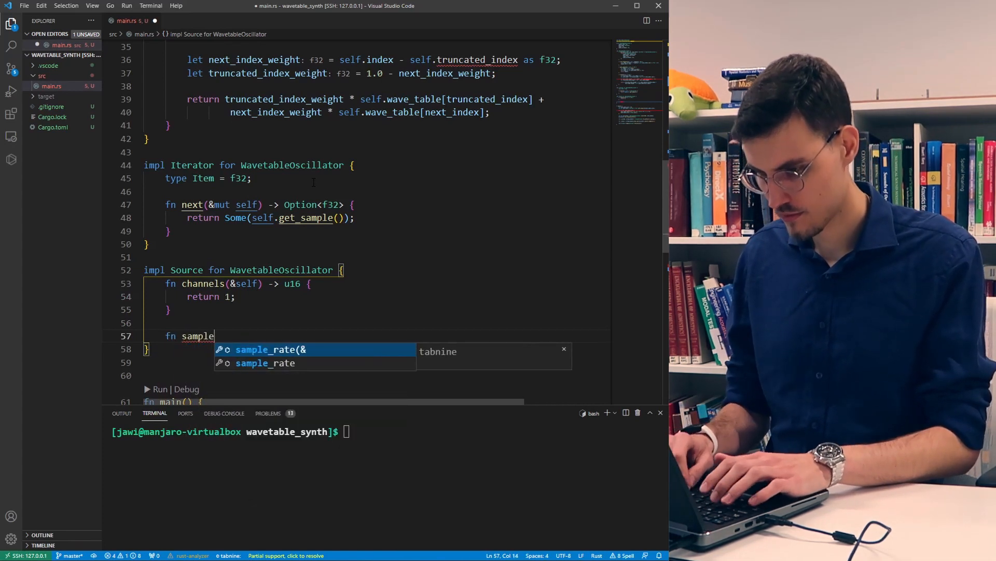
pyautogui.write('_rate(&self) -> u32 {')
pyautogui.press('Return')
pyautogui.write('return self.sam')
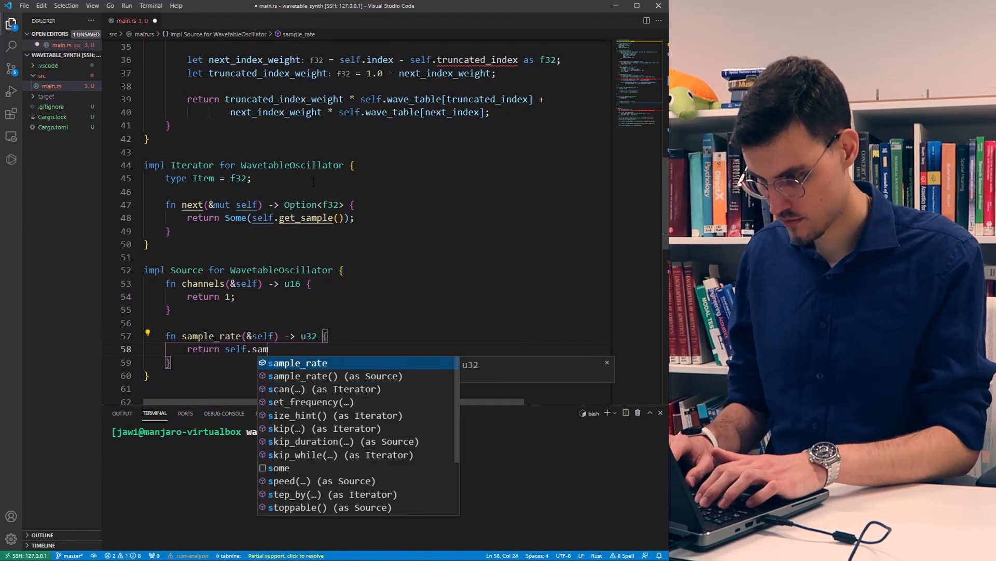
pyautogui.write('ple_rate;')
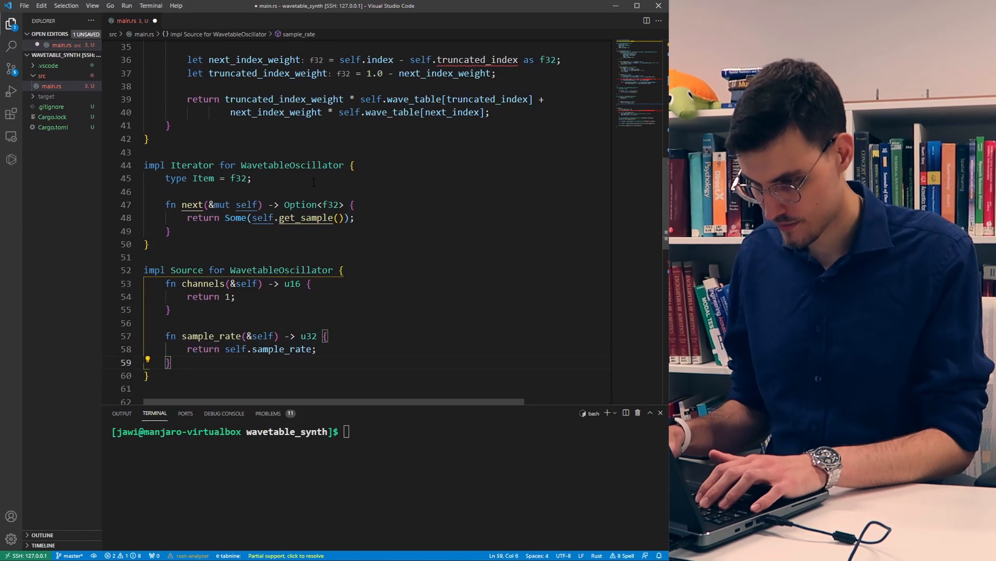
pyautogui.press('Return')
pyautogui.press('Return')
pyautogui.write('fn cu')
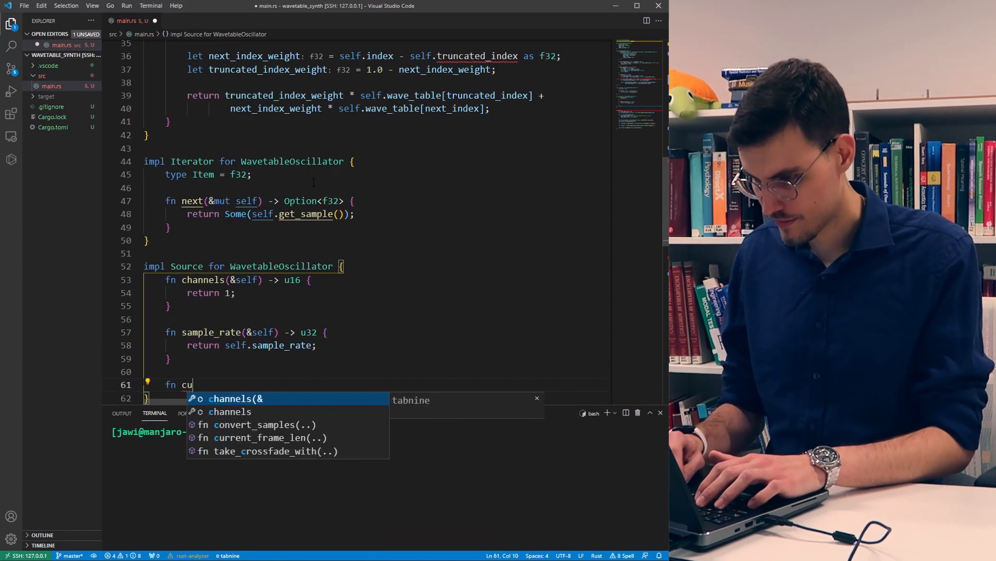
pyautogui.write('rr')
pyautogui.write('ent_fr')
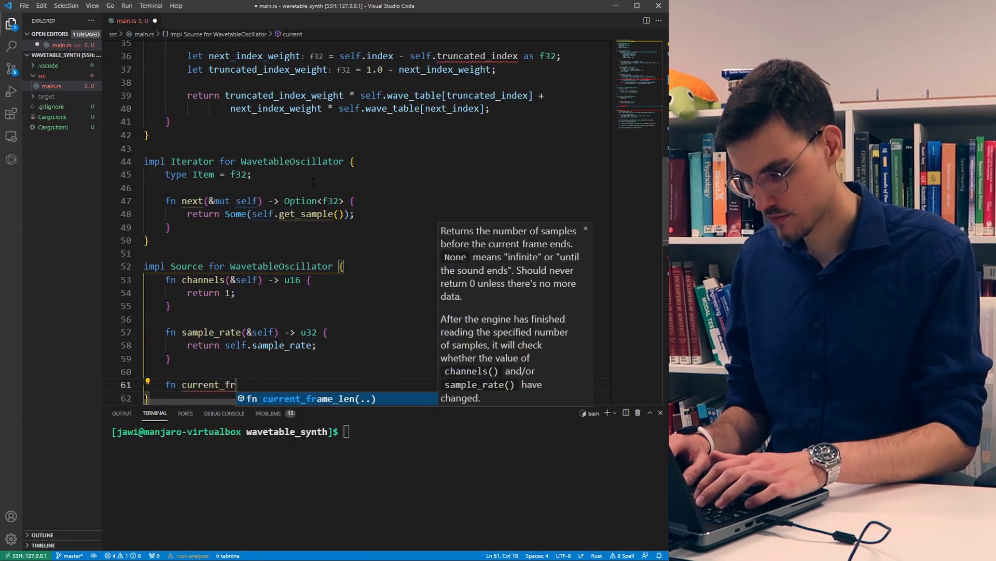
# - Add current_frame_len -> Option<usize> and total_duration -> Option<Duration>, both returning None
pyautogui.press('Tab')
pyautogui.write('None;')
pyautogui.press('Down')
pyautogui.press('Return')
pyautogui.press('Return')
pyautogui.write('fn')
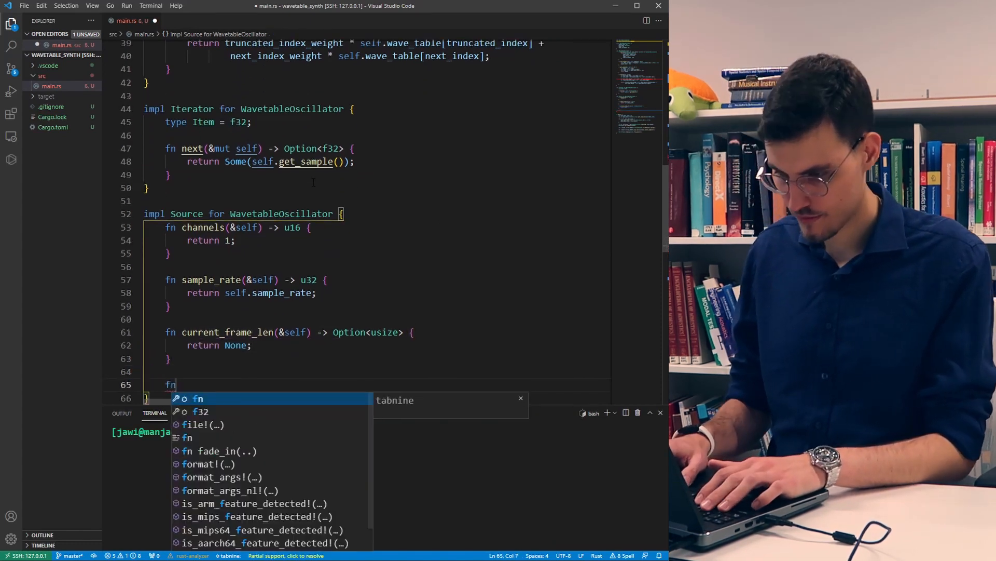
pyautogui.write(' total')
pyautogui.press('Tab')
pyautogui.write('return None;')
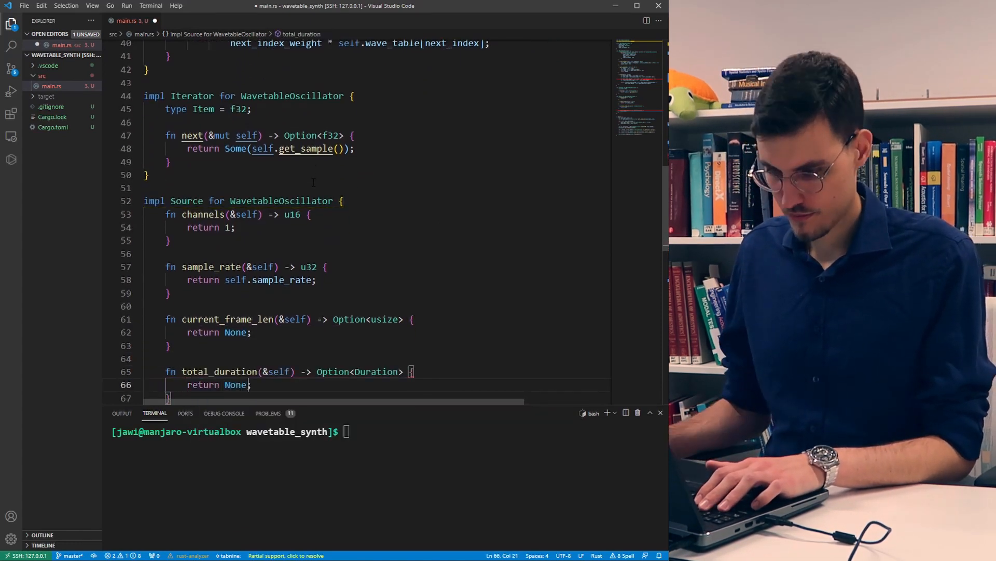
pyautogui.scroll(-6, 350, 233)
pyautogui.scroll(3, 351, 233)
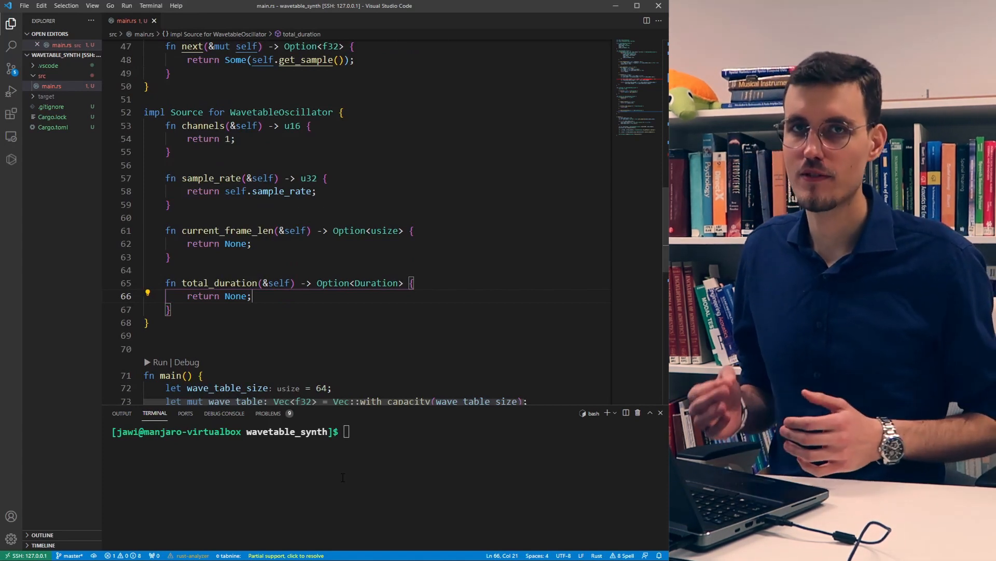
pyautogui.write('ca')
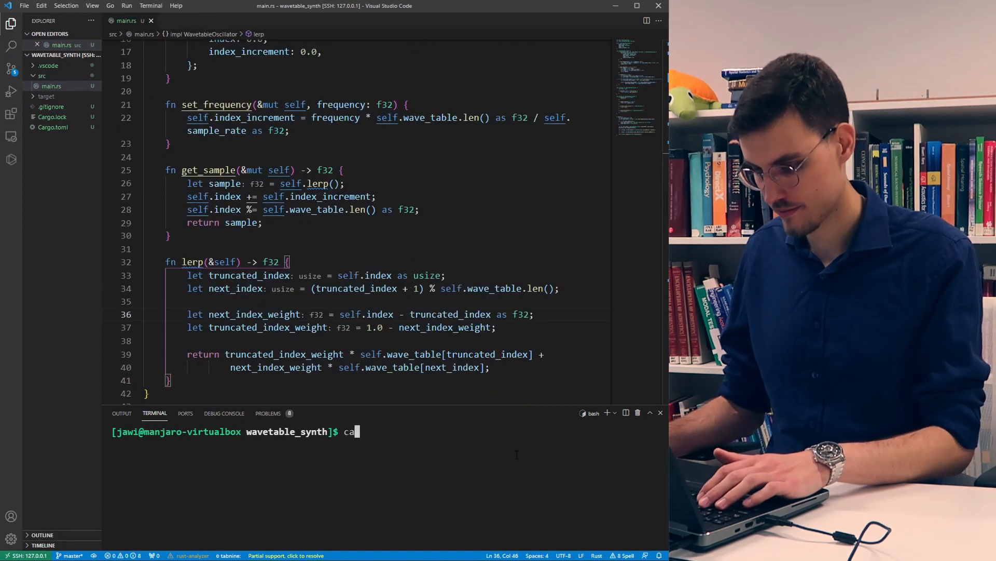
pyautogui.write('rgo run')
# - Run cargo run so the synth compiles and plays, then stop it back at the prompt
pyautogui.press('Return')
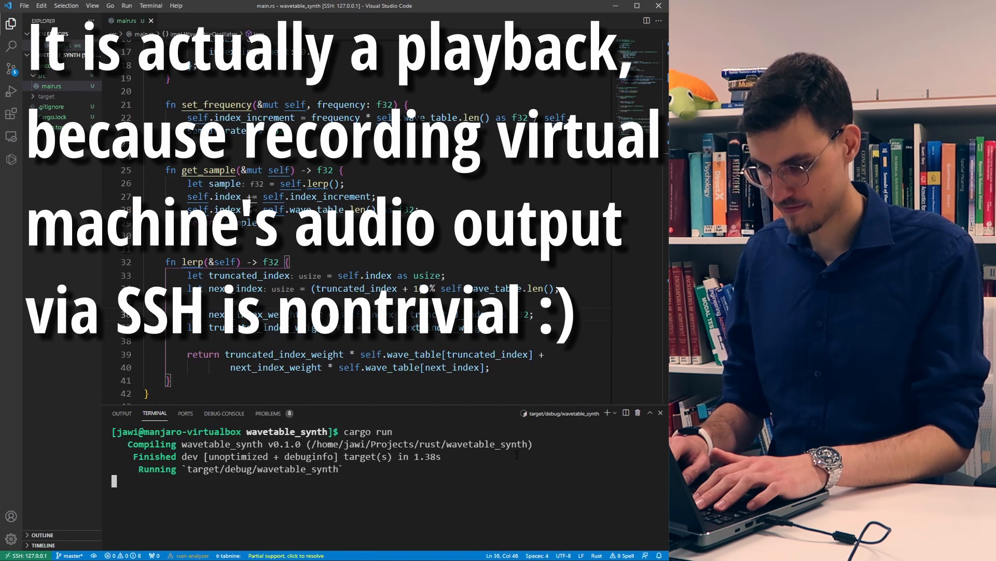
pyautogui.hotkey('ctrl', 'c')
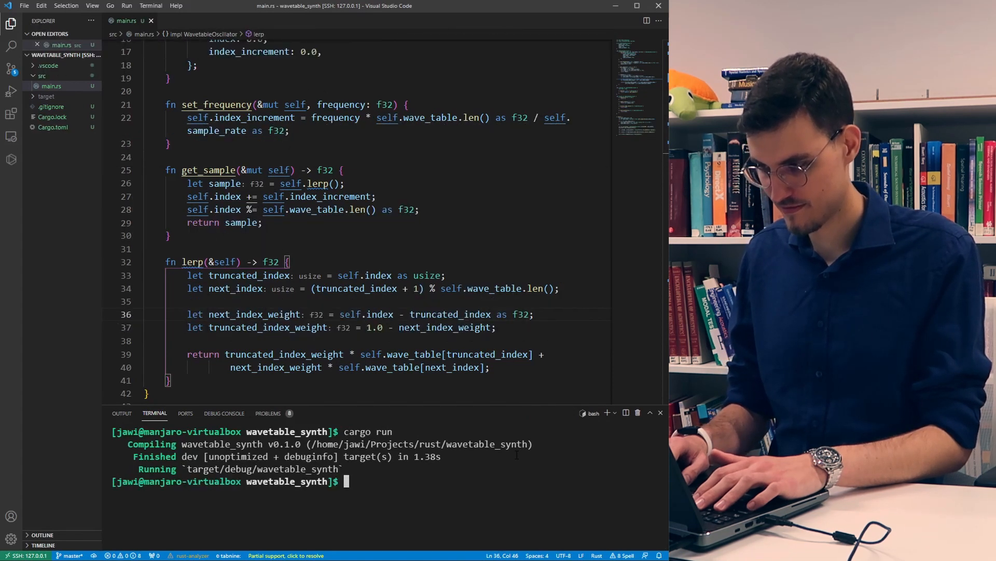